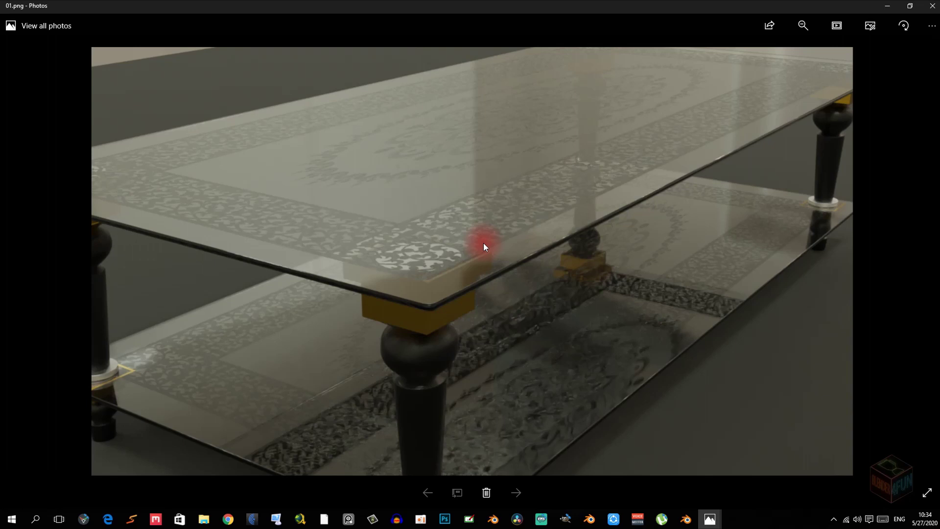
# Examine the glass tabletop, its edge and the corner leg up close in the 01.png render.
pyautogui.scroll(-2, 454, 278)
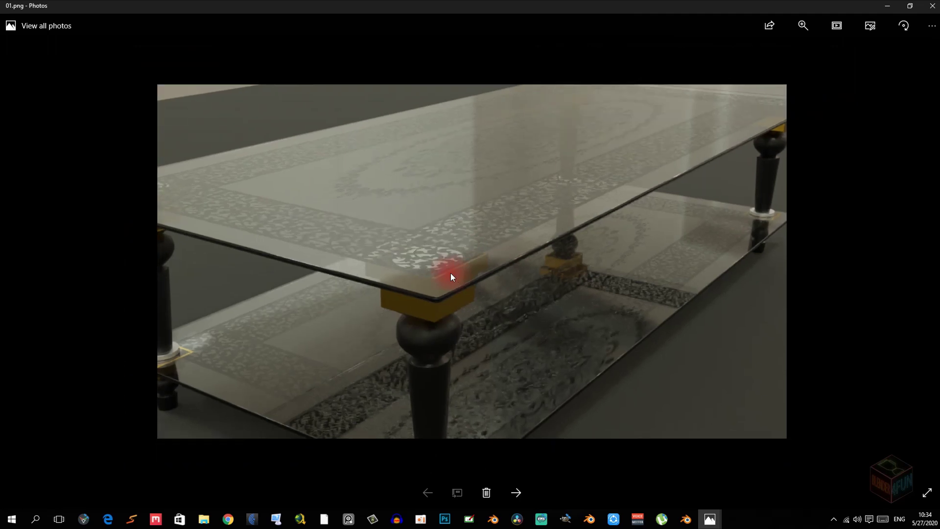
pyautogui.scroll(3, 446, 275)
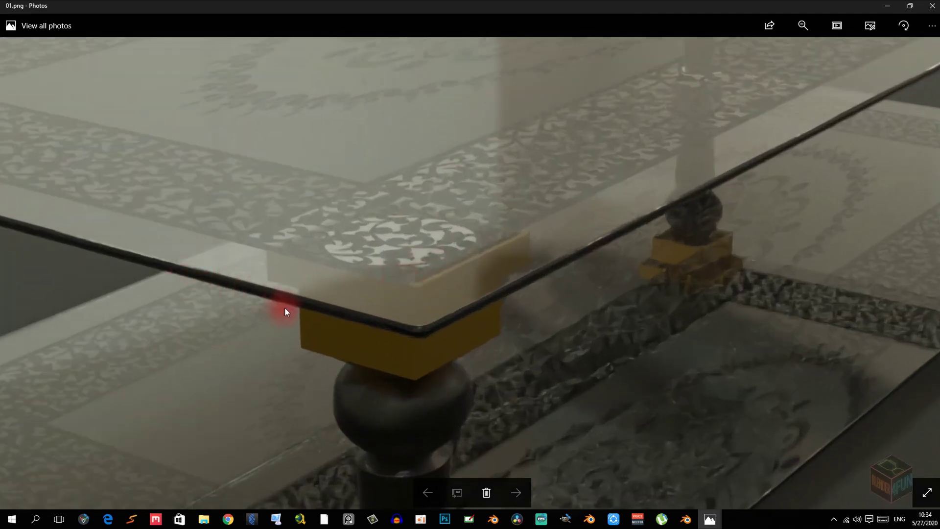
pyautogui.scroll(-1, 513, 277)
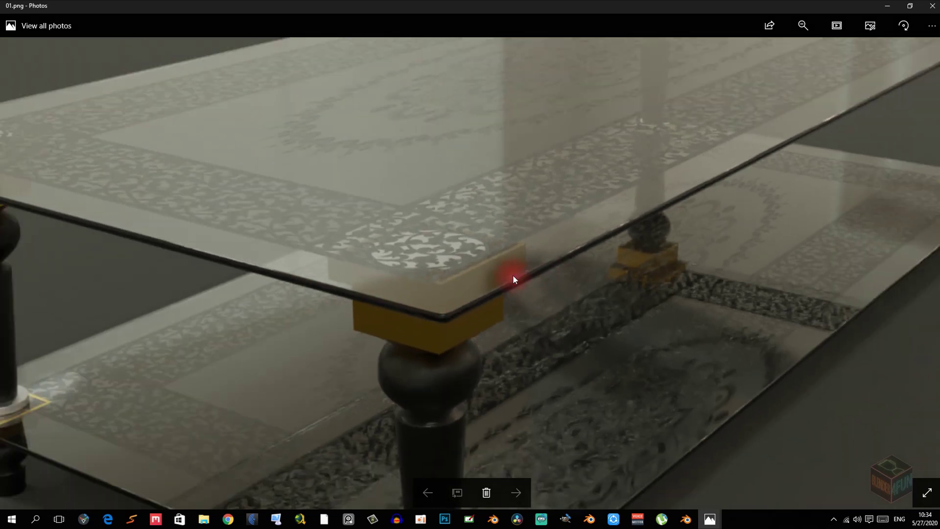
pyautogui.scroll(-3, 513, 278)
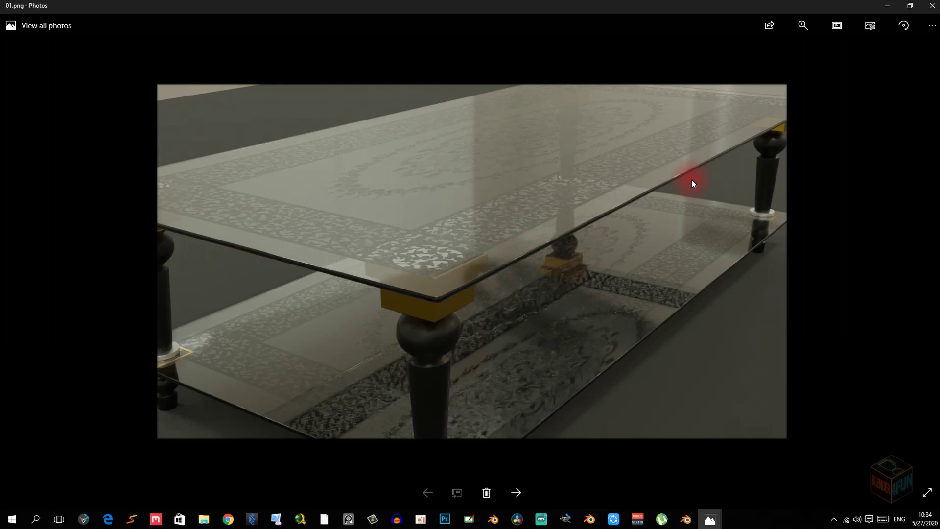
pyautogui.scroll(2, 425, 283)
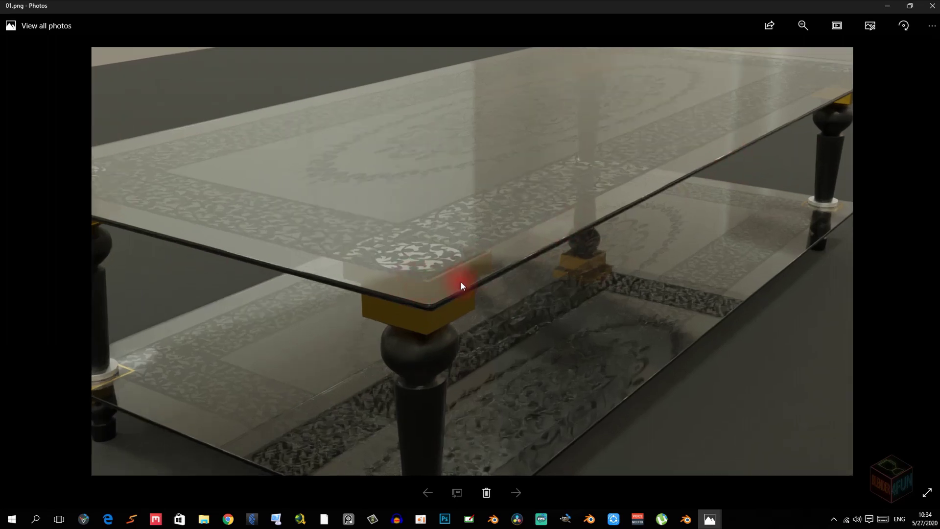
pyautogui.scroll(2, 484, 229)
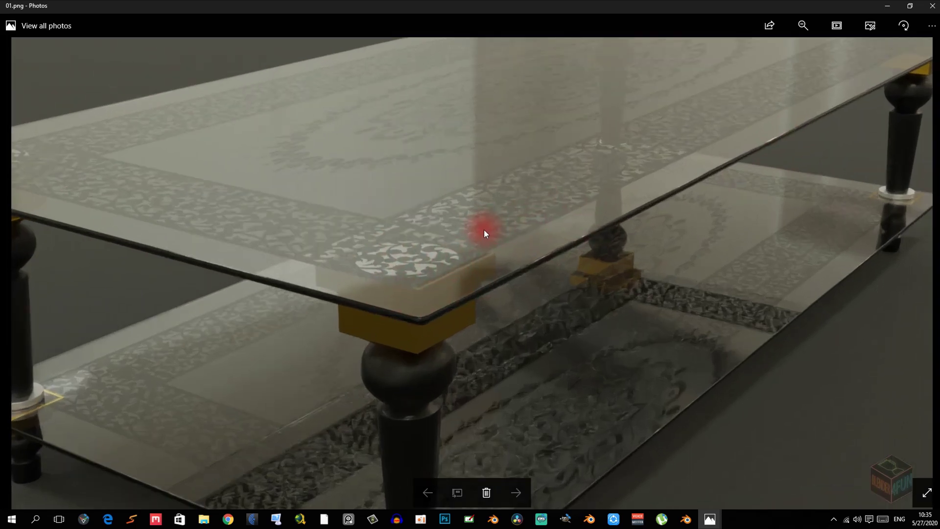
pyautogui.scroll(-2, 484, 229)
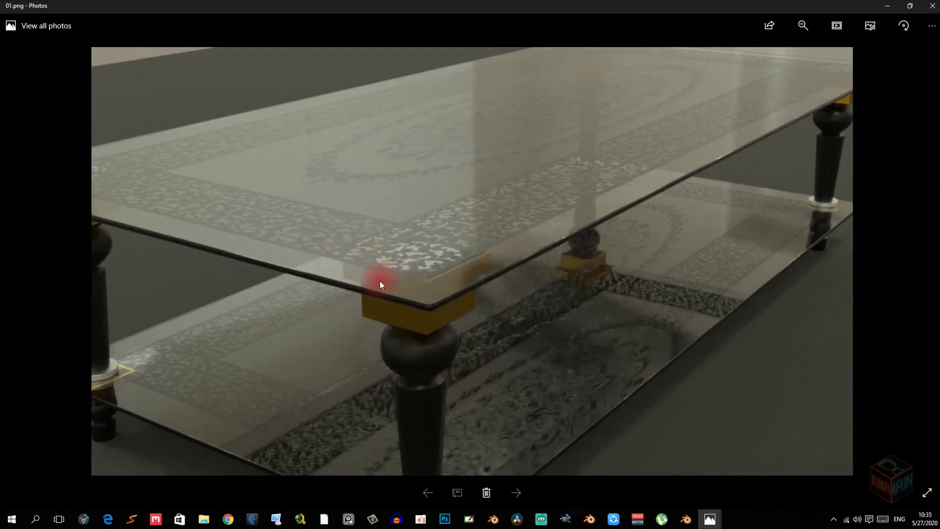
pyautogui.scroll(1, 381, 284)
# Compare the real glass table in IMG_20200526_151424.jpg with the 01.png render, focusing on the glass corner and the leg beneath it.
pyautogui.moveTo(709, 518)
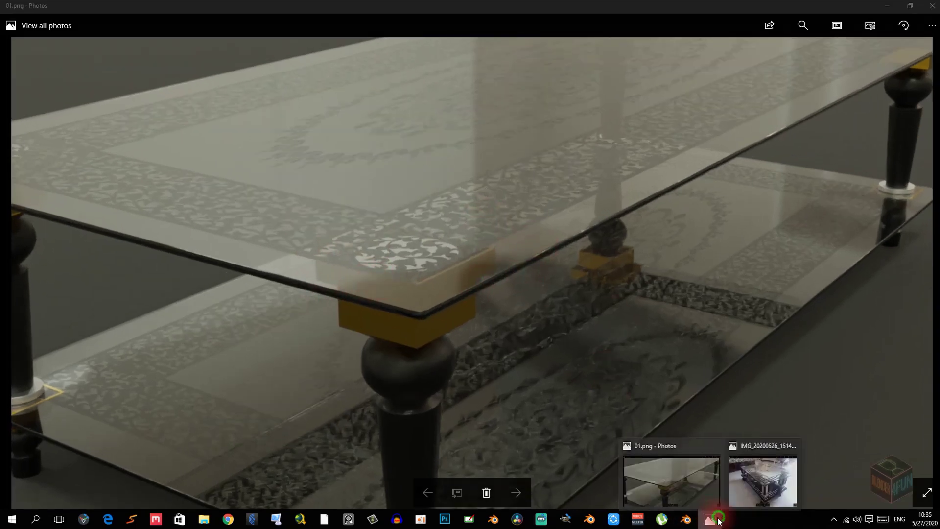
pyautogui.click(745, 483)
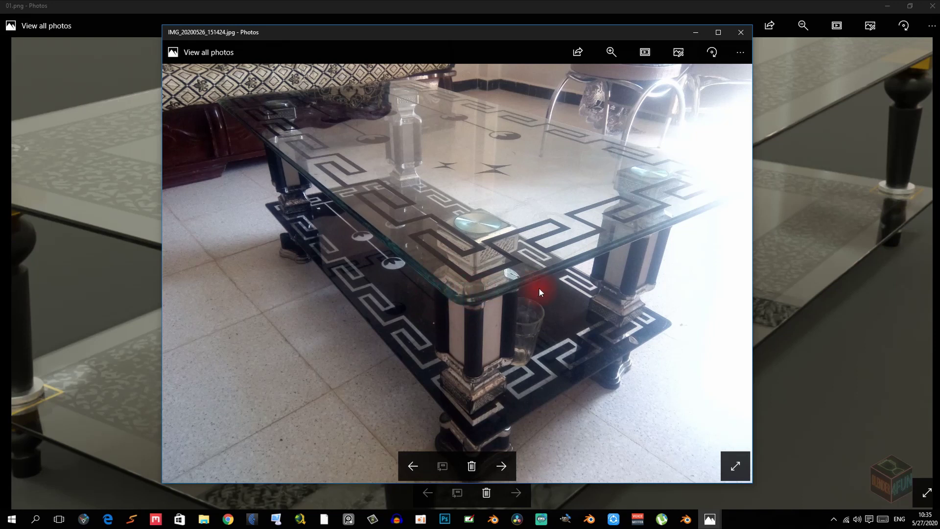
pyautogui.scroll(2, 522, 279)
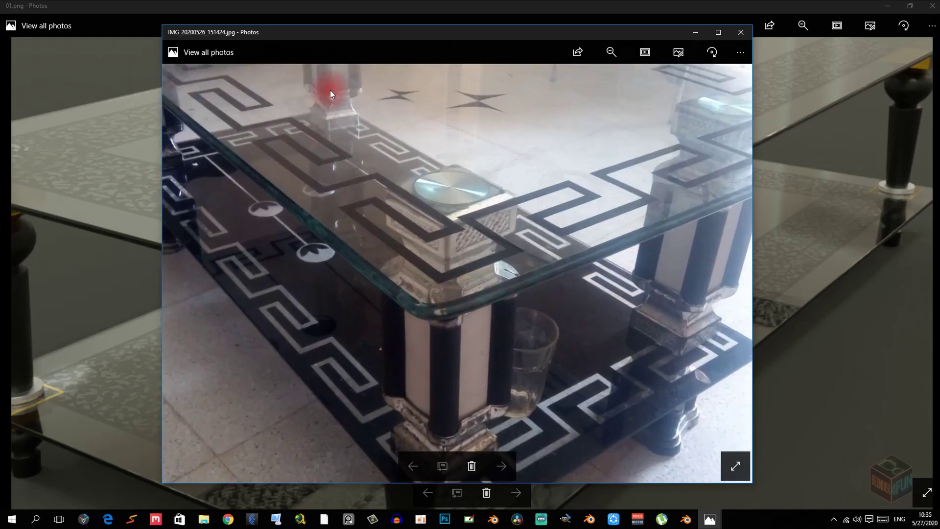
pyautogui.click(390, 4)
pyautogui.doubleClick(416, 284)
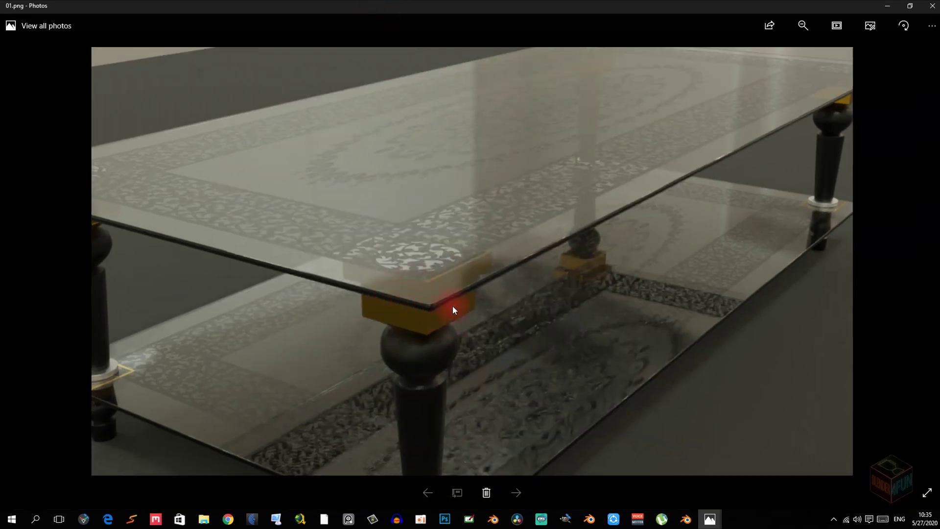
pyautogui.moveTo(710, 518)
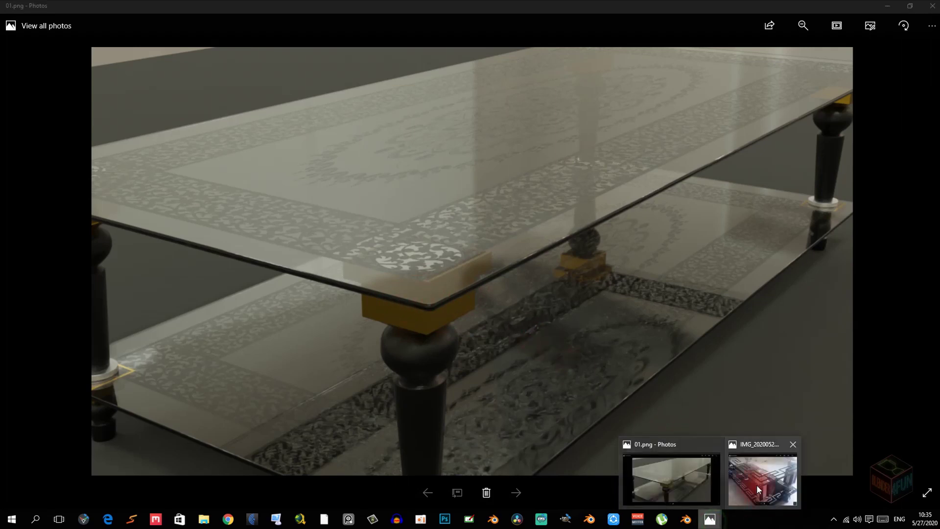
pyautogui.click(757, 485)
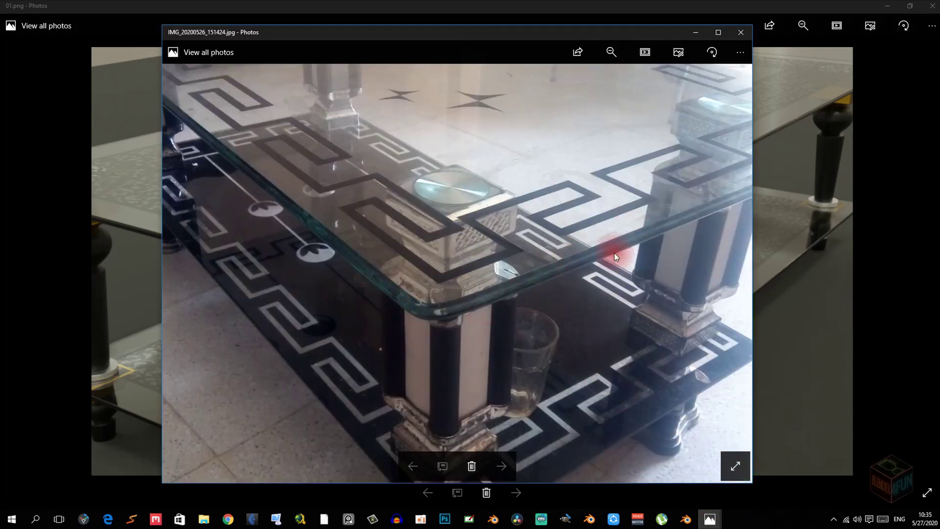
pyautogui.click(323, 9)
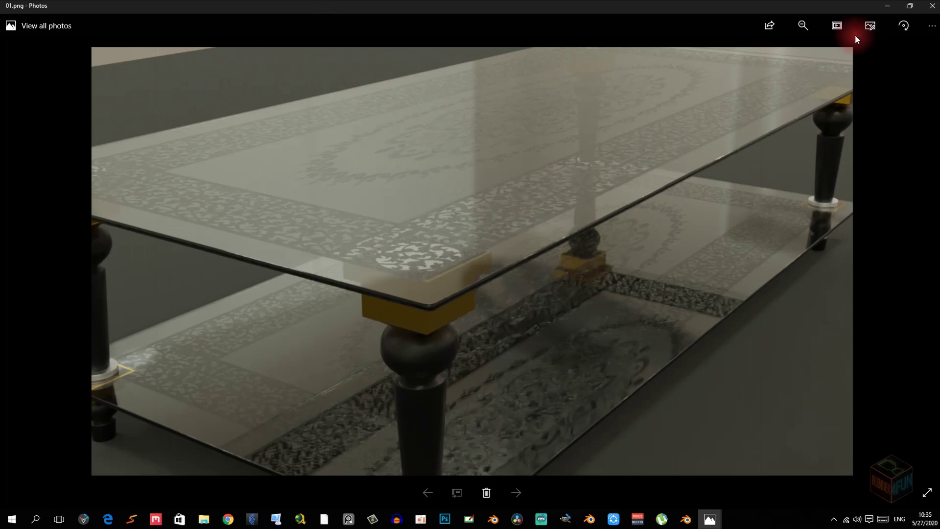
# Switch to Photoshop and examine the explain.psd diagram of a light ray bending as it passes through the glass pane.
pyautogui.click(445, 518)
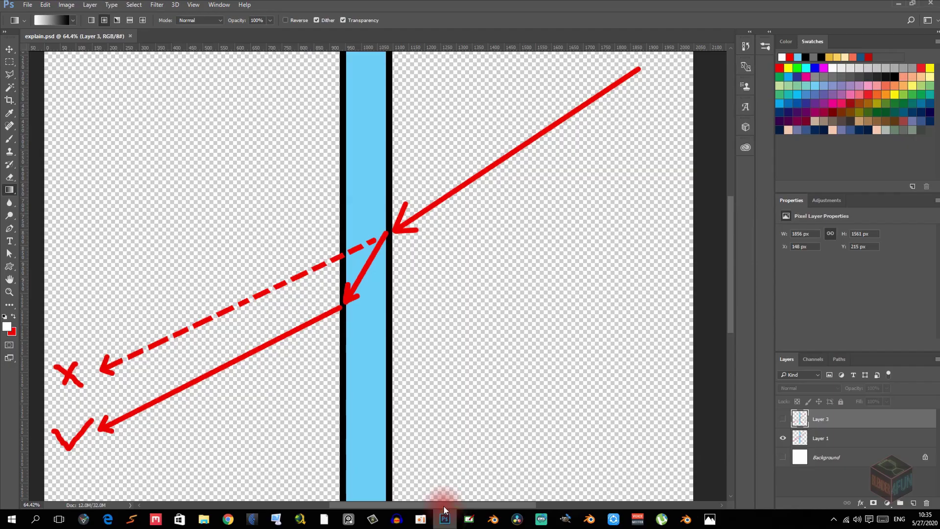
pyautogui.keyDown('alt'); pyautogui.scroll(-2, 409, 314); pyautogui.keyUp('alt')
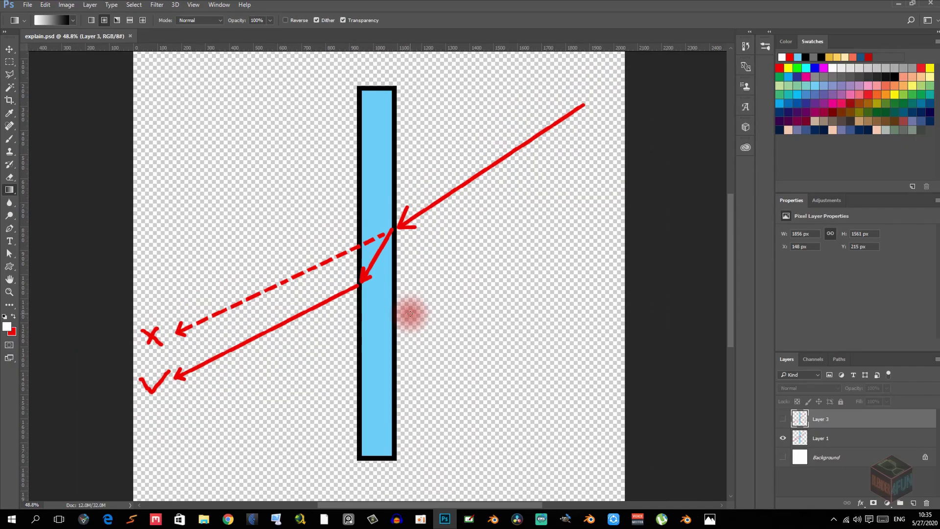
pyautogui.keyDown('alt'); pyautogui.scroll(-1, 403, 269); pyautogui.keyUp('alt')
pyautogui.keyDown('alt'); pyautogui.scroll(2, 409, 270); pyautogui.keyUp('alt')
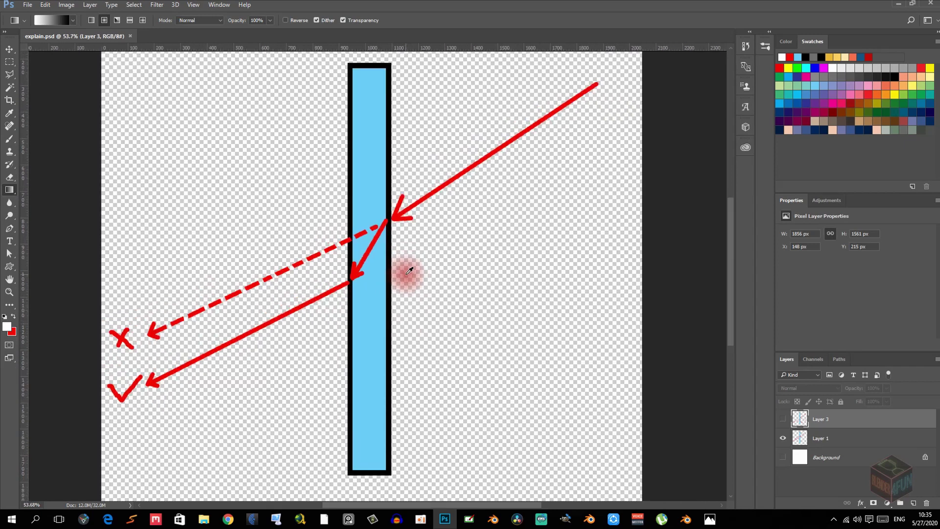
pyautogui.keyDown('alt'); pyautogui.scroll(-1, 409, 271); pyautogui.keyUp('alt')
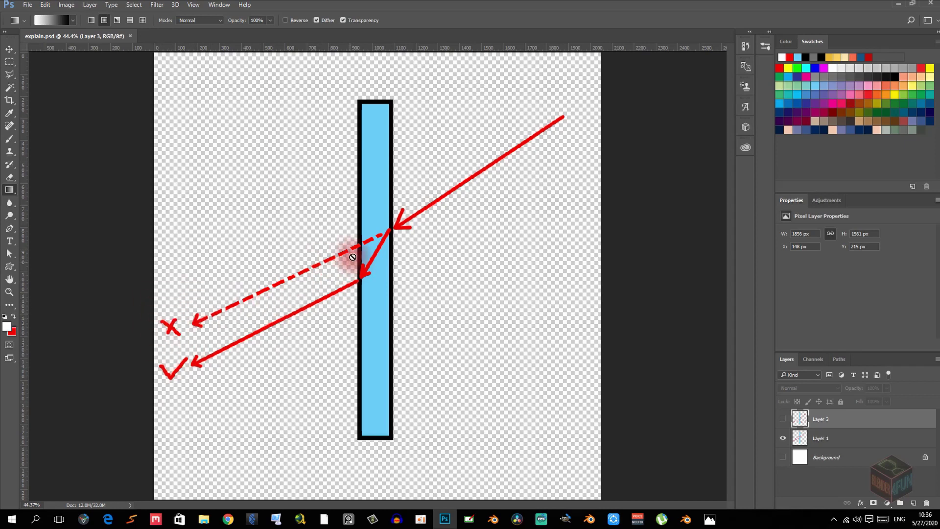
pyautogui.keyDown('alt'); pyautogui.scroll(3, 365, 251); pyautogui.keyUp('alt')
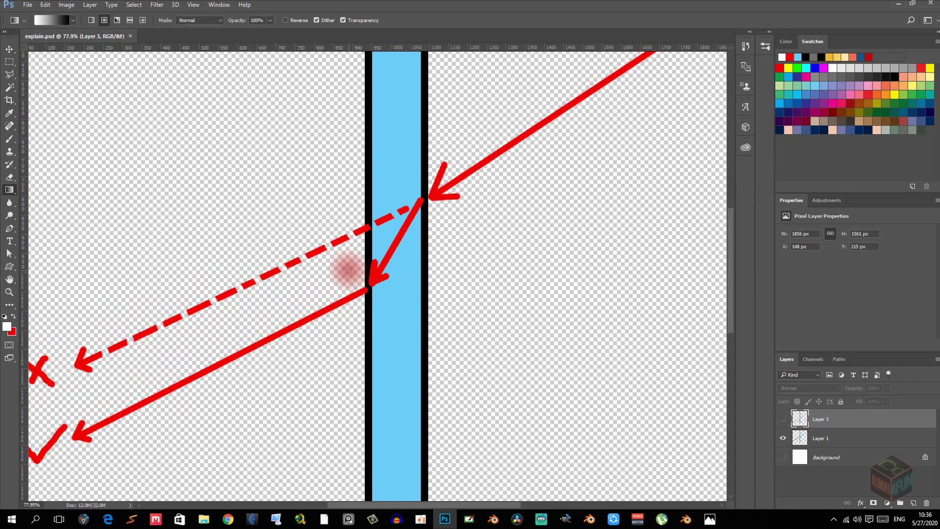
pyautogui.keyDown('alt'); pyautogui.scroll(-2, 349, 270); pyautogui.keyUp('alt')
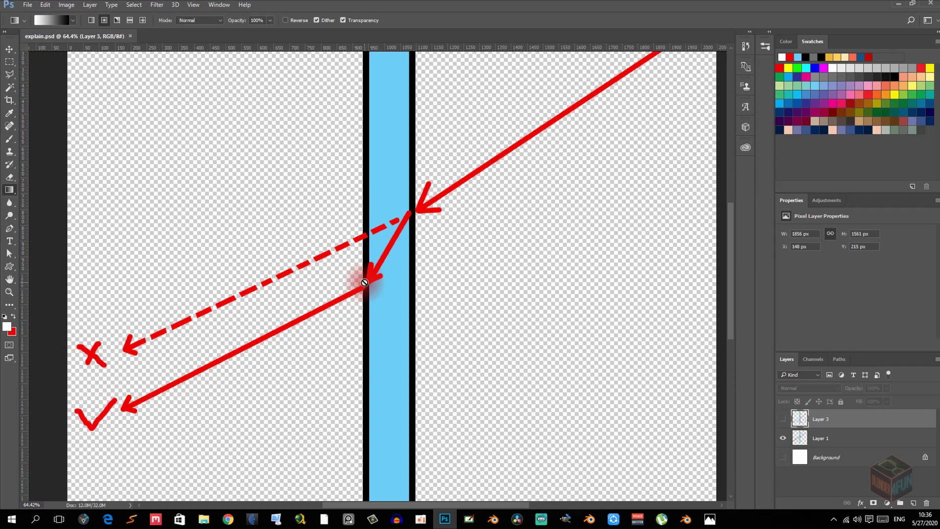
pyautogui.keyDown('alt'); pyautogui.scroll(-2, 364, 282); pyautogui.keyUp('alt')
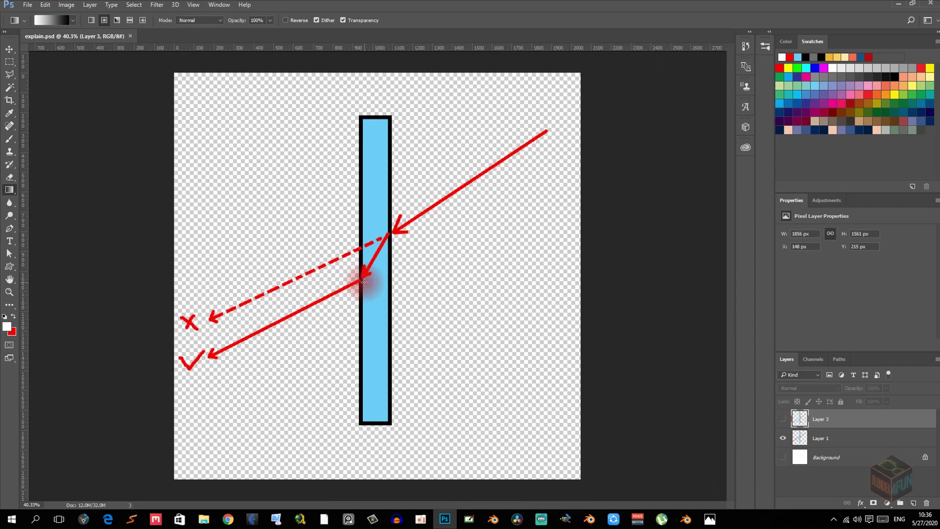
pyautogui.keyDown('alt'); pyautogui.scroll(3, 364, 282); pyautogui.keyUp('alt')
pyautogui.keyDown('alt'); pyautogui.scroll(2, 364, 283); pyautogui.keyUp('alt')
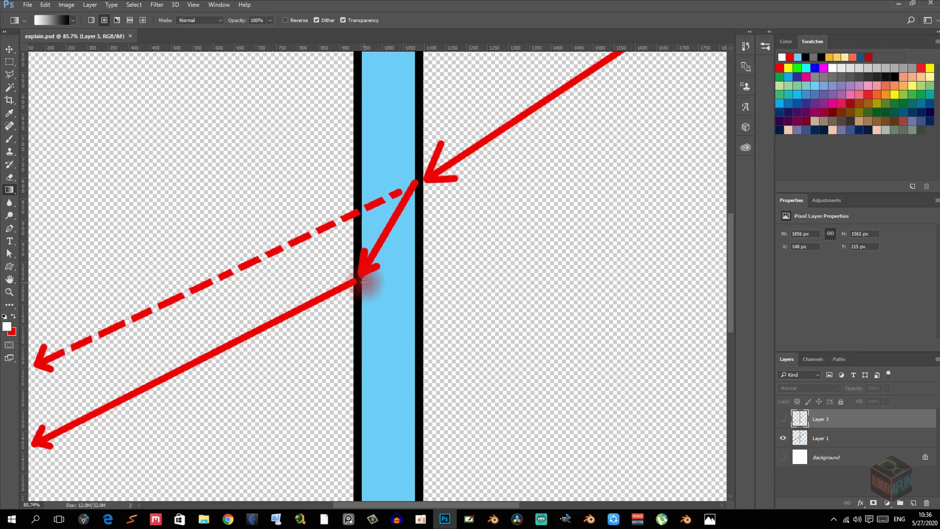
pyautogui.keyDown('alt'); pyautogui.scroll(-3, 364, 282); pyautogui.keyUp('alt')
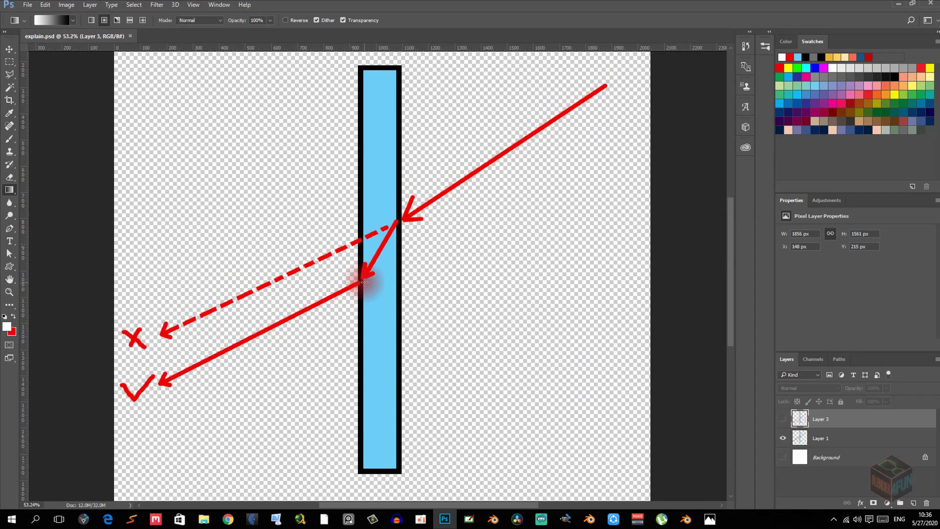
pyautogui.keyDown('alt'); pyautogui.scroll(3, 364, 282); pyautogui.keyUp('alt')
pyautogui.keyDown('alt'); pyautogui.scroll(-2, 364, 282); pyautogui.keyUp('alt')
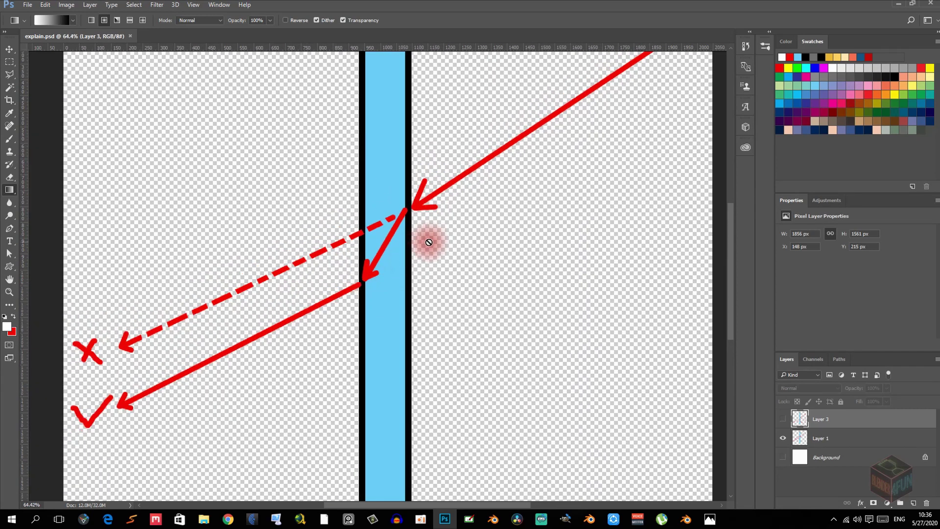
pyautogui.keyDown('alt'); pyautogui.scroll(-1, 429, 242); pyautogui.keyUp('alt')
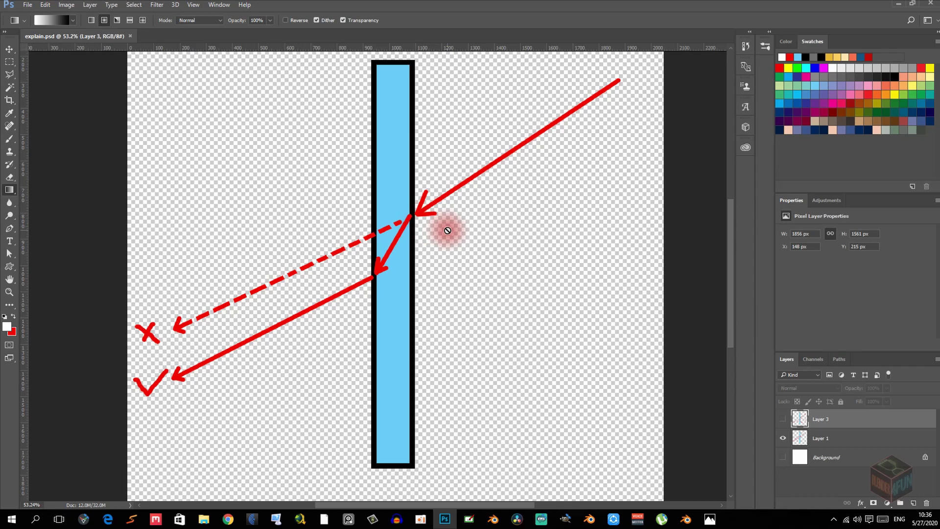
# Switch to Photos to review the 01.png render and the real table photo again, and return to the explain.psd diagram in Photoshop.
pyautogui.moveTo(709, 519)
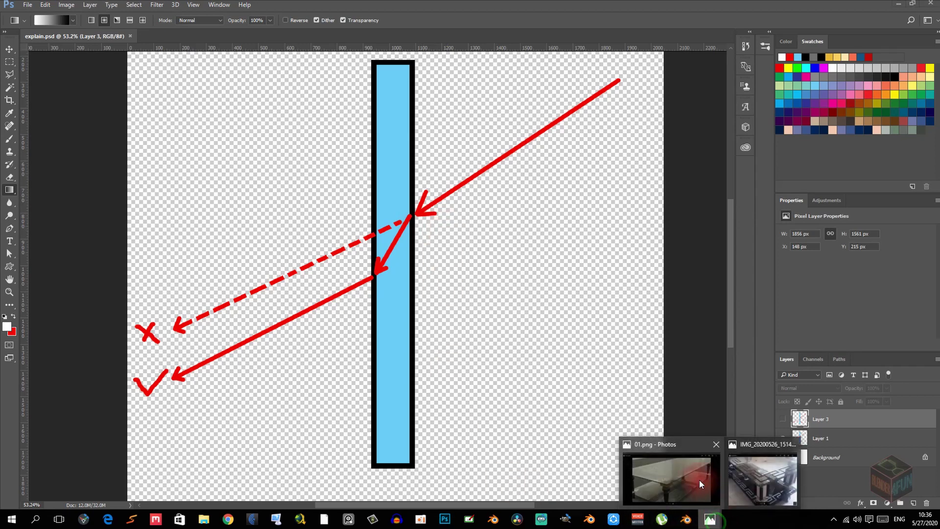
pyautogui.click(688, 469)
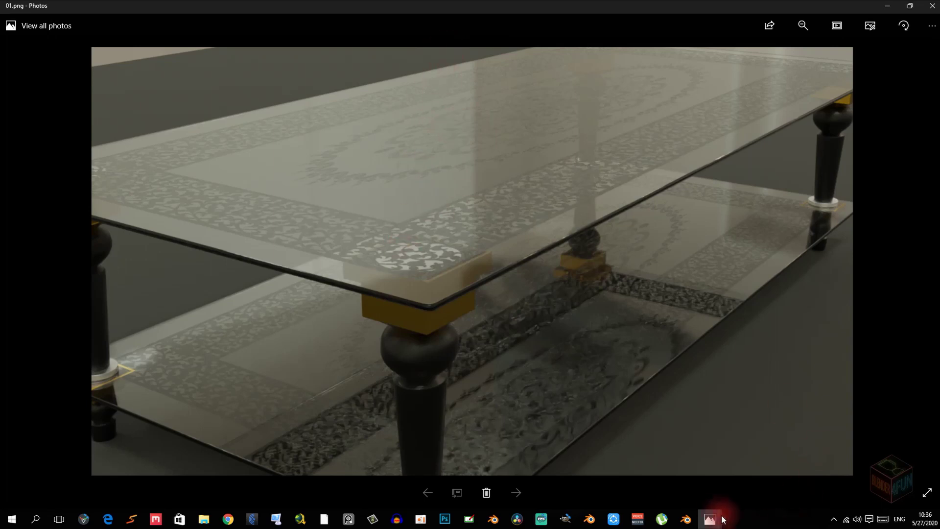
pyautogui.moveTo(710, 518)
pyautogui.click(728, 487)
pyautogui.scroll(-3, 453, 178)
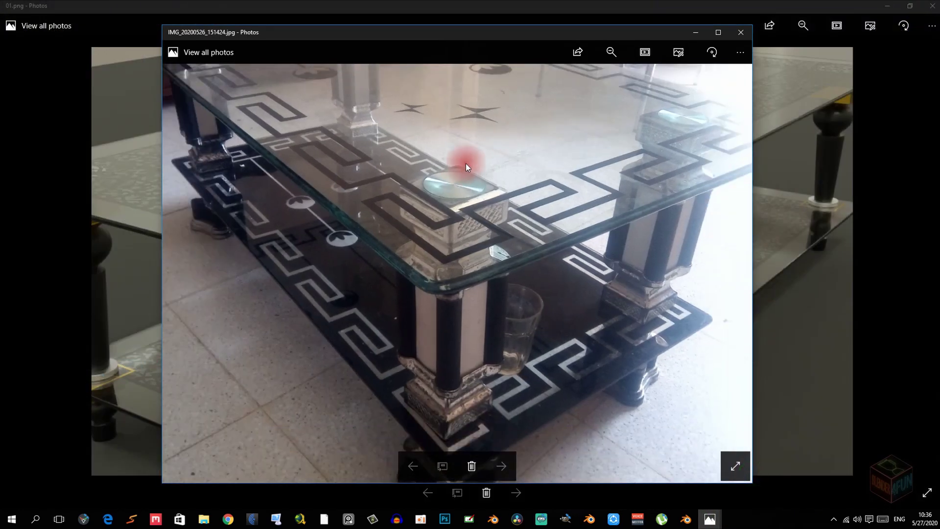
pyautogui.scroll(3, 466, 163)
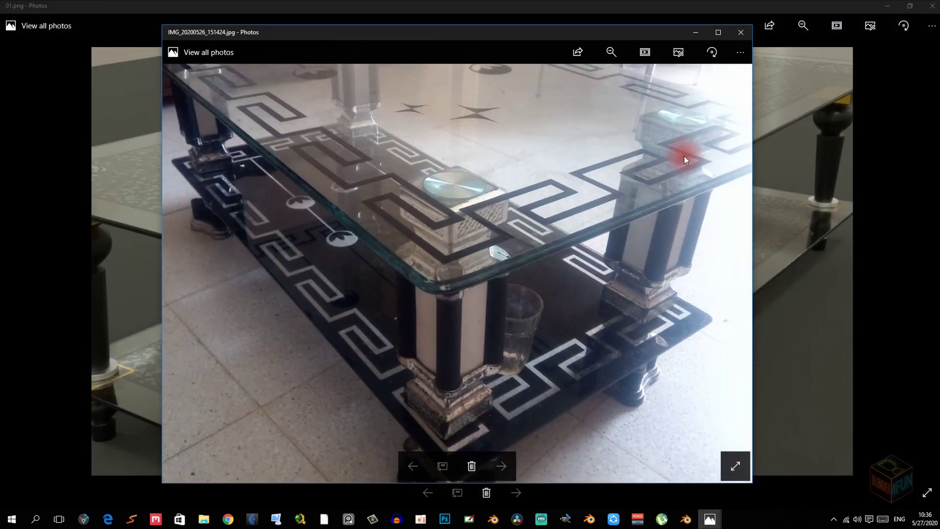
pyautogui.click(692, 32)
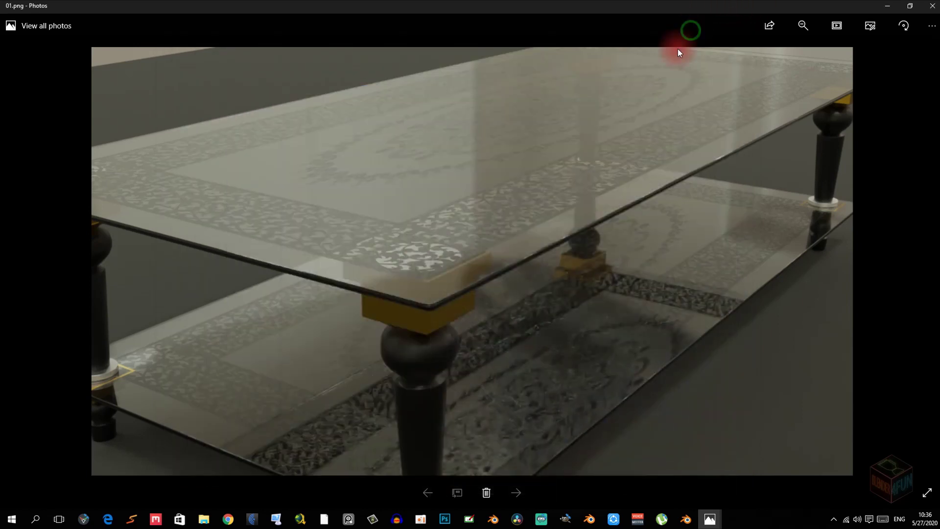
pyautogui.click(887, 6)
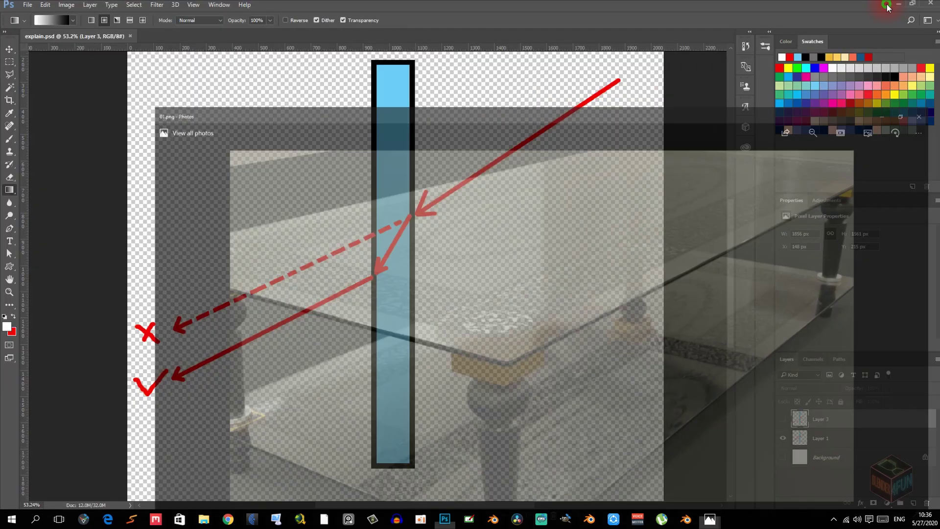
# Show only Layer 3 in explain.psd and examine the light ray's repeated reflections inside the glass pane.
pyautogui.keyDown('alt'); pyautogui.scroll(3, 423, 241); pyautogui.keyUp('alt')
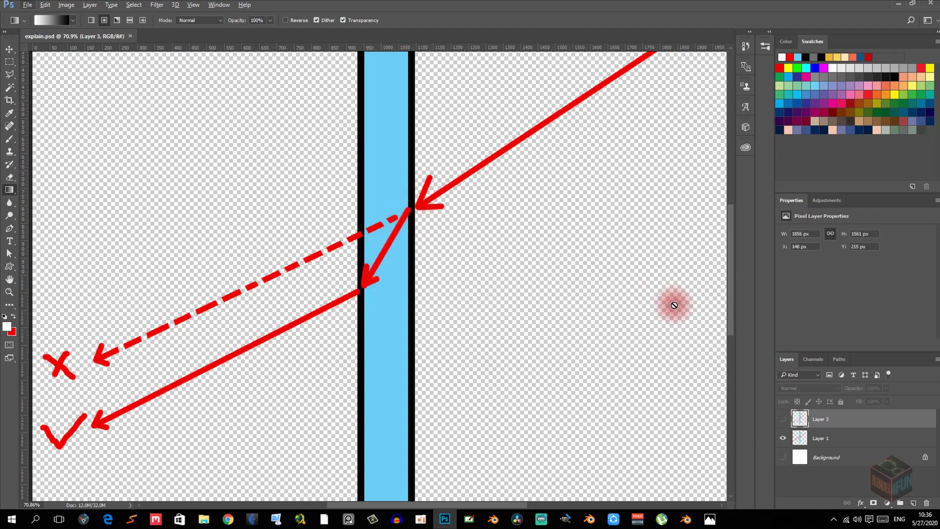
pyautogui.keyDown('alt'); pyautogui.click(782, 419); pyautogui.keyUp('alt')
pyautogui.hotkey('ctrl', '0')
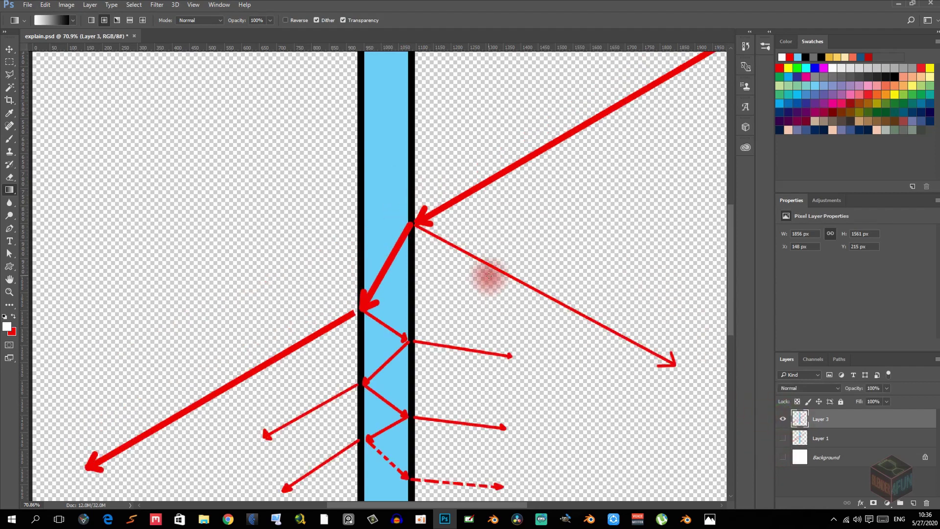
pyautogui.keyDown('alt'); pyautogui.scroll(-2, 457, 228); pyautogui.keyUp('alt')
pyautogui.keyDown('alt'); pyautogui.scroll(4, 458, 229); pyautogui.keyUp('alt')
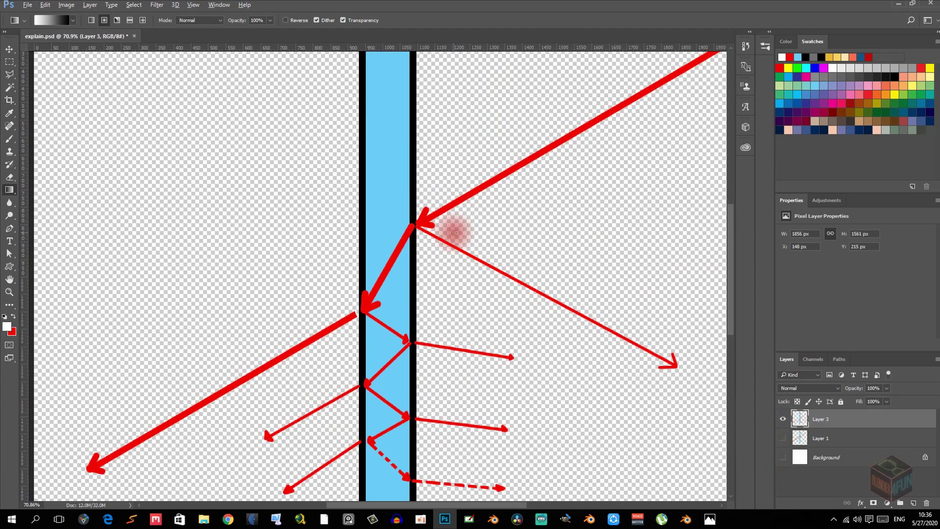
pyautogui.keyDown('alt'); pyautogui.scroll(-2, 454, 232); pyautogui.keyUp('alt')
pyautogui.keyDown('alt'); pyautogui.scroll(2, 454, 232); pyautogui.keyUp('alt')
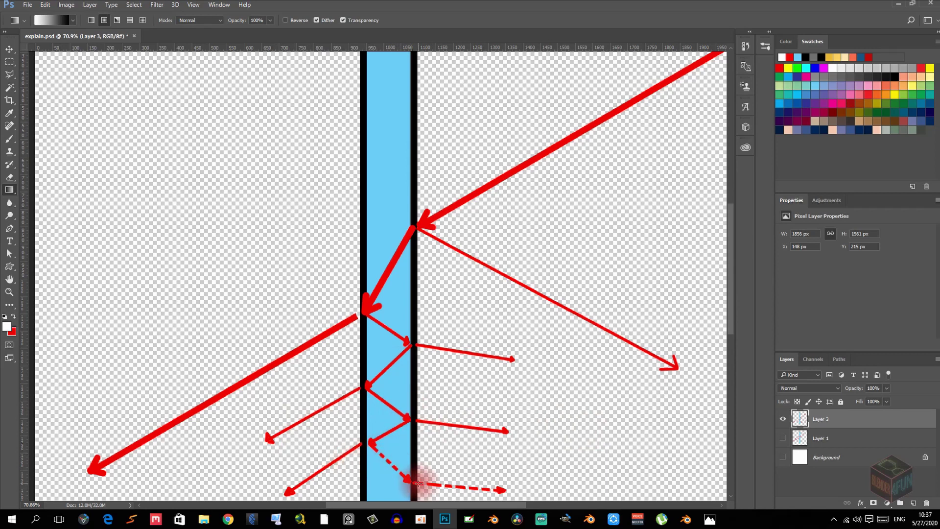
# Examine the lower reflections in the explain.psd ray diagram and switch to Blender.
pyautogui.scroll(-2, 415, 468)
pyautogui.scroll(-1, 414, 461)
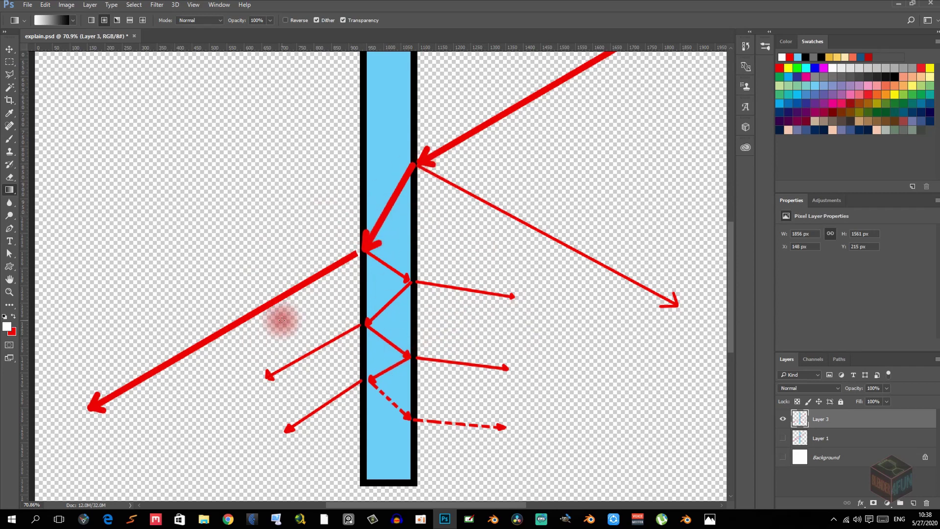
pyautogui.click(686, 519)
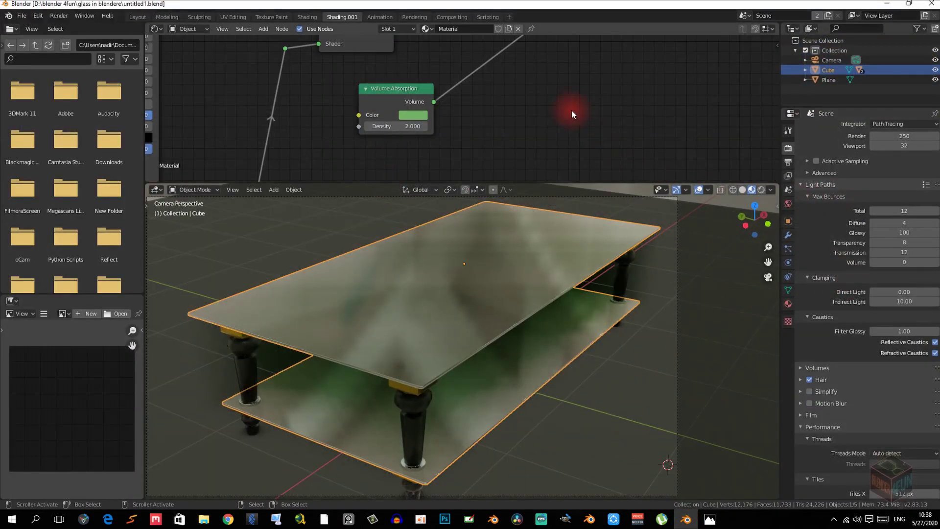
# Delete the Volume Absorption node and the extra mixing nodes from the glass material, keeping the main shader linked directly to the material output.
pyautogui.scroll(-7, 571, 110)
pyautogui.moveTo(564, 110); pyautogui.dragTo(594, 151, button='middle')
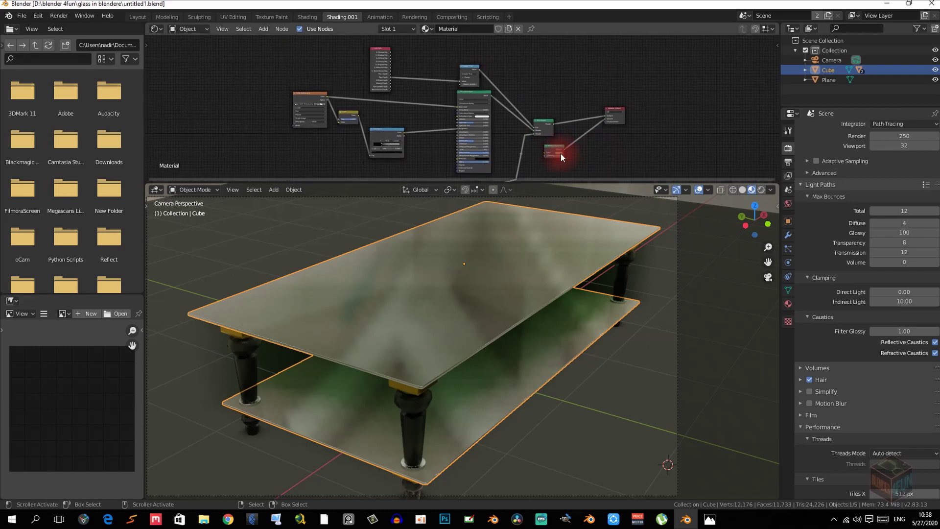
pyautogui.moveTo(328, 40); pyautogui.dragTo(483, 92)
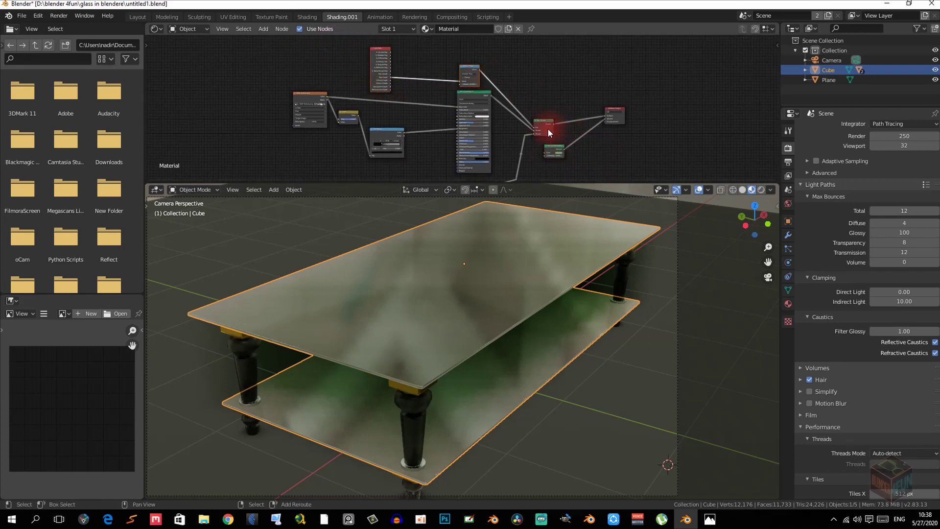
pyautogui.click(557, 149)
pyautogui.moveTo(556, 148); pyautogui.dragTo(541, 101, button='middle')
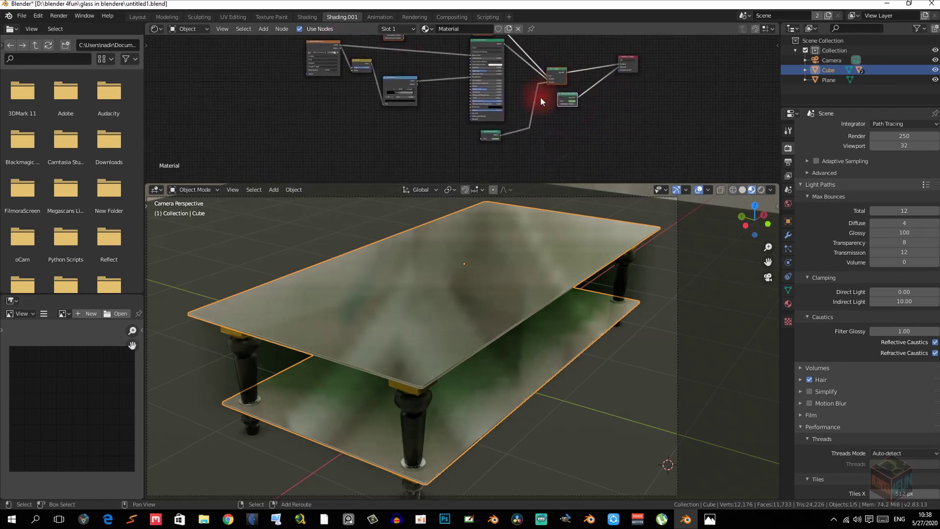
pyautogui.press('x')
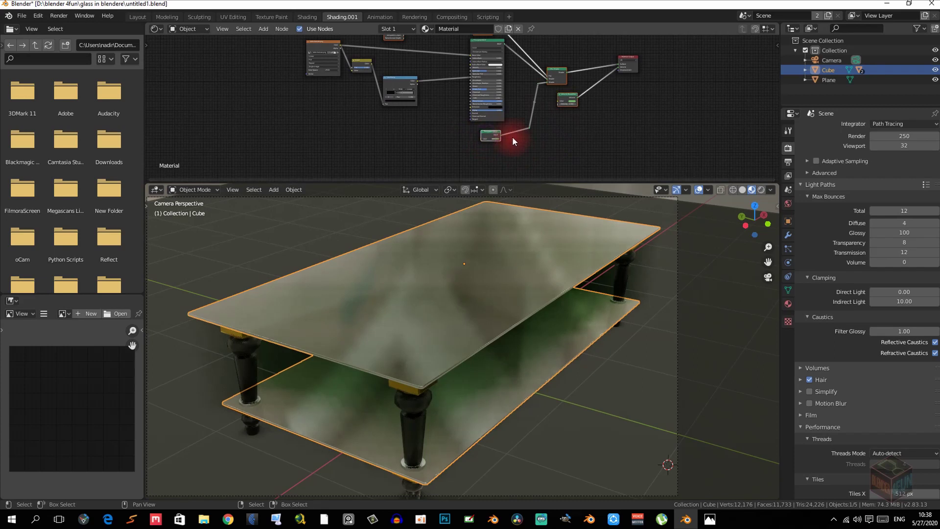
pyautogui.hotkey('ctrl', 'x')
pyautogui.click(541, 109)
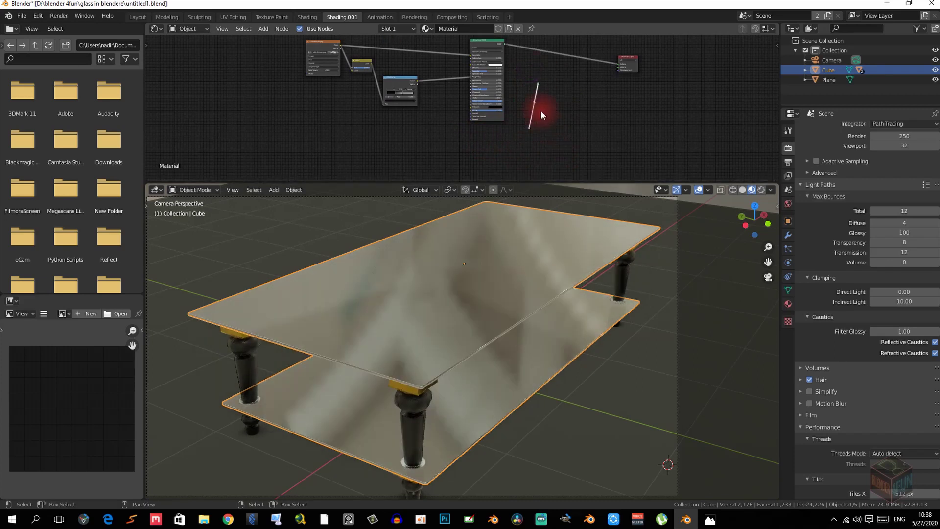
pyautogui.press('x')
pyautogui.press('Home')
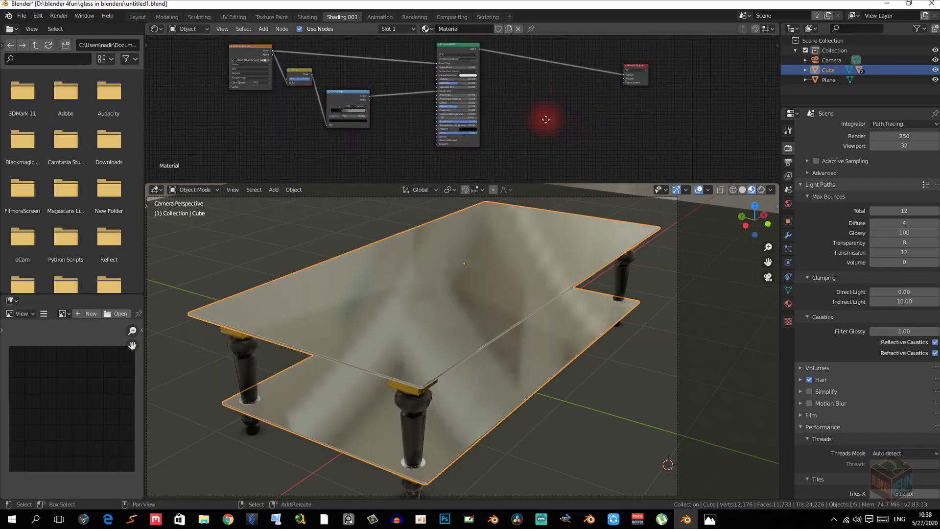
# Set the maximum glossy bounces in the render's light paths to 4.
pyautogui.click(894, 232)
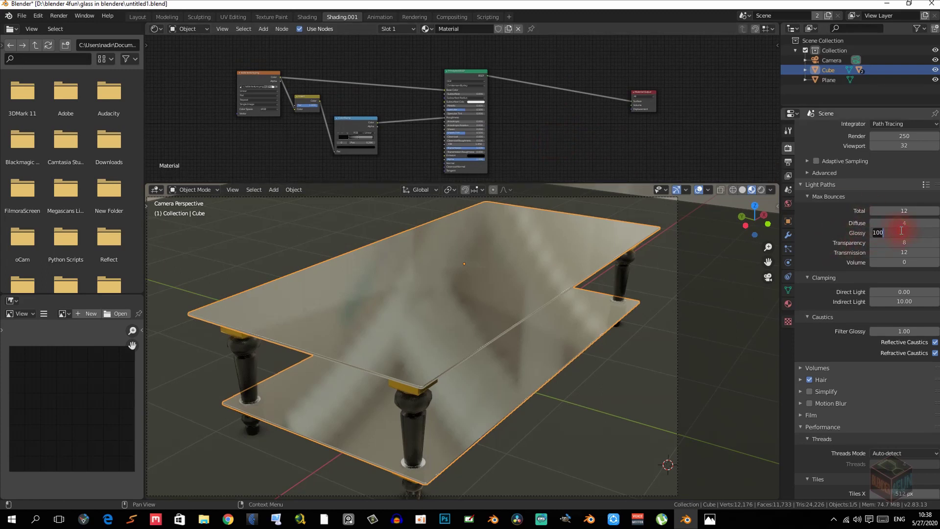
pyautogui.write('4')
pyautogui.press('Return')
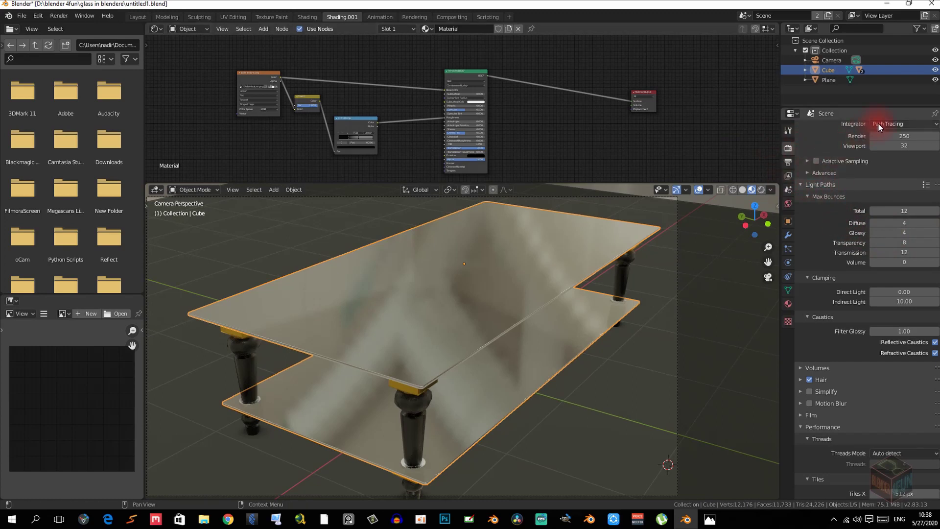
pyautogui.scroll(3, 879, 125)
pyautogui.scroll(-3, 872, 289)
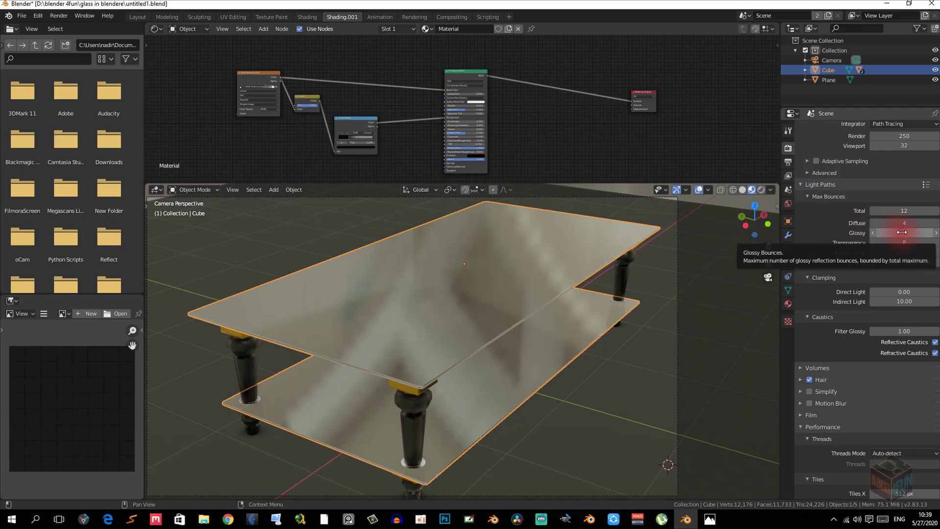
# Inspect the glass table in the viewport from several angles, including close up inside the glass between its surfaces.
pyautogui.moveTo(571, 319); pyautogui.dragTo(512, 301, button='middle')
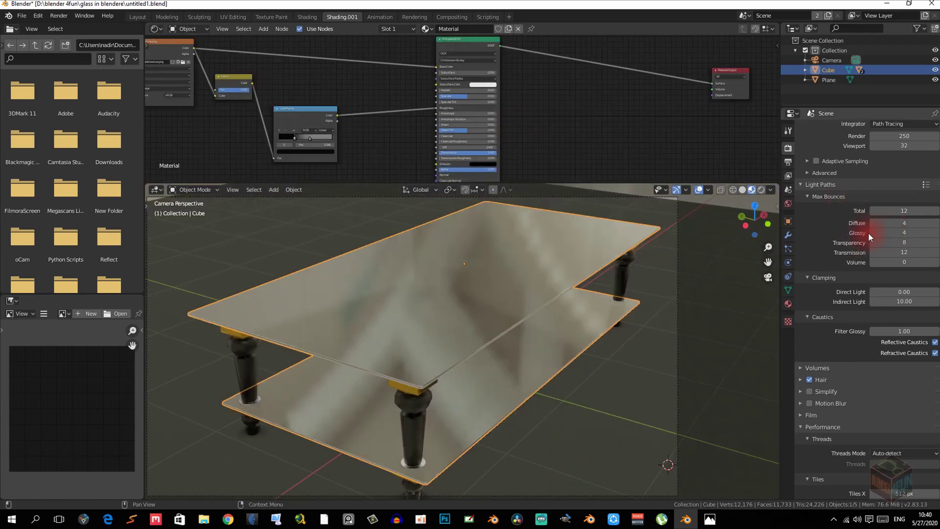
pyautogui.moveTo(453, 274)
pyautogui.mouseDown(button='middle')
pyautogui.moveTo(481, 249)
pyautogui.moveTo(460, 284)
pyautogui.mouseUp(button='middle')
pyautogui.scroll(8, 462, 283)
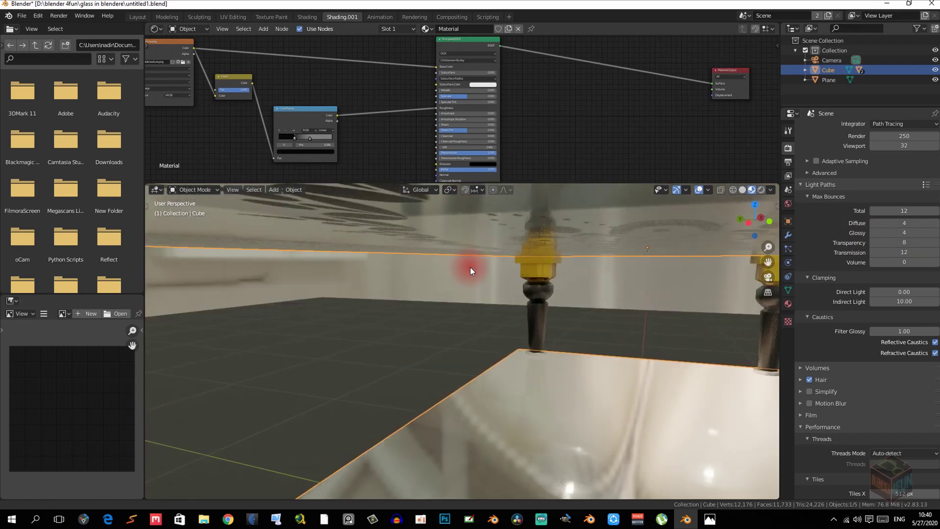
pyautogui.scroll(6, 472, 269)
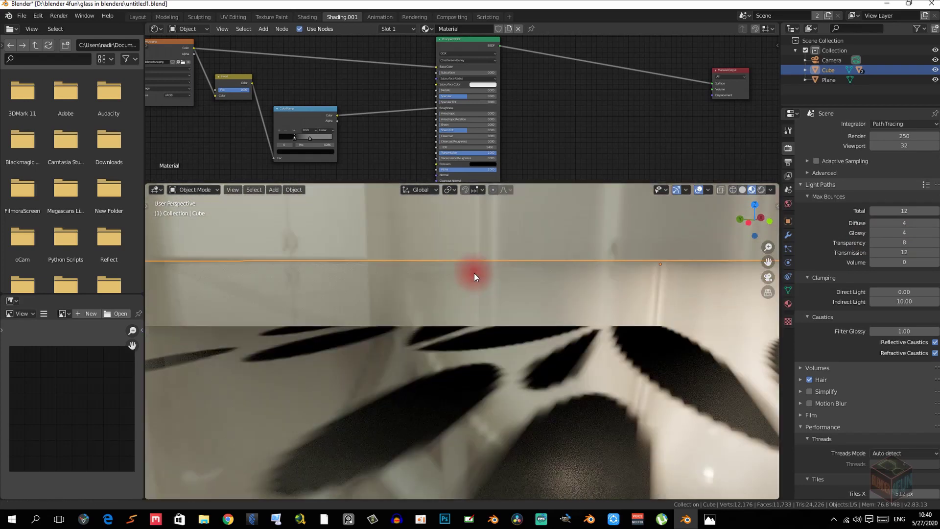
pyautogui.scroll(3, 472, 273)
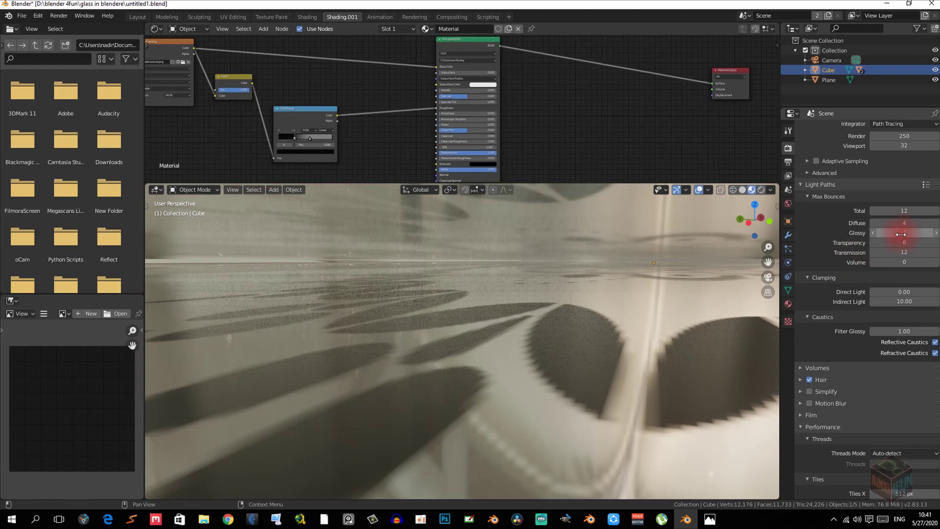
pyautogui.scroll(-8, 508, 256)
pyautogui.moveTo(507, 256); pyautogui.dragTo(497, 274, button='middle')
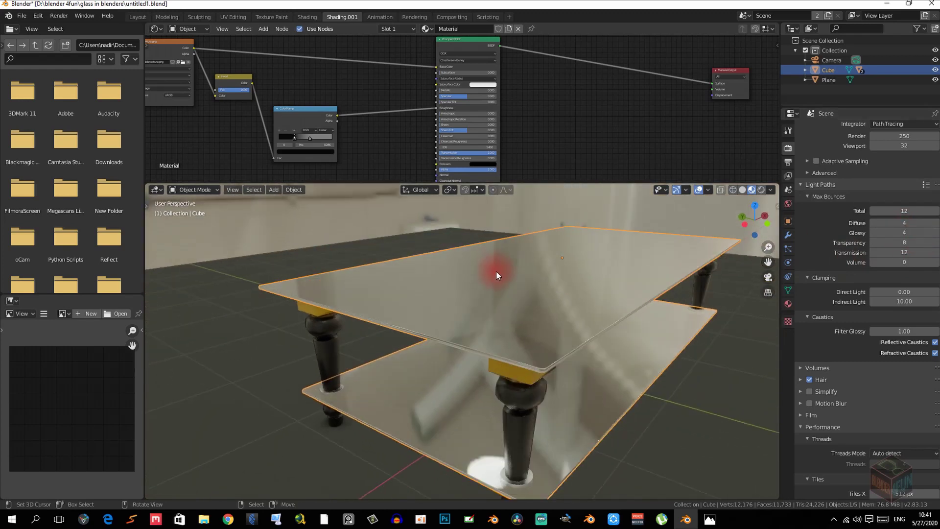
pyautogui.scroll(3, 497, 274)
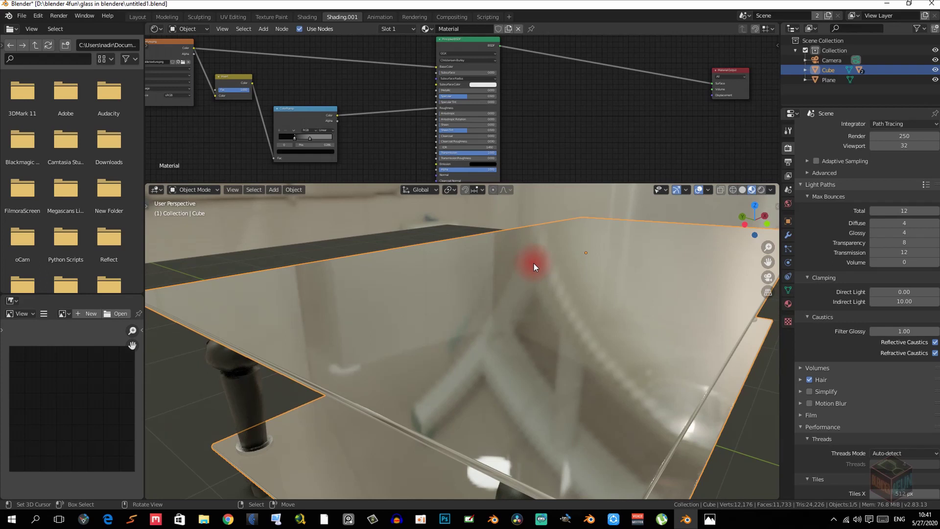
pyautogui.scroll(-8, 534, 264)
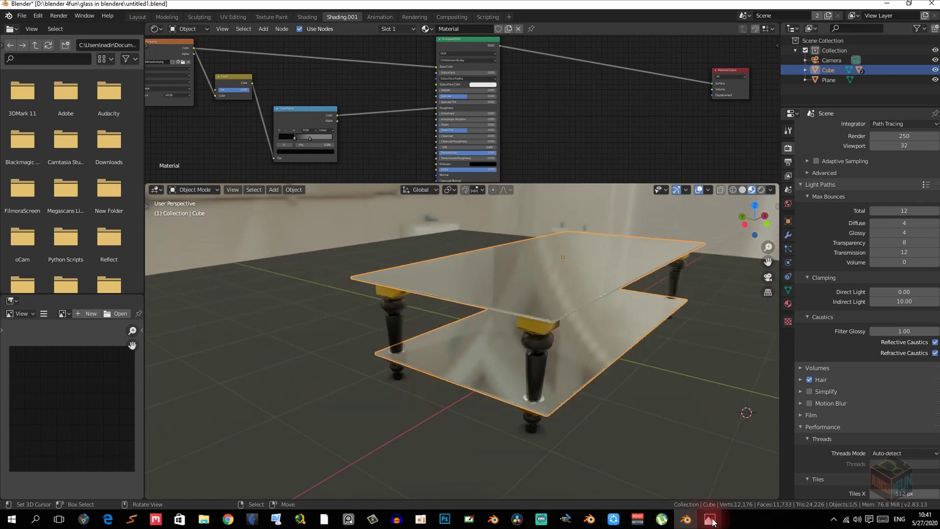
# Switch to Photos to review the 01.png render of the table, and return to Blender.
pyautogui.moveTo(711, 520)
pyautogui.click(671, 475)
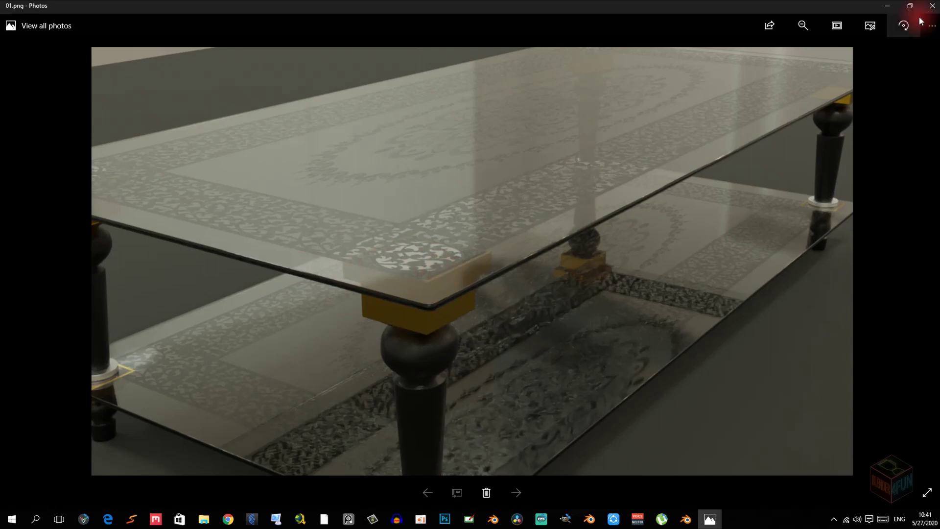
pyautogui.click(932, 5)
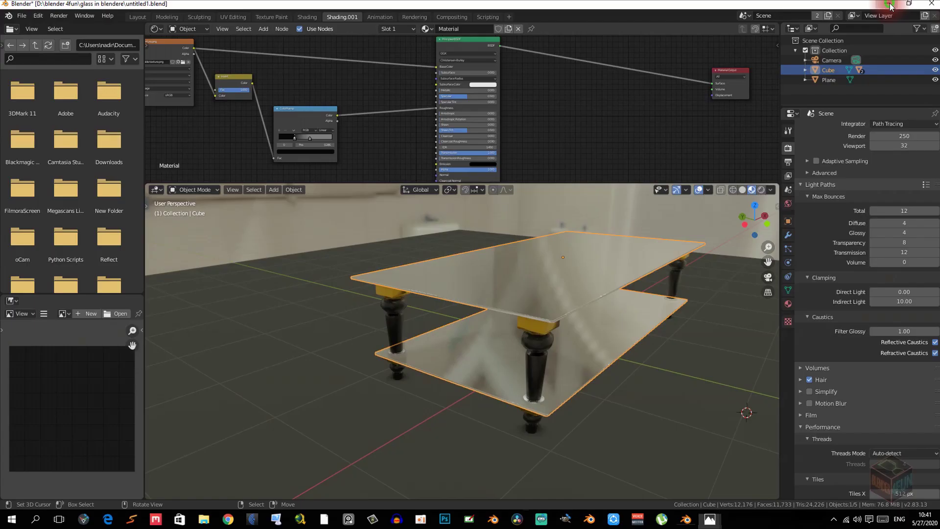
# Raise the maximum glossy bounces in the render's light paths to 10.
pyautogui.click(913, 233)
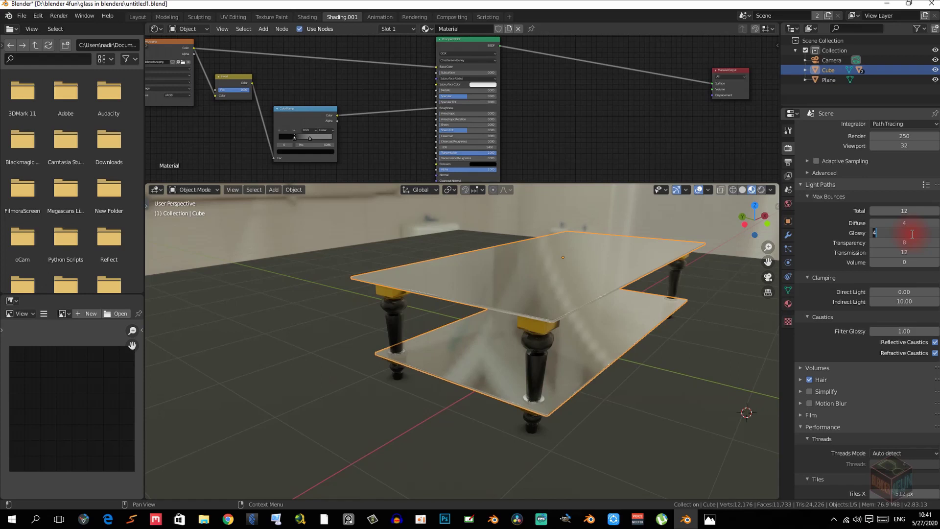
pyautogui.write('10')
pyautogui.press('Return')
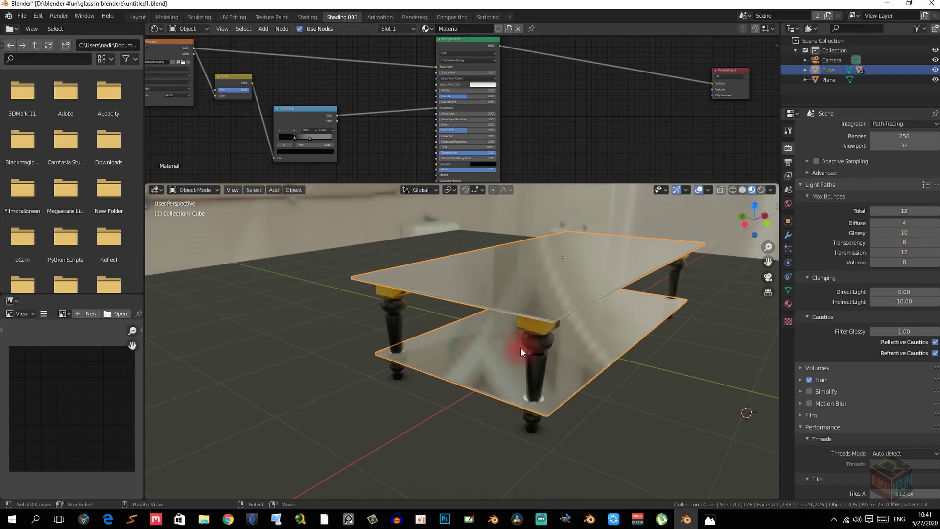
# Inspect the glass table's near corner, check the ray reflections in Photoshop's explain.psd diagram, and return to Blender.
pyautogui.scroll(5, 521, 348)
pyautogui.scroll(-5, 536, 324)
pyautogui.moveTo(537, 323); pyautogui.dragTo(557, 347, button='middle')
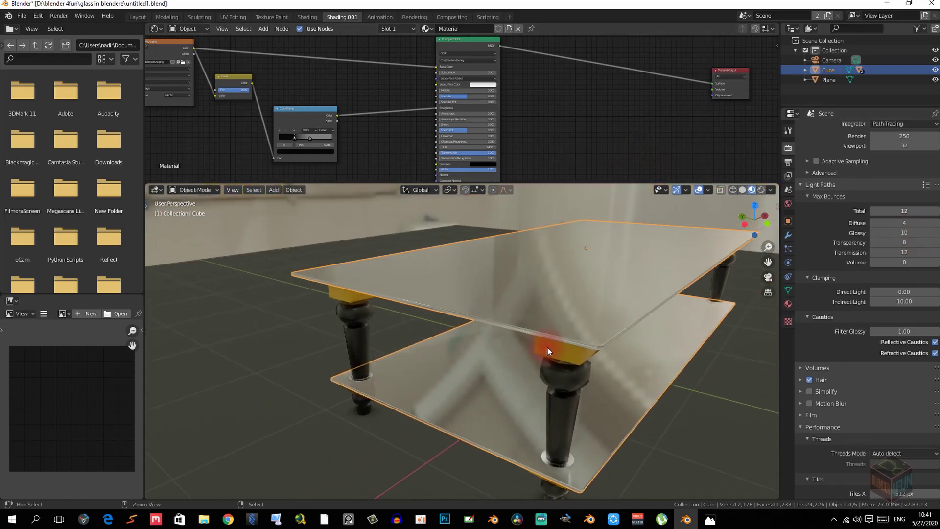
pyautogui.scroll(5, 538, 340)
pyautogui.moveTo(503, 307); pyautogui.dragTo(400, 341, button='middle')
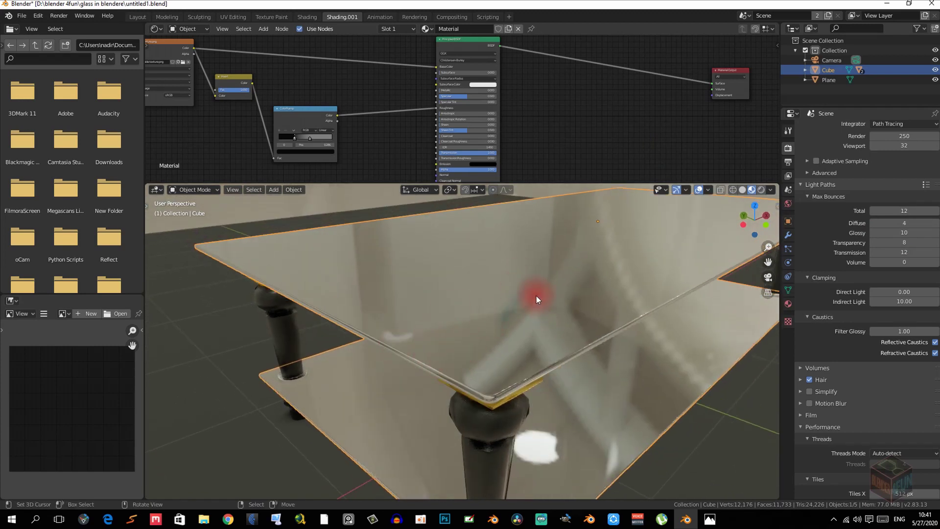
pyautogui.click(445, 519)
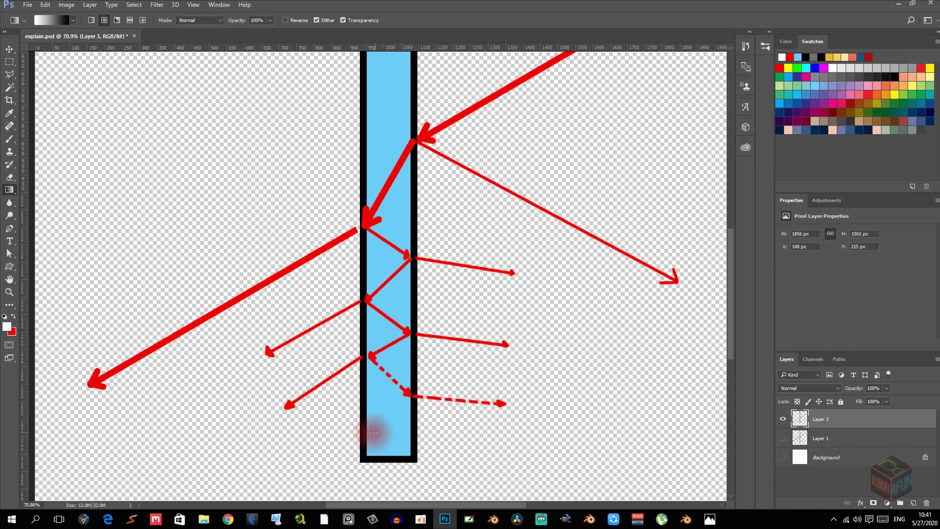
pyautogui.click(899, 4)
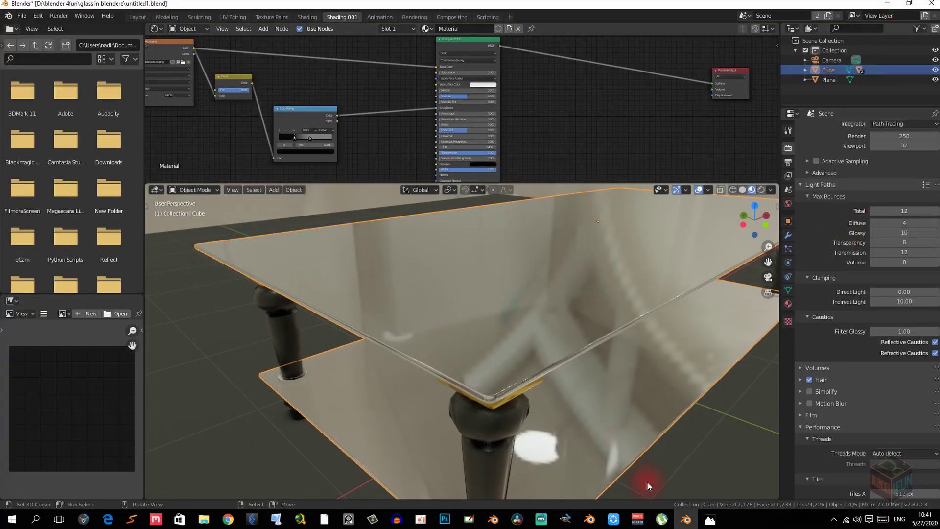
# Switch to Photos and compare the 01.png and 02.png renders, focusing on the glass edge at the front corner.
pyautogui.click(710, 519)
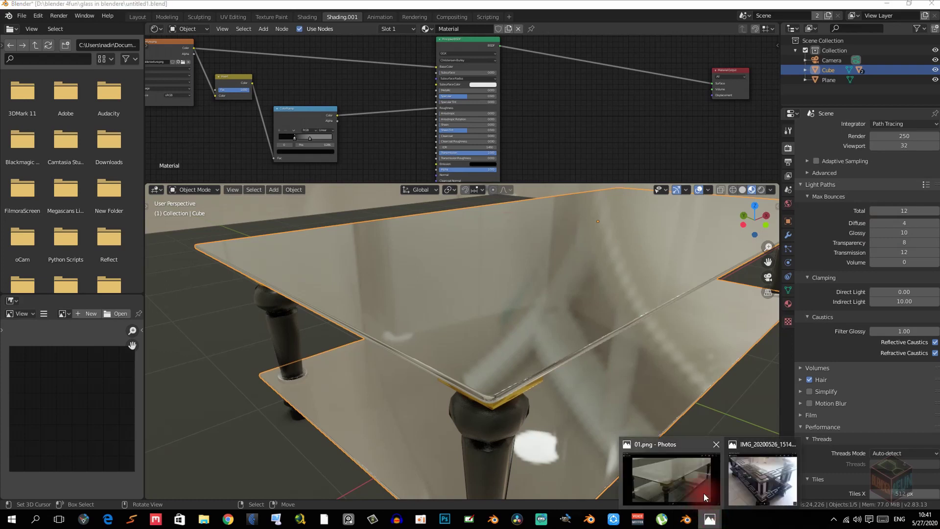
pyautogui.click(688, 477)
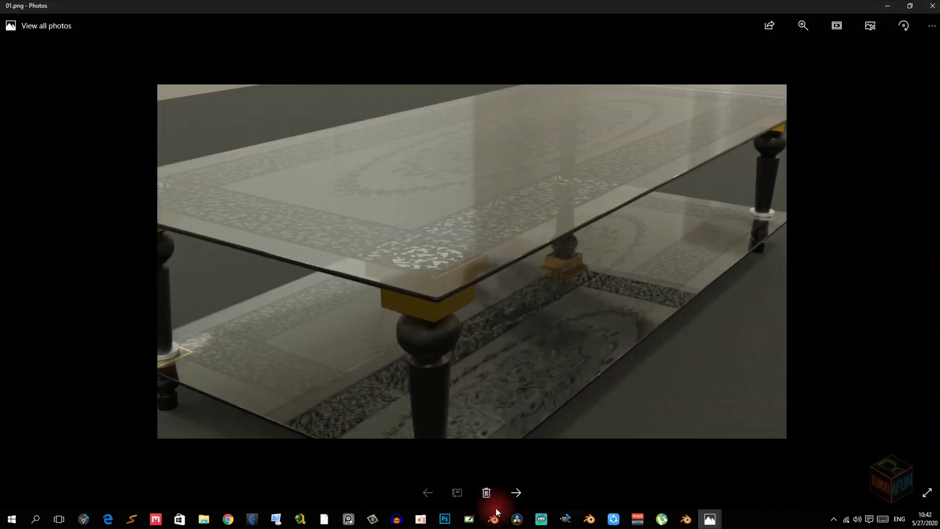
pyautogui.click(516, 493)
pyautogui.scroll(1, 466, 324)
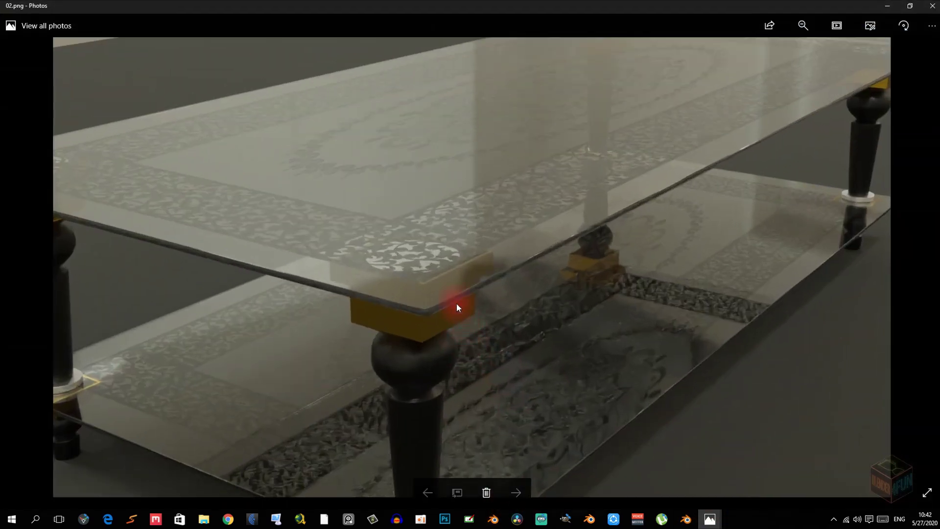
pyautogui.scroll(1, 344, 298)
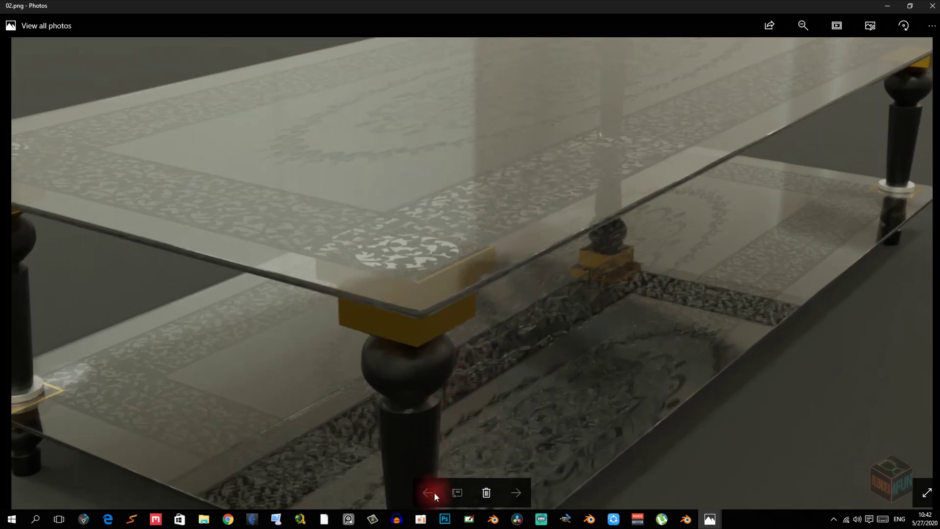
pyautogui.scroll(-2, 432, 468)
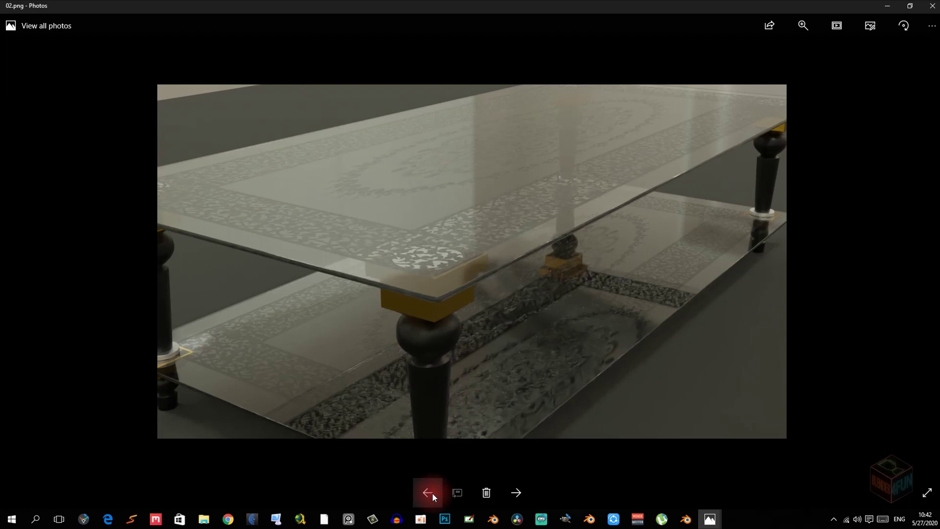
pyautogui.click(432, 492)
pyautogui.click(516, 489)
pyautogui.scroll(1, 372, 293)
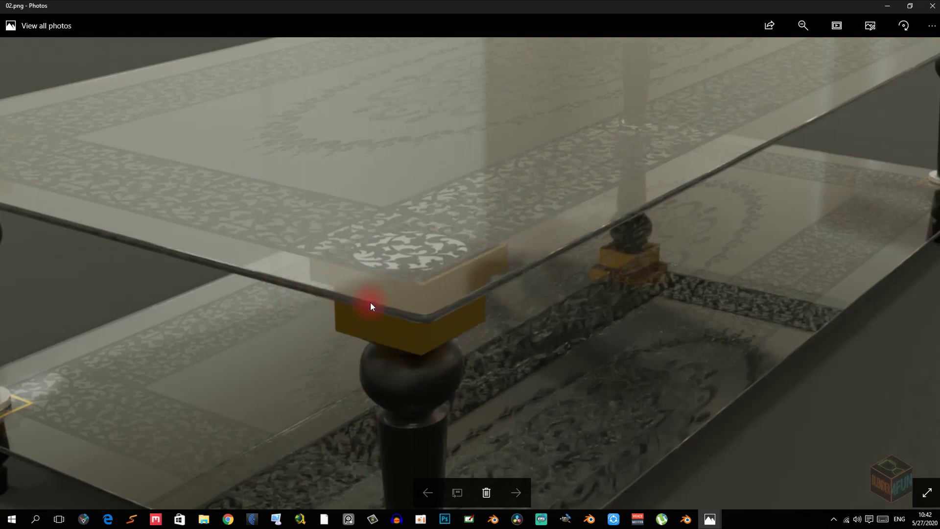
pyautogui.scroll(-1, 371, 304)
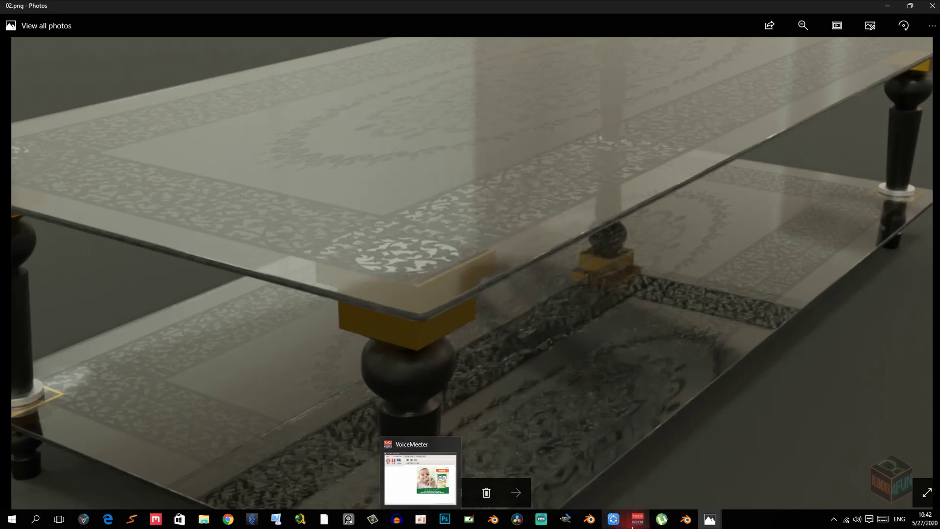
# Return to Blender and set the maximum glossy bounces in the render's light paths to 20.
pyautogui.moveTo(700, 525)
pyautogui.click(671, 477)
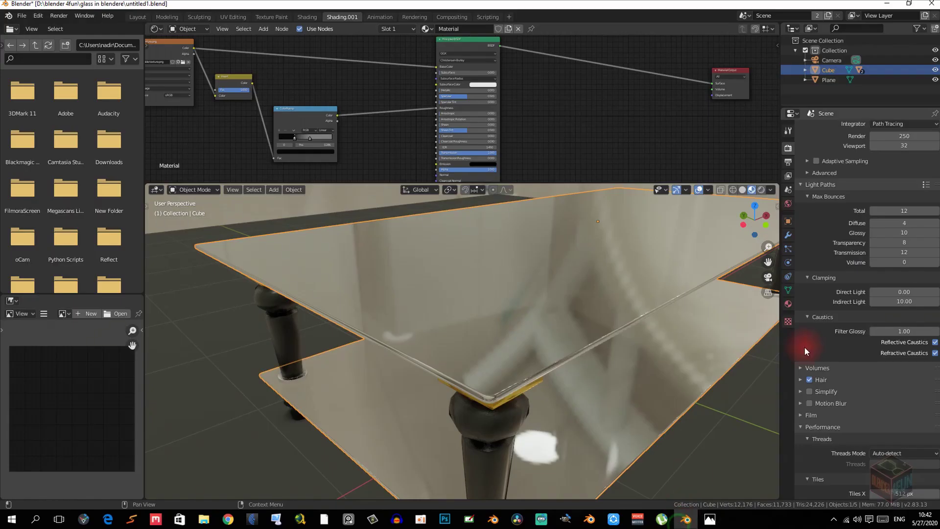
pyautogui.click(910, 233)
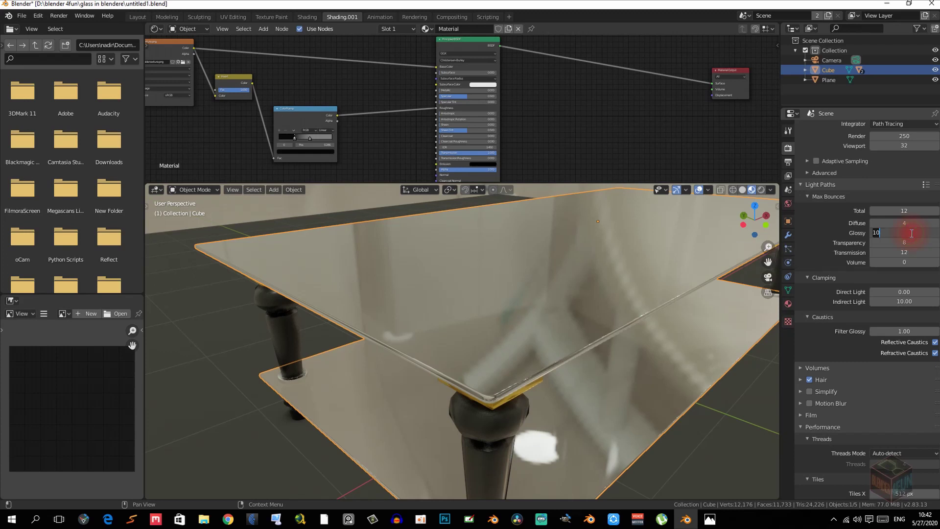
pyautogui.write('20')
pyautogui.press('Return')
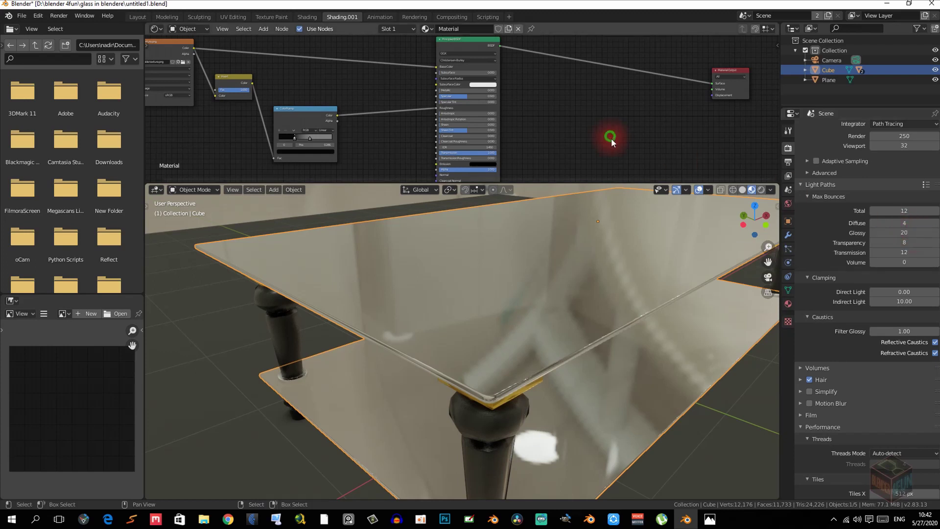
# Switch to Photos and compare the 02.png and 03.png renders of the glass table.
pyautogui.moveTo(709, 519)
pyautogui.click(689, 474)
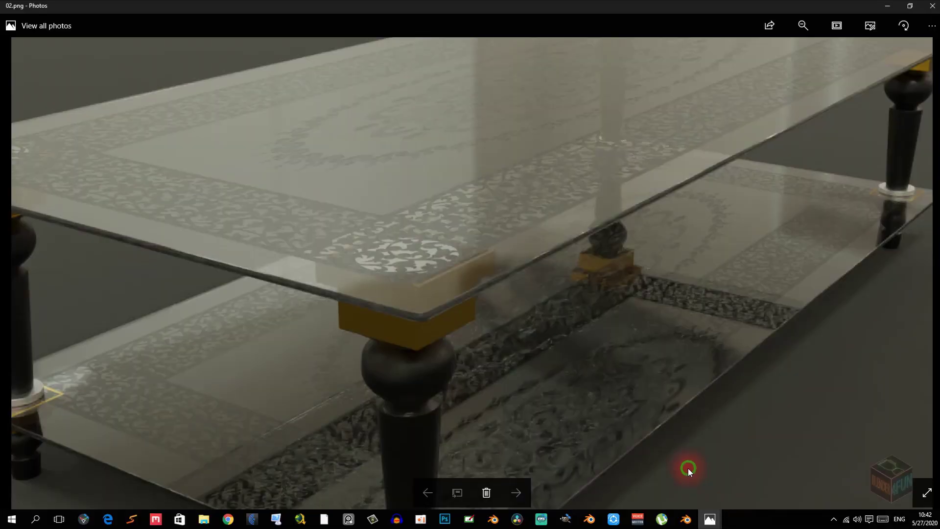
pyautogui.scroll(-3, 537, 430)
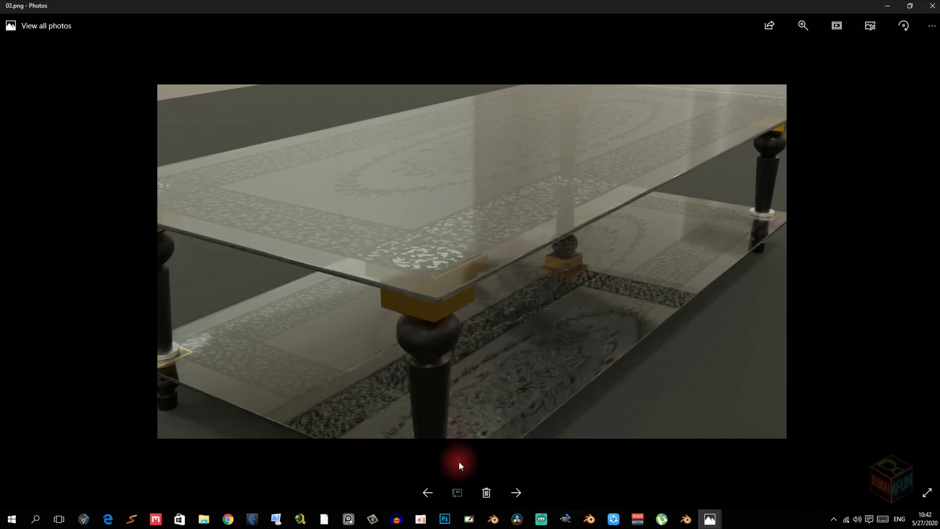
pyautogui.click(507, 490)
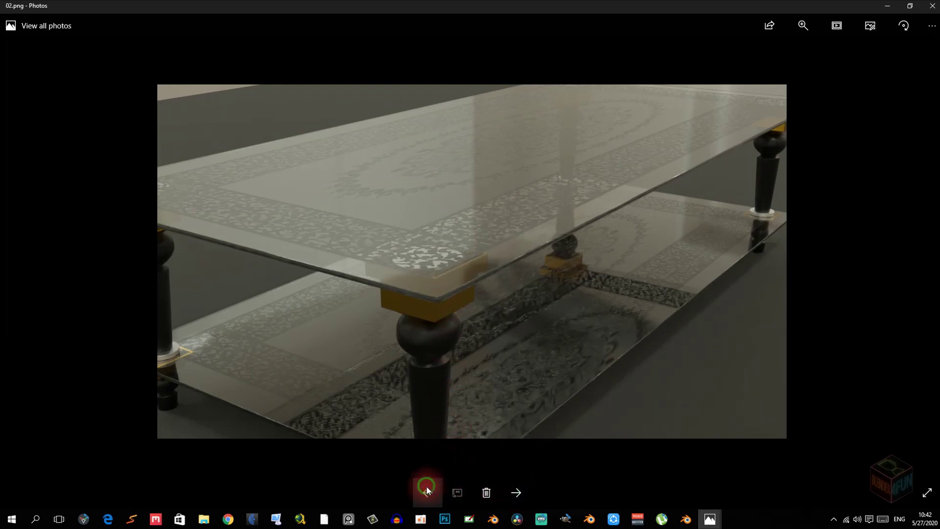
pyautogui.click(515, 491)
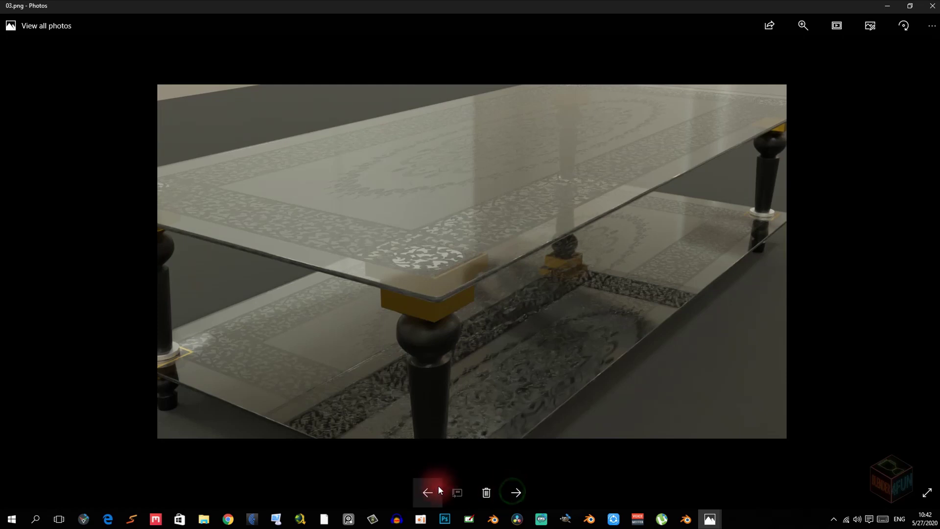
pyautogui.click(515, 491)
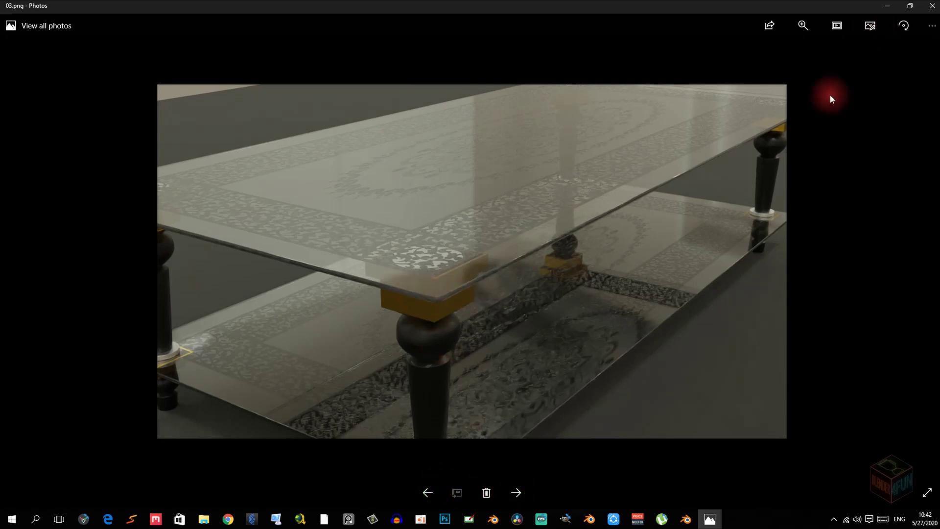
# Go back to Blender and raise the maximum glossy bounces in the light paths to 100.
pyautogui.click(686, 519)
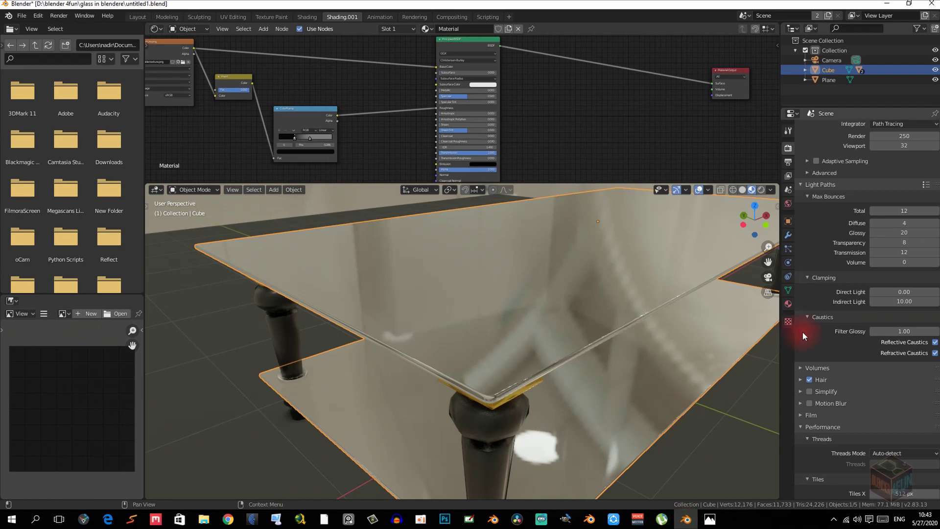
pyautogui.click(911, 237)
pyautogui.write('100')
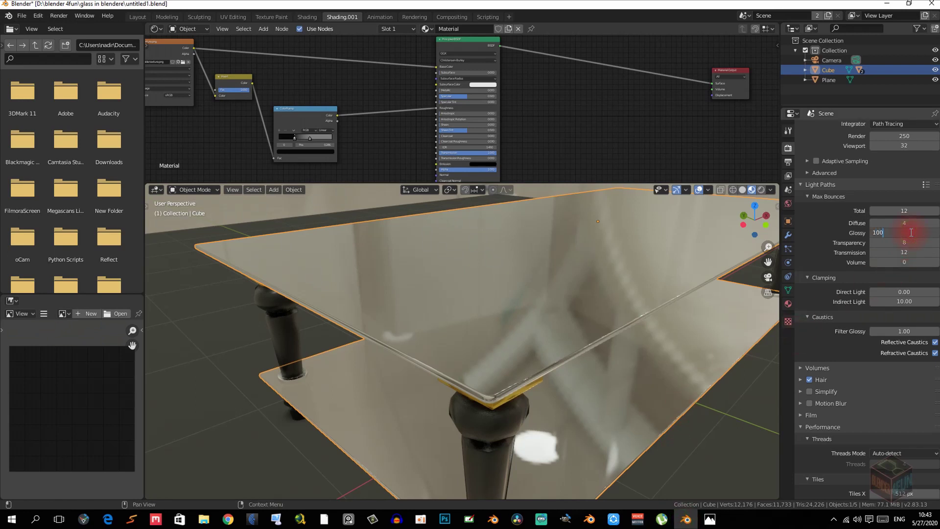
pyautogui.press('Return')
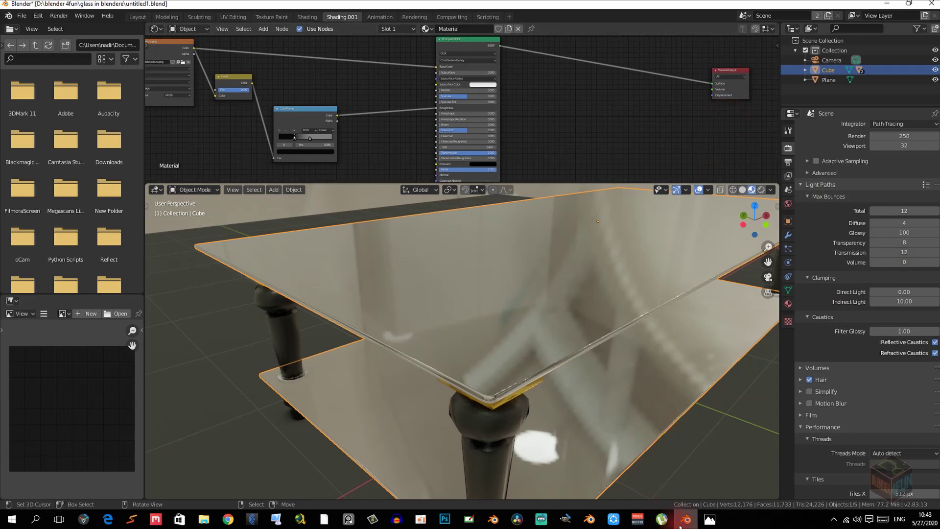
# Compare the 03.png render with its neighbouring table renders in Photos, and return to Blender's glossy bounce setting.
pyautogui.moveTo(710, 519)
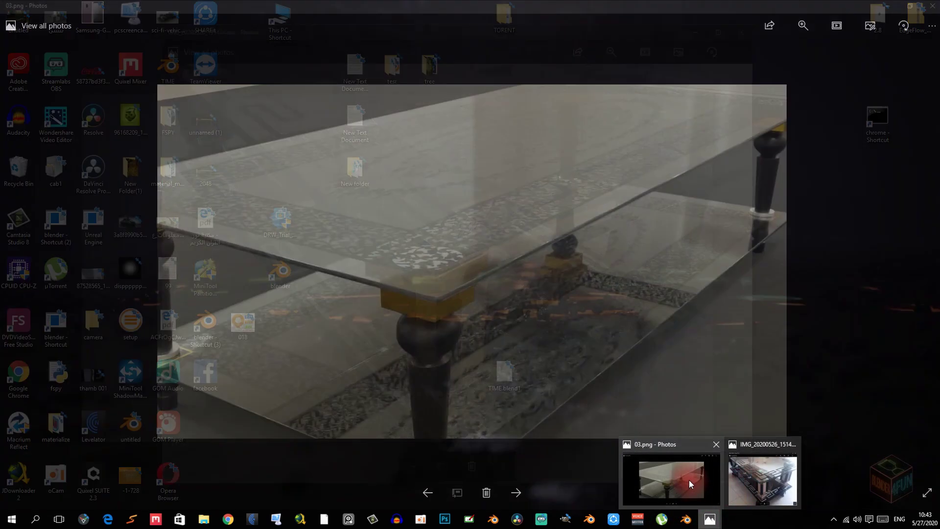
pyautogui.click(689, 480)
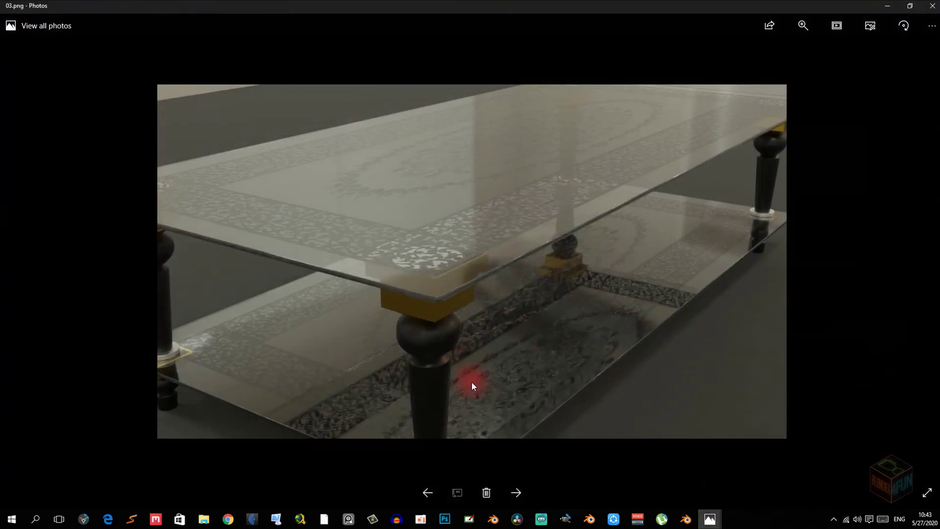
pyautogui.click(514, 492)
pyautogui.click(428, 491)
pyautogui.click(422, 489)
pyautogui.click(429, 490)
pyautogui.click(517, 492)
pyautogui.click(887, 6)
pyautogui.click(517, 247)
pyautogui.moveTo(904, 233)
pyautogui.mouseDown()
pyautogui.moveTo(920, 230)
pyautogui.moveTo(907, 231)
pyautogui.mouseUp()
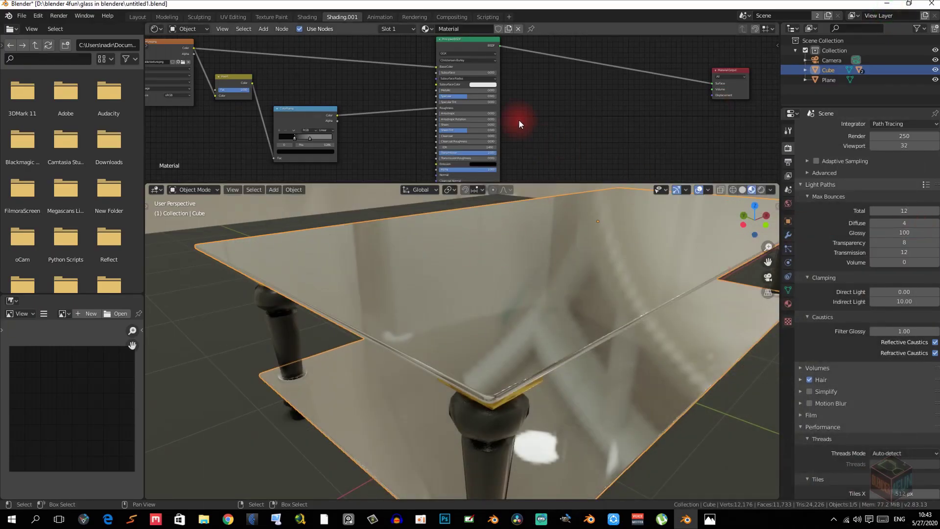
# Enlarge the shader editor and add a Light Path node above the glass material's existing nodes.
pyautogui.scroll(-2, 509, 123)
pyautogui.moveTo(513, 182); pyautogui.dragTo(499, 308)
pyautogui.moveTo(442, 155); pyautogui.dragTo(399, 184, button='middle')
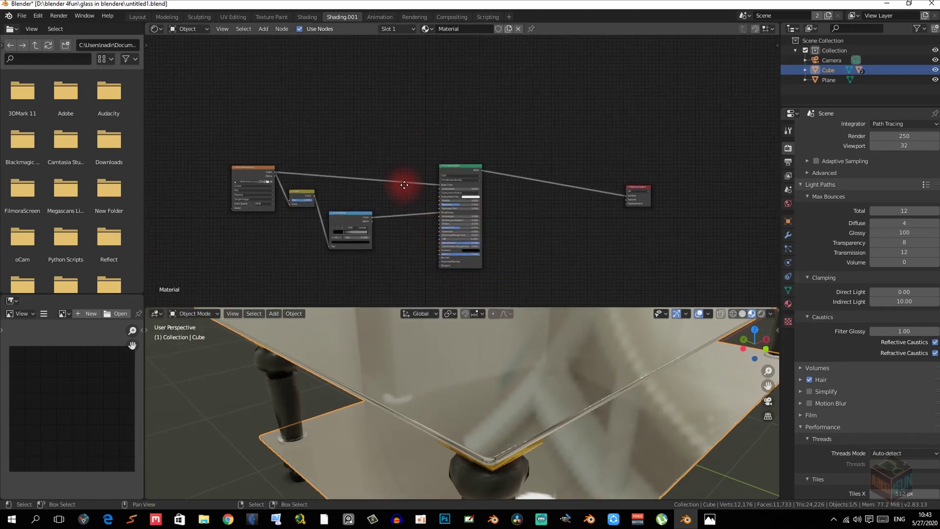
pyautogui.scroll(1, 365, 135)
pyautogui.hotkey('shift', 'a')
pyautogui.moveTo(366, 125)
pyautogui.moveTo(355, 105)
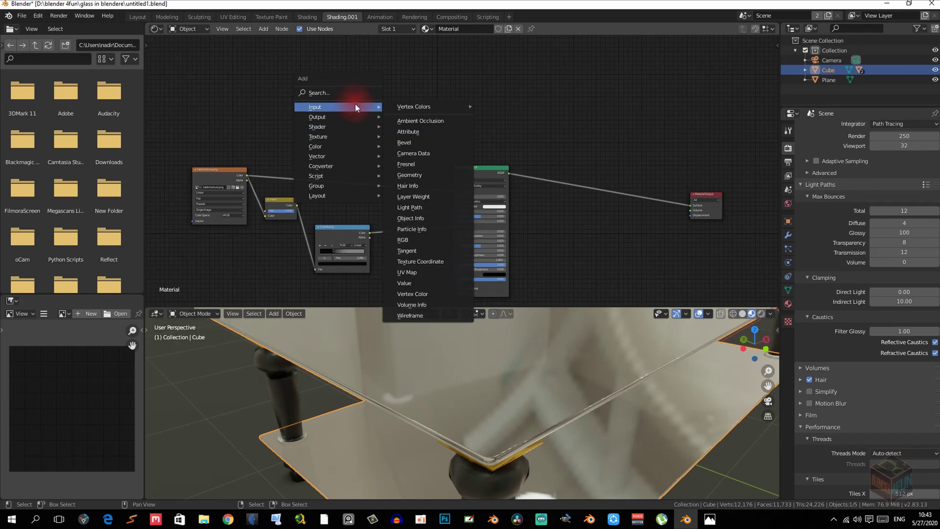
pyautogui.click(427, 209)
pyautogui.click(287, 56)
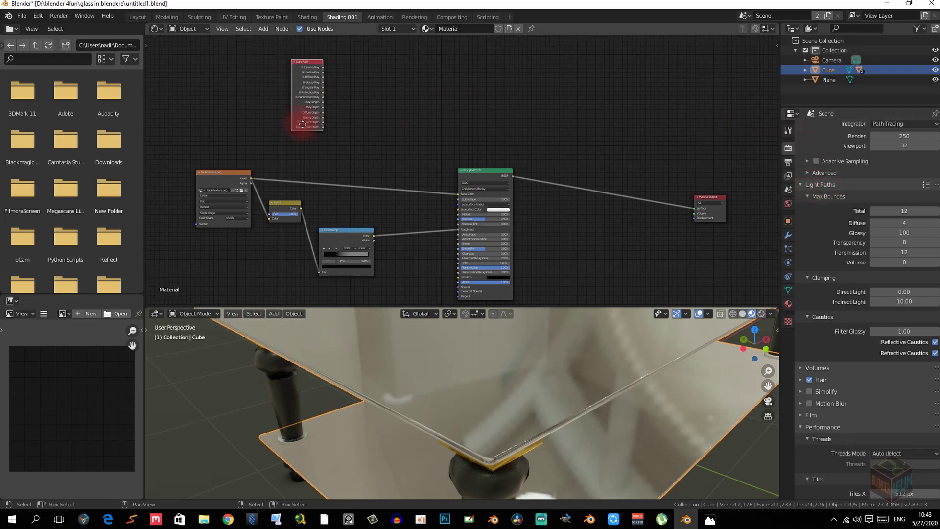
# Add a Math node beside the Light Path node in the glass material.
pyautogui.scroll(5, 322, 144)
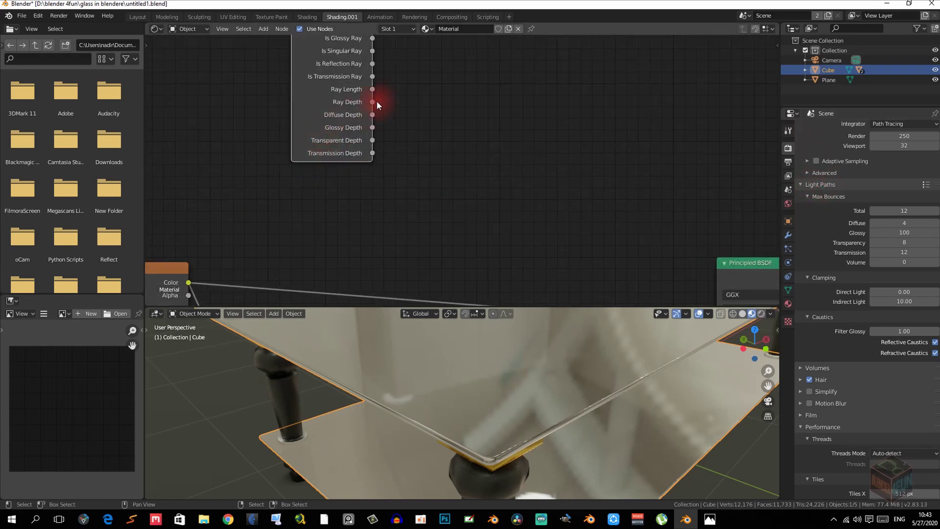
pyautogui.moveTo(377, 100); pyautogui.dragTo(451, 127)
pyautogui.scroll(-1, 451, 128)
pyautogui.scroll(-2, 539, 127)
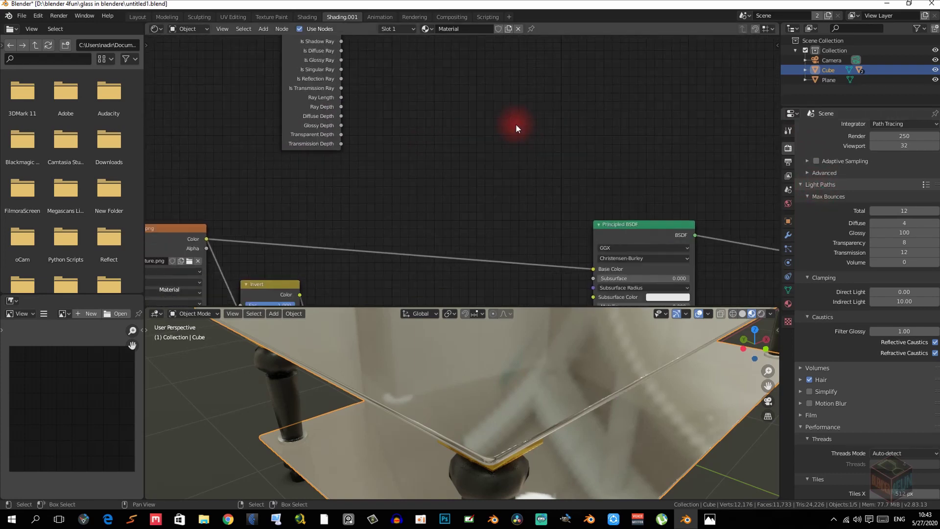
pyautogui.moveTo(393, 116); pyautogui.dragTo(384, 128, button='middle')
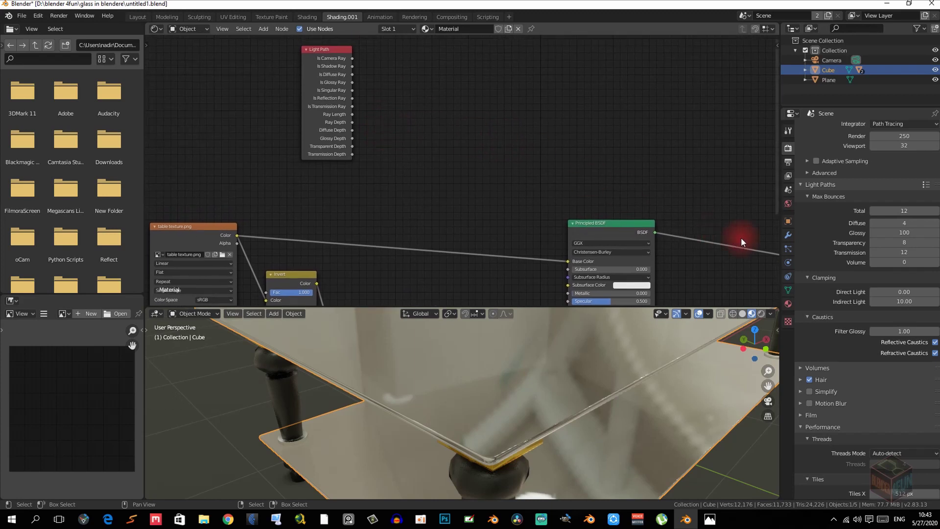
pyautogui.scroll(-2, 422, 151)
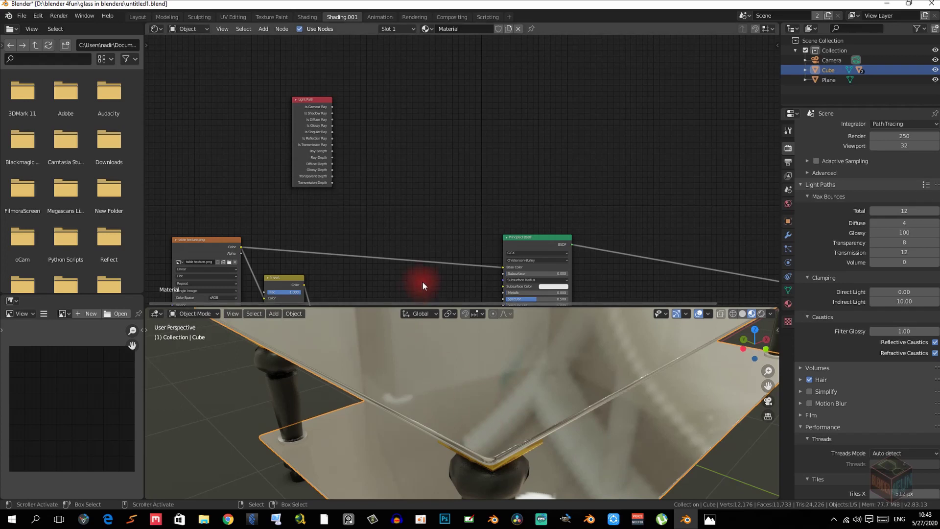
pyautogui.scroll(3, 394, 186)
pyautogui.moveTo(384, 160); pyautogui.dragTo(413, 169, button='middle')
pyautogui.hotkey('shift', 'a')
pyautogui.moveTo(411, 191)
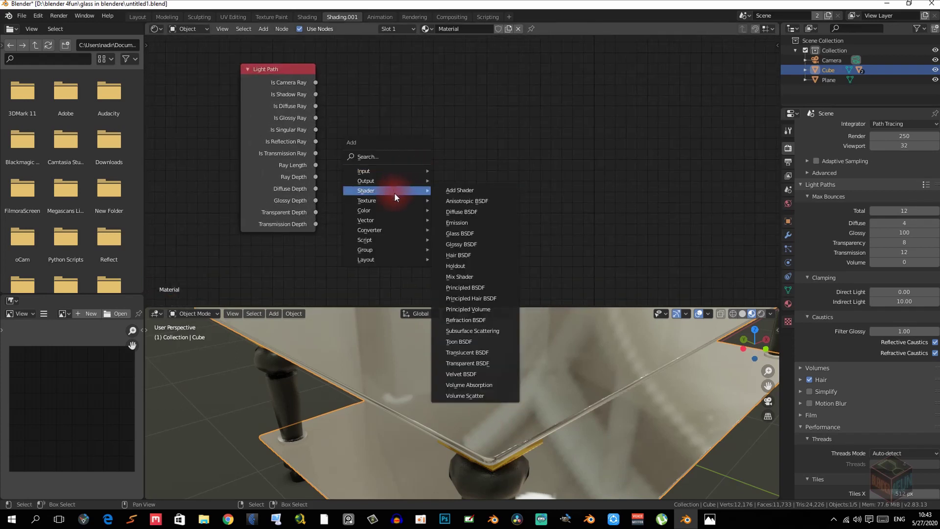
pyautogui.moveTo(382, 230)
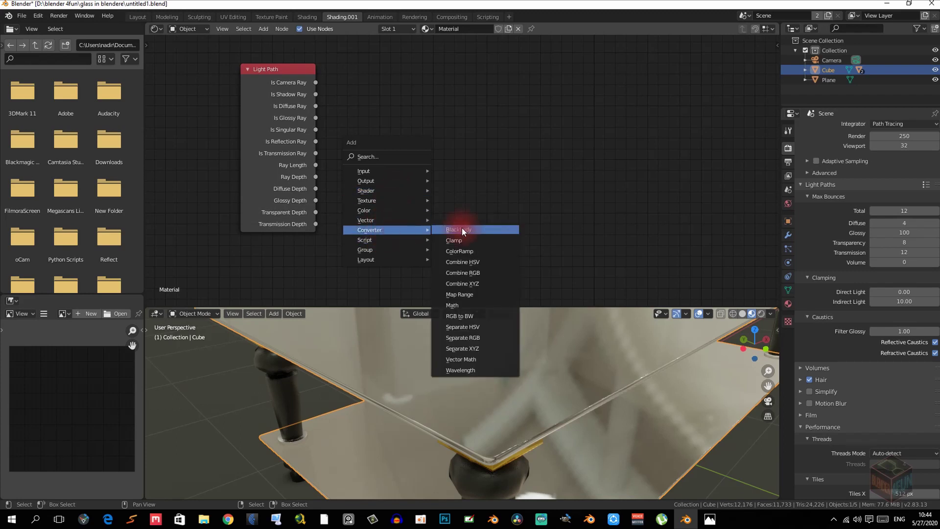
pyautogui.click(478, 305)
pyautogui.click(452, 150)
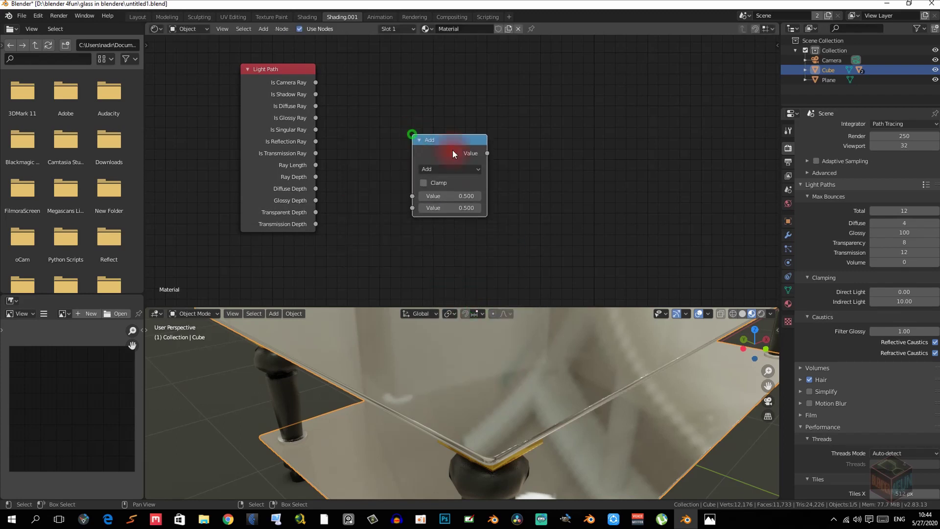
# Change the Math node's operation to Greater Than and set its threshold to 1.
pyautogui.scroll(2, 454, 162)
pyautogui.click(456, 172)
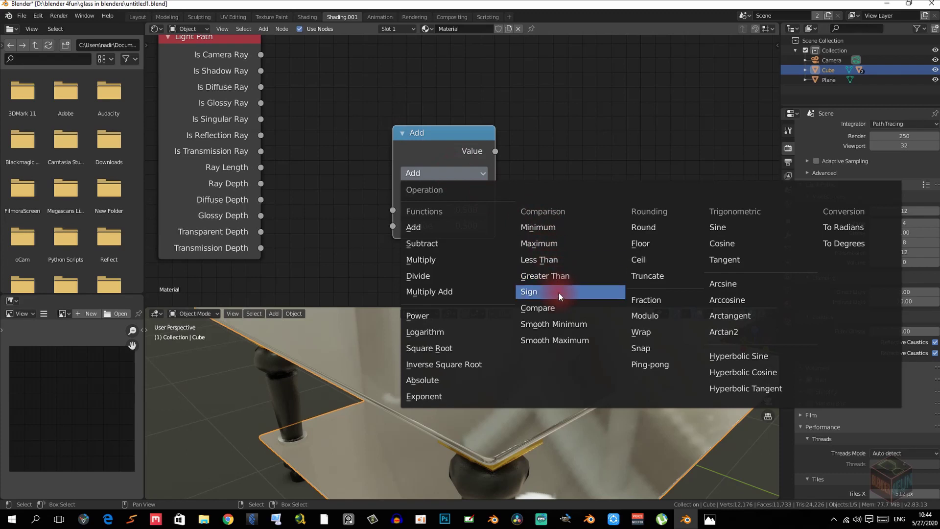
pyautogui.click(568, 276)
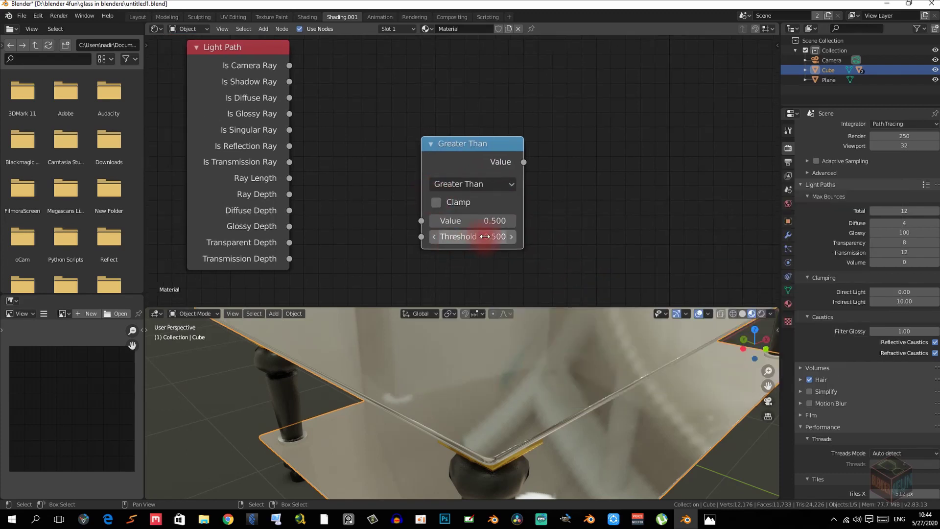
pyautogui.click(486, 236)
pyautogui.write('1')
pyautogui.press('Return')
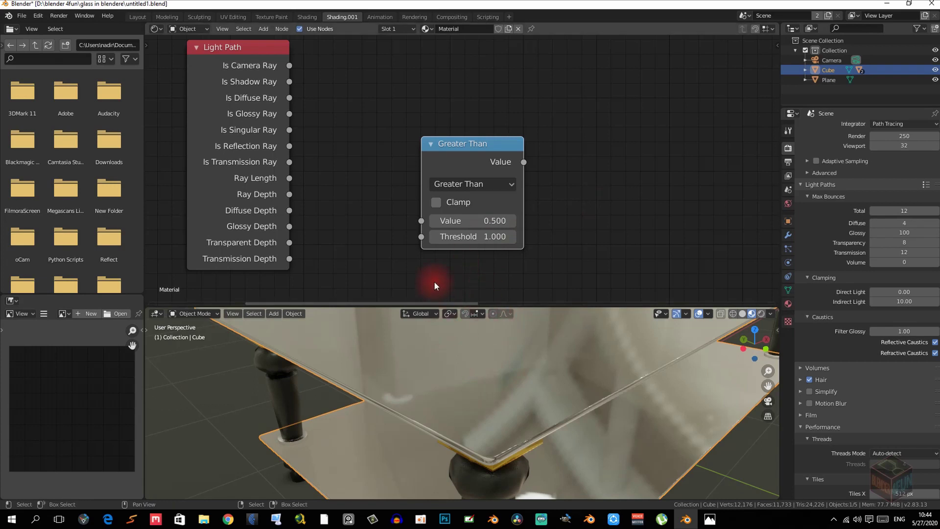
# Connect the Light Path node's Ray Depth output to the Greater Than node's Value input.
pyautogui.scroll(-1, 421, 225)
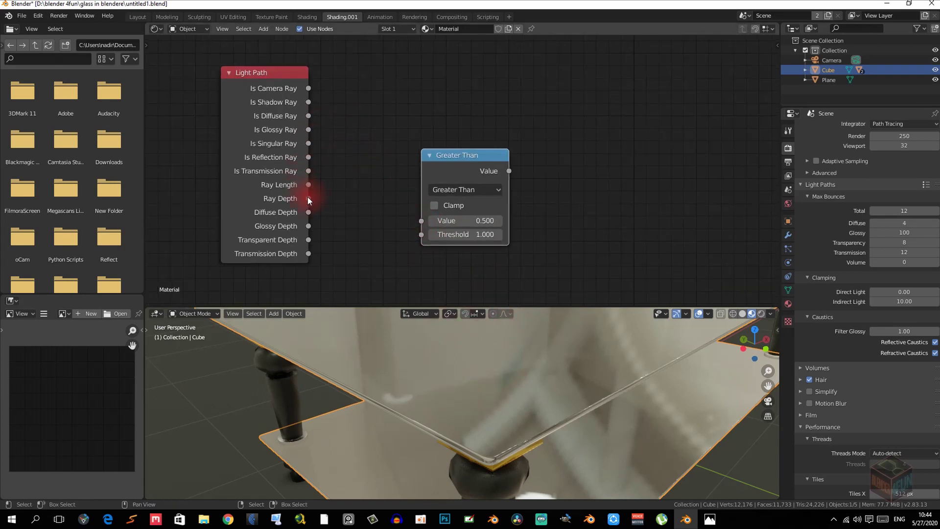
pyautogui.moveTo(308, 198); pyautogui.dragTo(331, 193)
pyautogui.moveTo(386, 202); pyautogui.dragTo(422, 221)
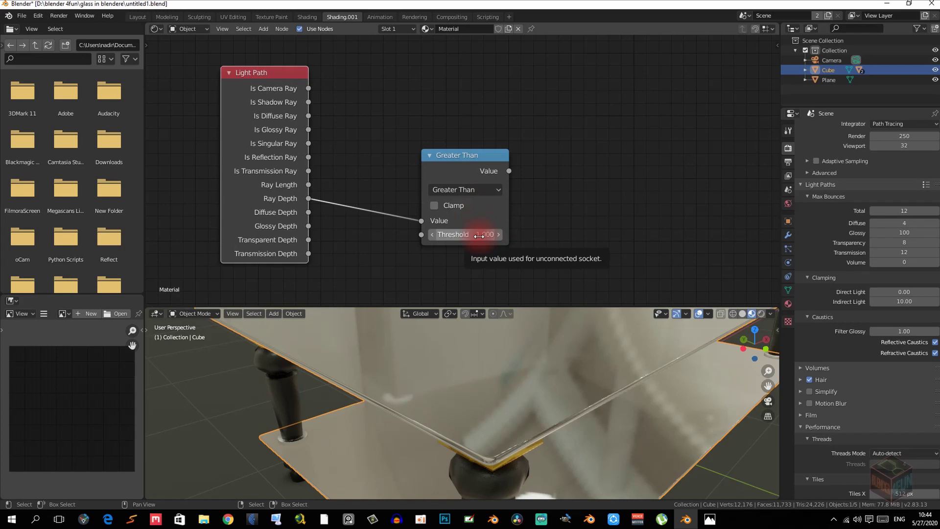
# Move the Greater Than node away from the Light Path node and place it just above the Principled BSDF.
pyautogui.scroll(-3, 498, 196)
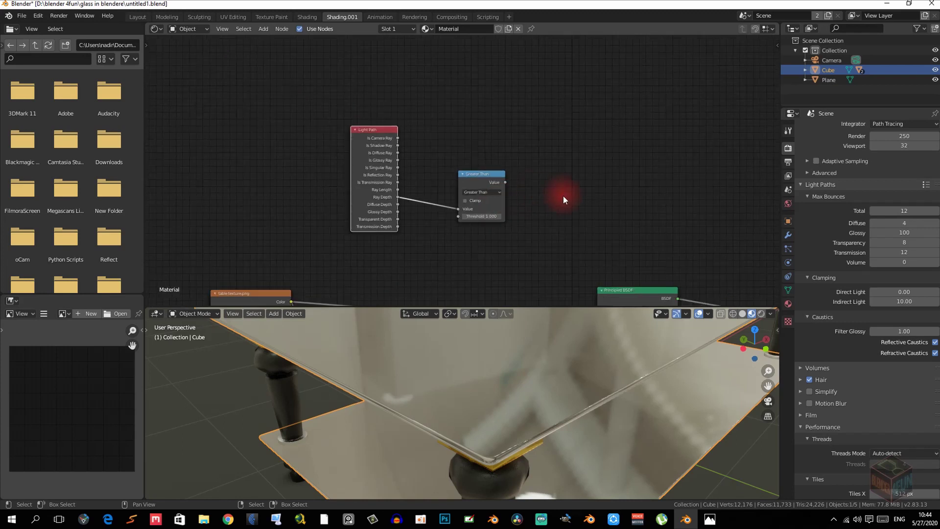
pyautogui.moveTo(563, 199); pyautogui.dragTo(373, 138, button='middle')
pyautogui.moveTo(324, 100); pyautogui.dragTo(460, 176)
pyautogui.scroll(2, 431, 141)
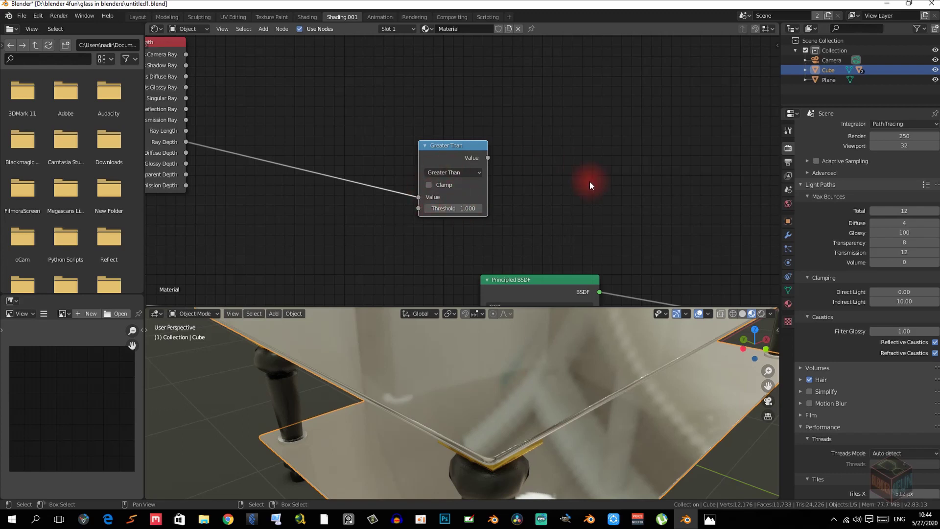
pyautogui.scroll(-3, 463, 155)
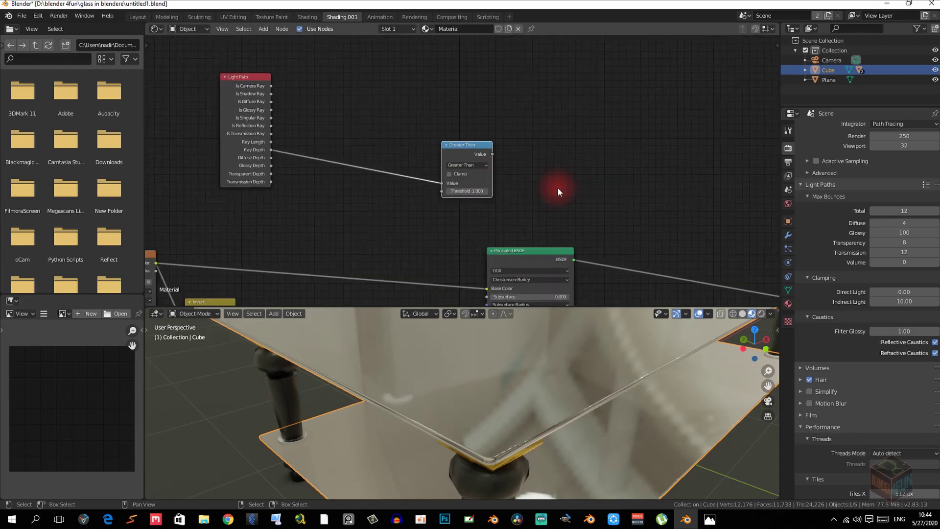
pyautogui.moveTo(464, 111); pyautogui.dragTo(463, 137, button='middle')
pyautogui.moveTo(420, 118); pyautogui.dragTo(489, 138)
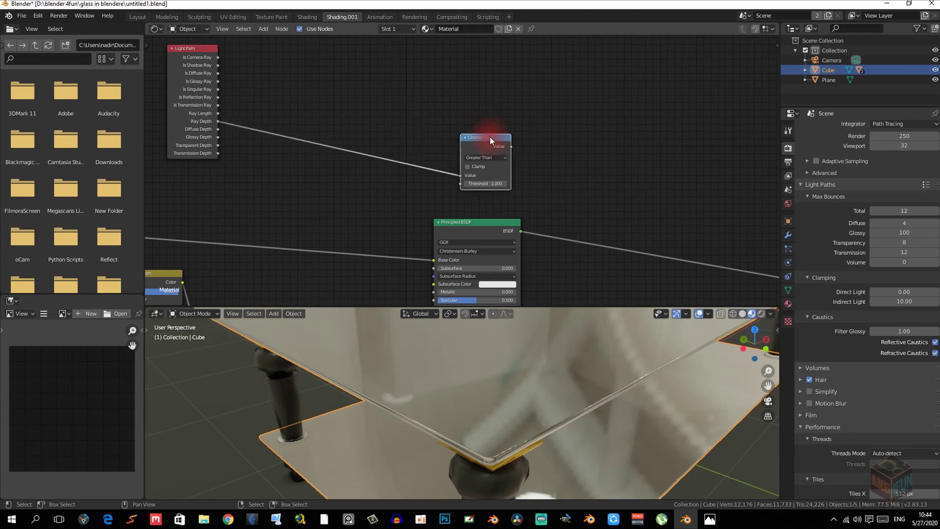
# Add a Transparent BSDF shader node beside the lower part of the Principled BSDF.
pyautogui.scroll(2, 470, 131)
pyautogui.scroll(-1, 502, 140)
pyautogui.moveTo(537, 184); pyautogui.dragTo(508, 145, button='middle')
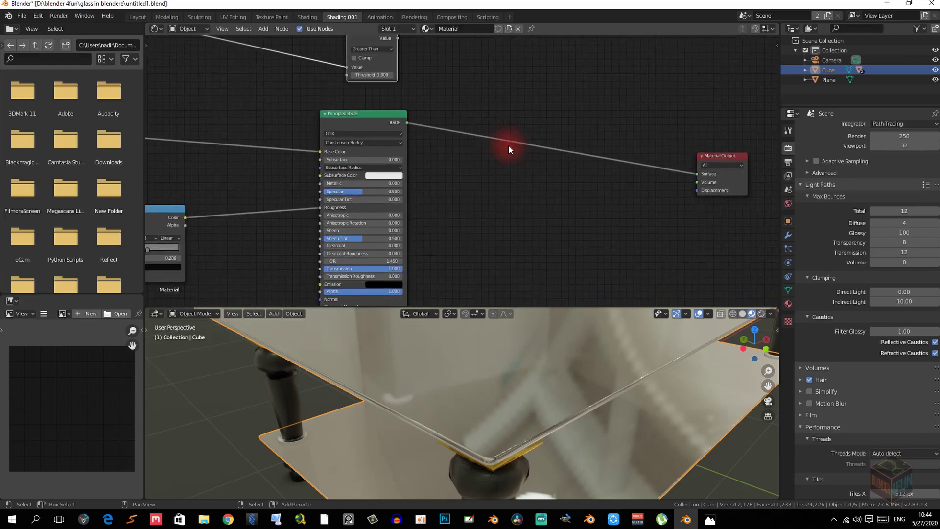
pyautogui.hotkey('shift', 'a')
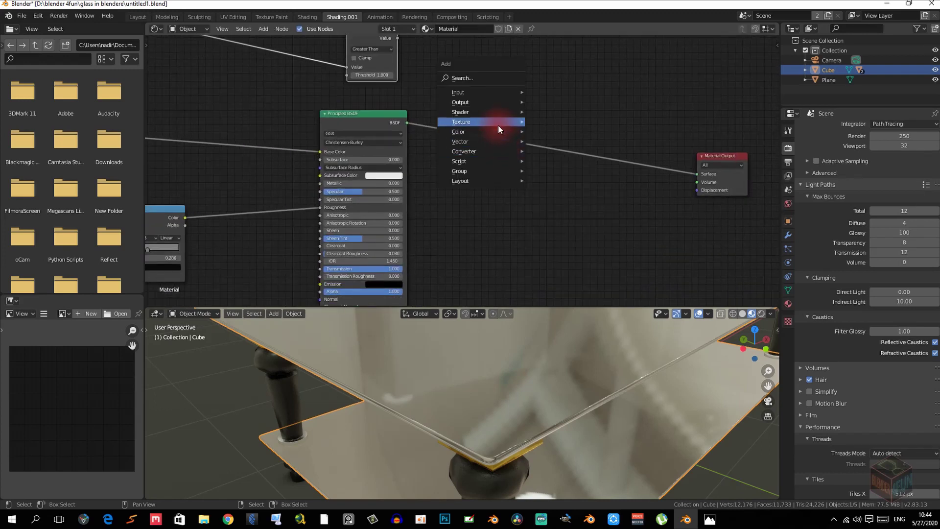
pyautogui.moveTo(502, 113)
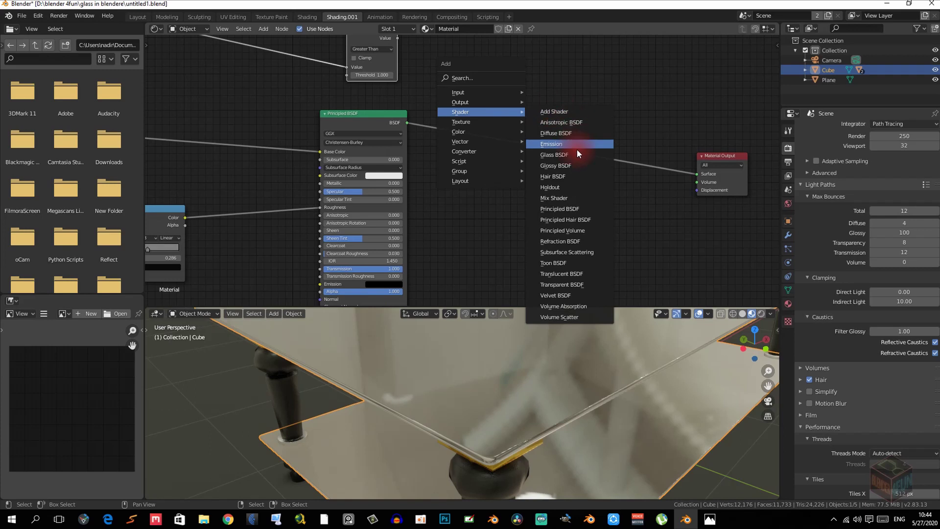
pyautogui.click(571, 285)
pyautogui.click(470, 265)
pyautogui.moveTo(470, 265); pyautogui.dragTo(441, 176, button='middle')
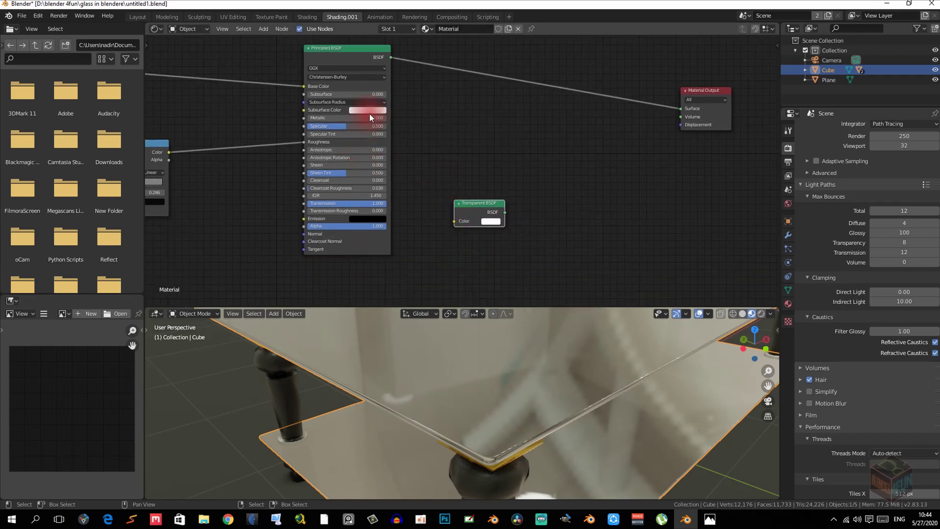
# Combine the Principled BSDF and Transparent BSDF through a Mix Shader feeding the Material Output, and space the Mix Shader and Transparent nodes apart.
pyautogui.keyDown('ctrl'); pyautogui.keyDown('shift'); pyautogui.moveTo(363, 99); pyautogui.dragTo(462, 208, button='right'); pyautogui.keyUp('shift'); pyautogui.keyUp('ctrl')
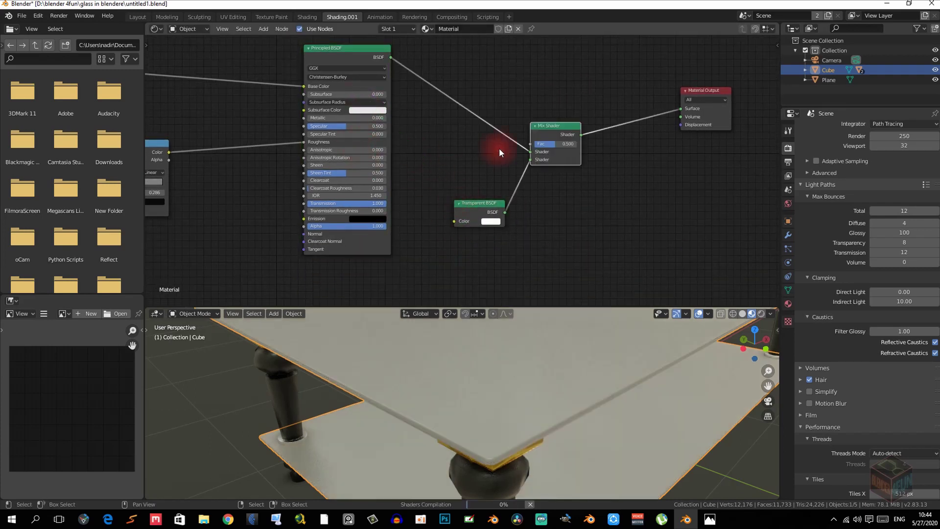
pyautogui.moveTo(545, 132); pyautogui.dragTo(525, 87)
pyautogui.moveTo(479, 210); pyautogui.dragTo(440, 211)
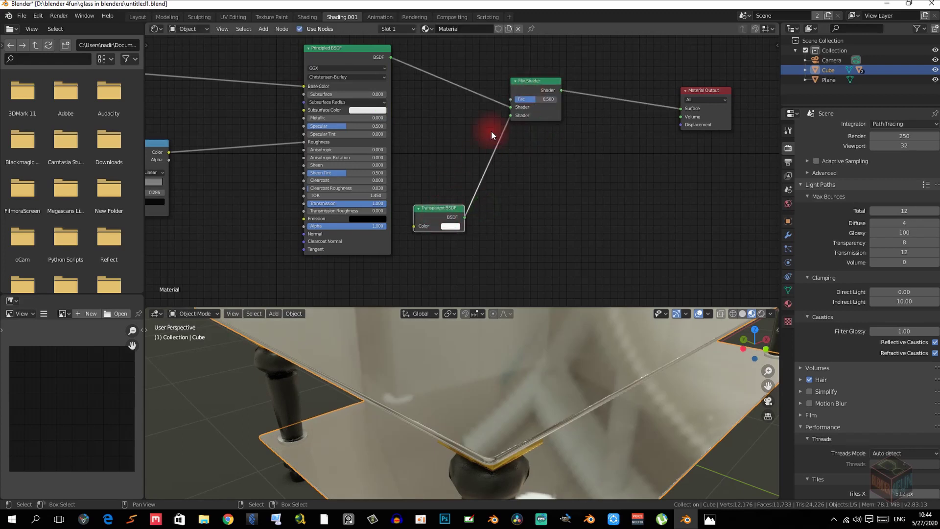
# Connect the Greater Than node's Value output to the Mix Shader's Fac input.
pyautogui.scroll(2, 492, 130)
pyautogui.moveTo(491, 130); pyautogui.dragTo(403, 138, button='middle')
pyautogui.scroll(1, 346, 88)
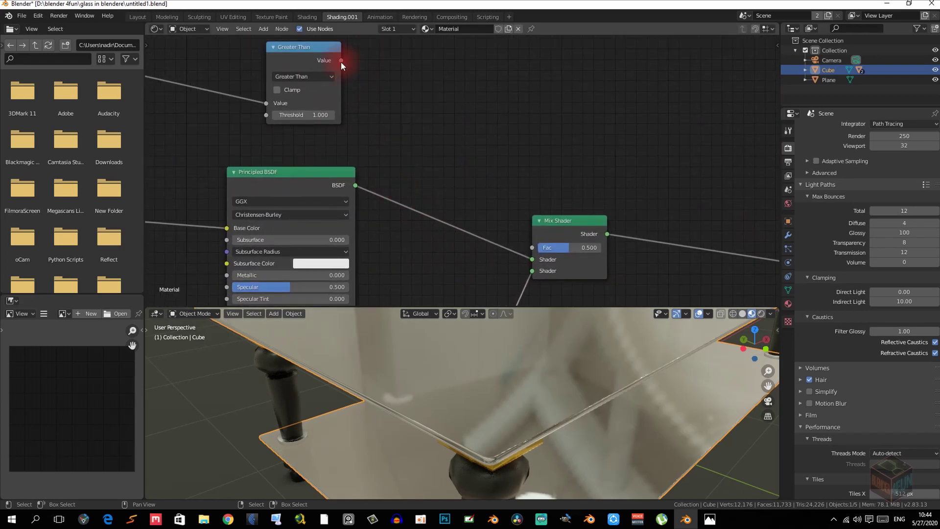
pyautogui.moveTo(341, 61); pyautogui.dragTo(533, 247)
pyautogui.scroll(-1, 483, 184)
pyautogui.moveTo(483, 184); pyautogui.dragTo(495, 162, button='middle')
pyautogui.scroll(1, 487, 127)
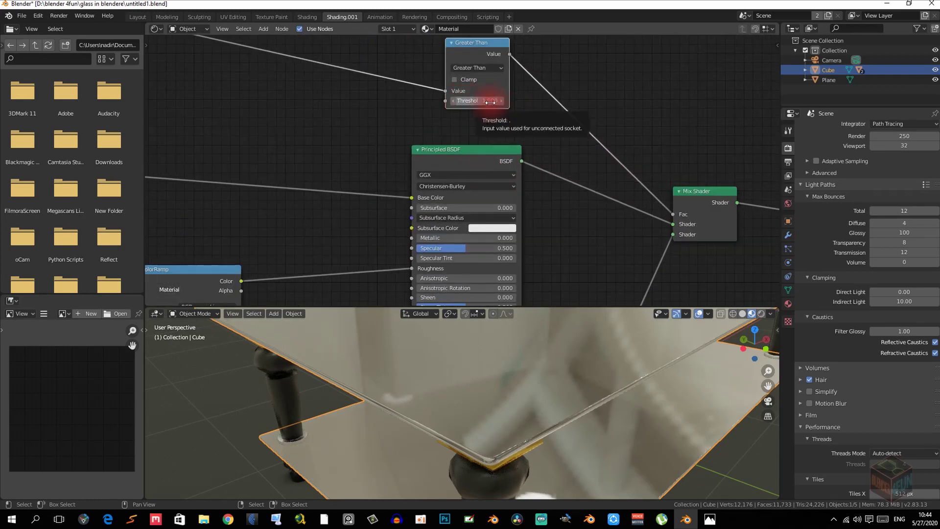
# Tidy the node layout by shifting the Principled BSDF slightly and moving the Transparent BSDF closer to the Mix Shader.
pyautogui.moveTo(474, 154); pyautogui.dragTo(468, 158)
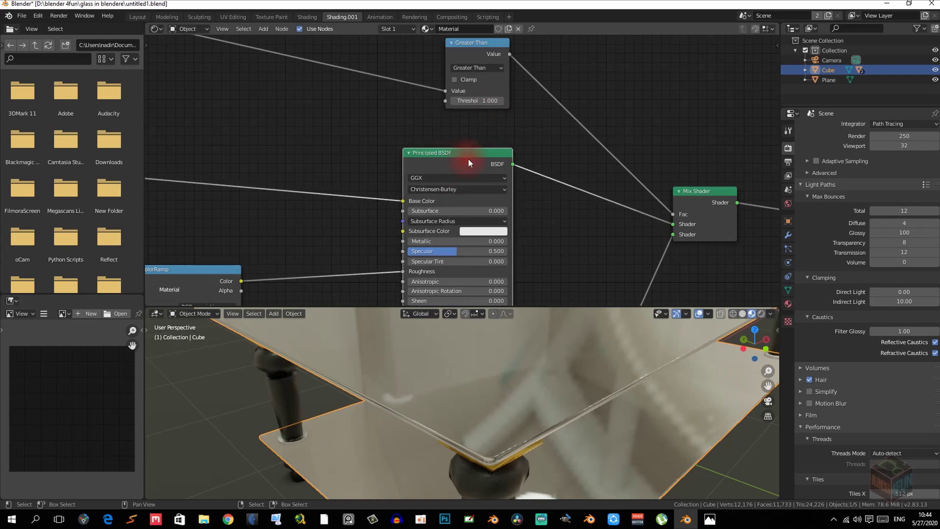
pyautogui.scroll(-2, 481, 121)
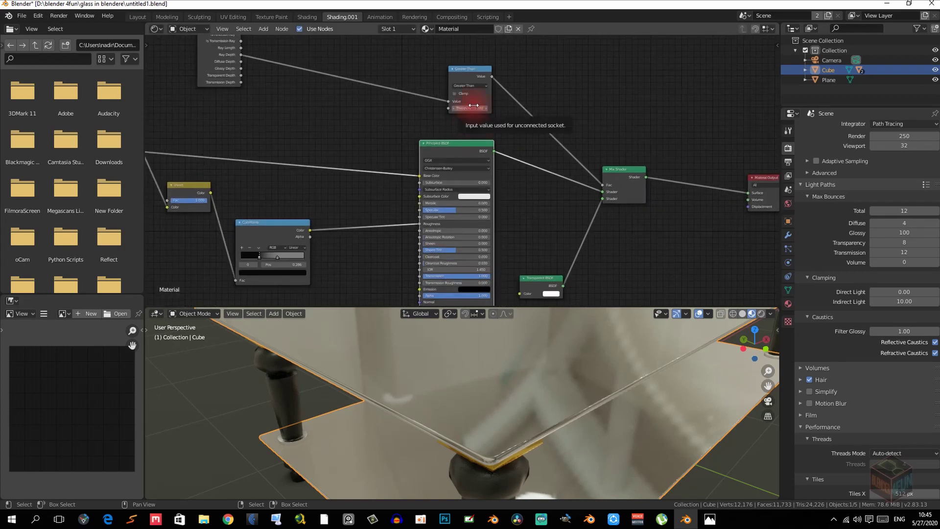
pyautogui.moveTo(530, 292); pyautogui.dragTo(549, 265)
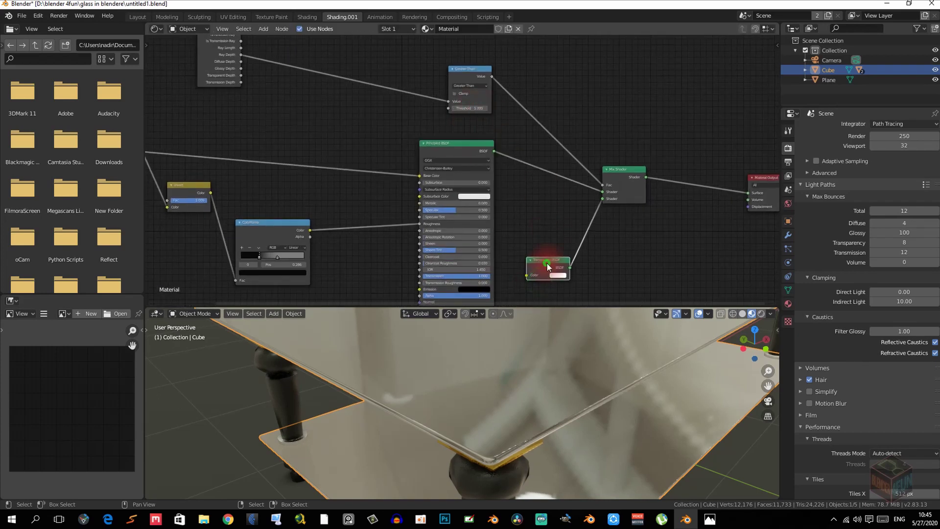
pyautogui.scroll(-2, 484, 174)
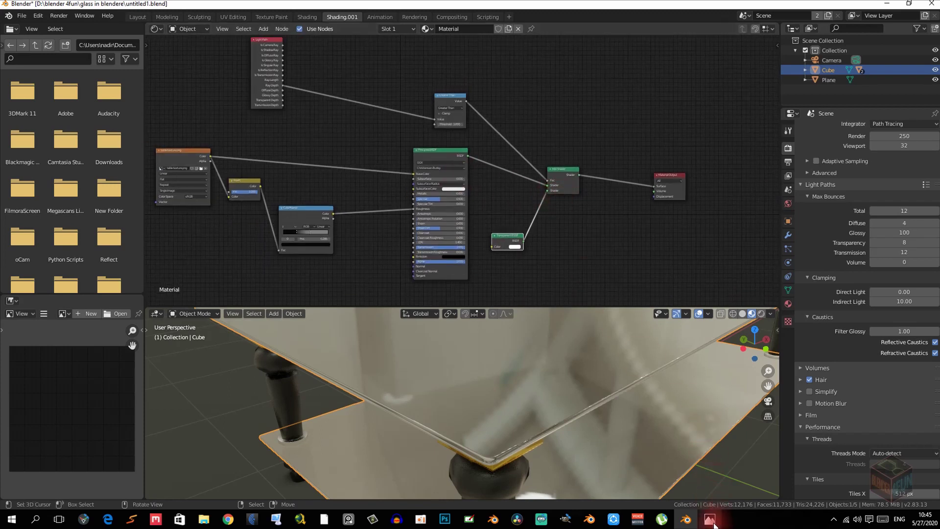
# Switch to Photos to compare renders 04.png and 05.png with the node setup, and return to Blender.
pyautogui.moveTo(715, 523)
pyautogui.click(676, 485)
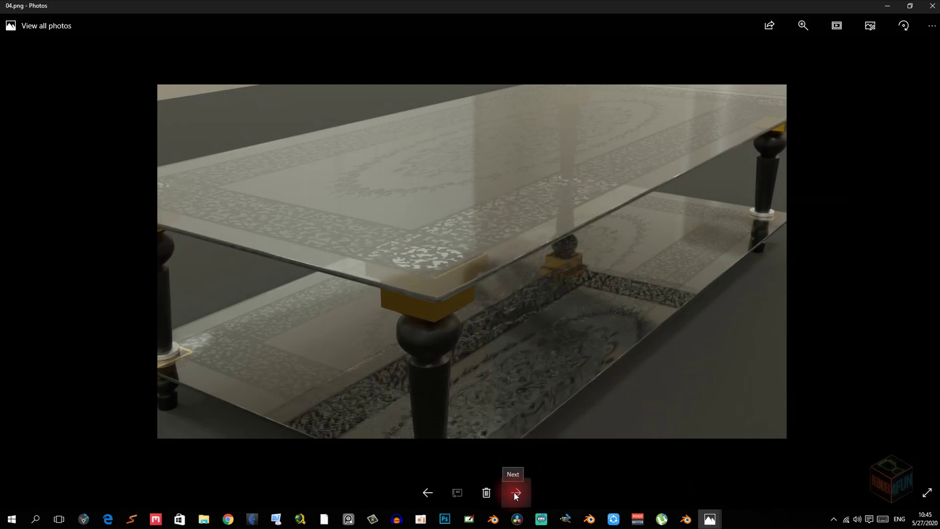
pyautogui.click(514, 494)
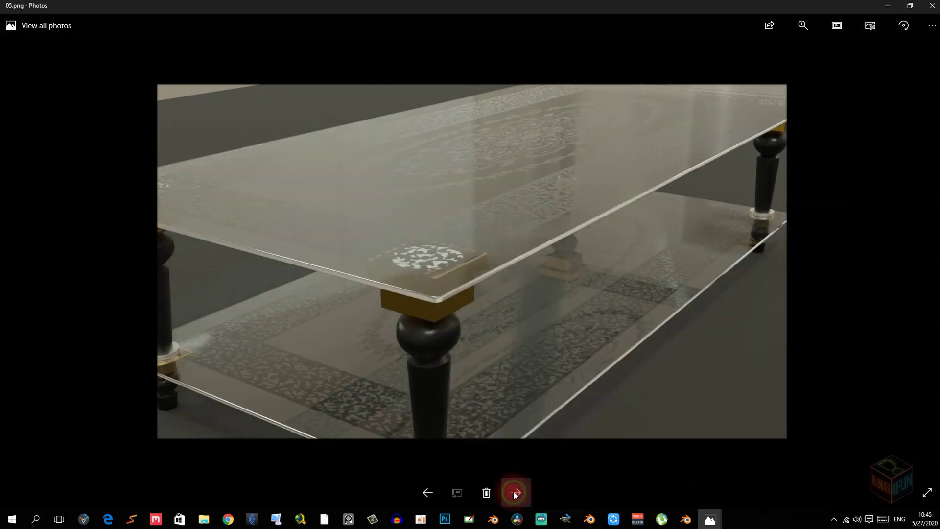
pyautogui.scroll(1, 433, 309)
pyautogui.click(686, 519)
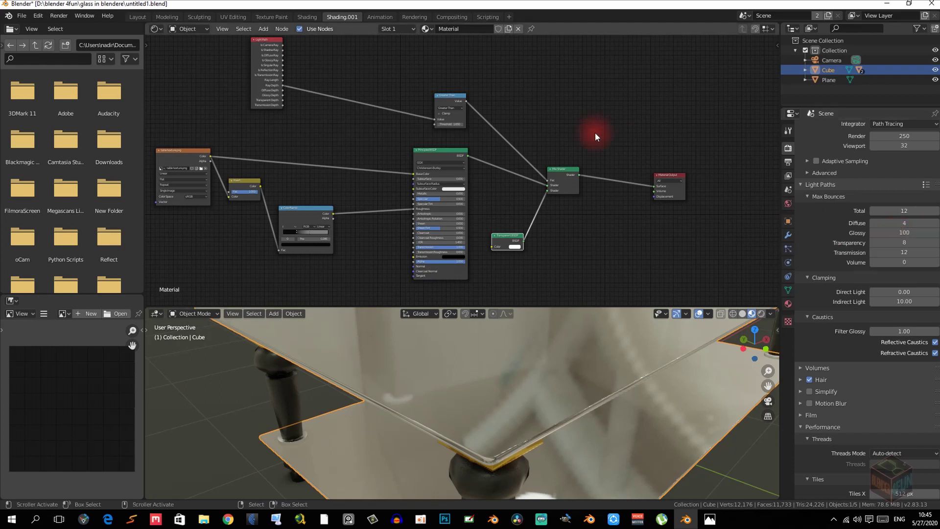
pyautogui.scroll(5, 412, 138)
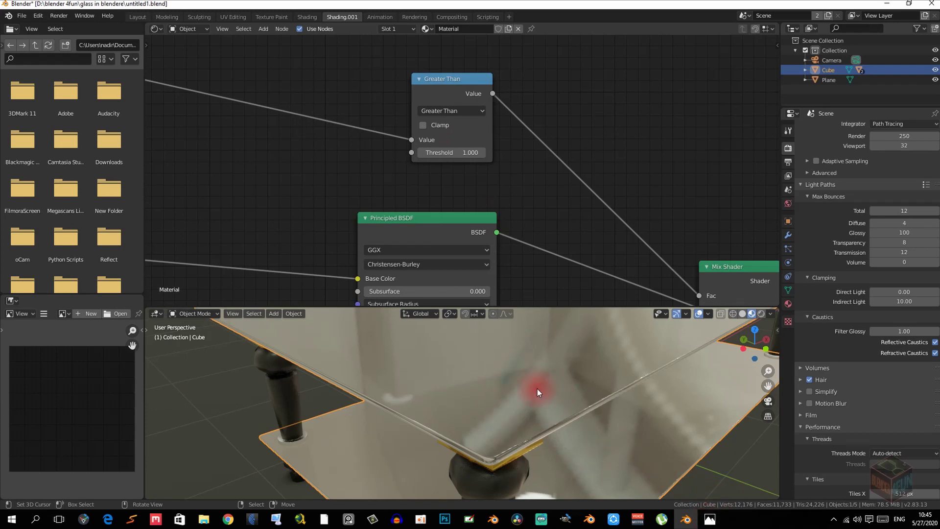
pyautogui.moveTo(710, 519)
pyautogui.click(681, 476)
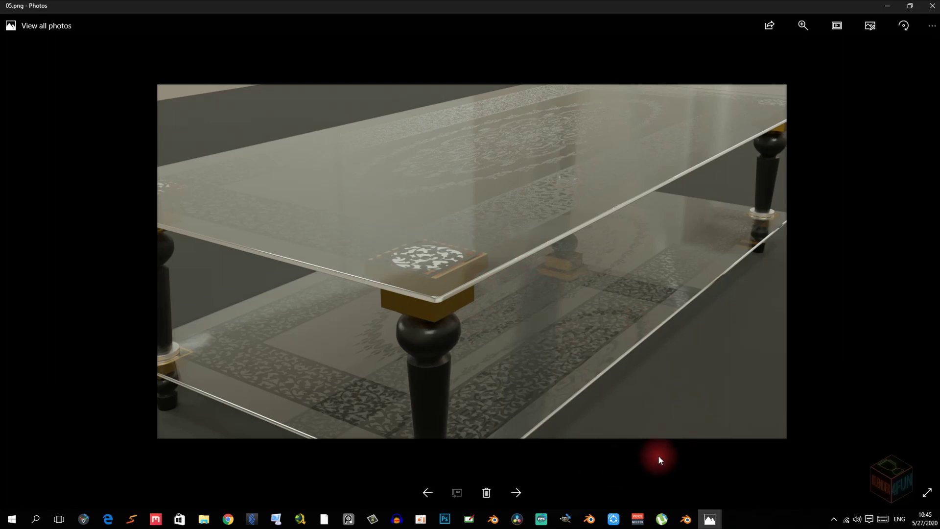
pyautogui.click(686, 518)
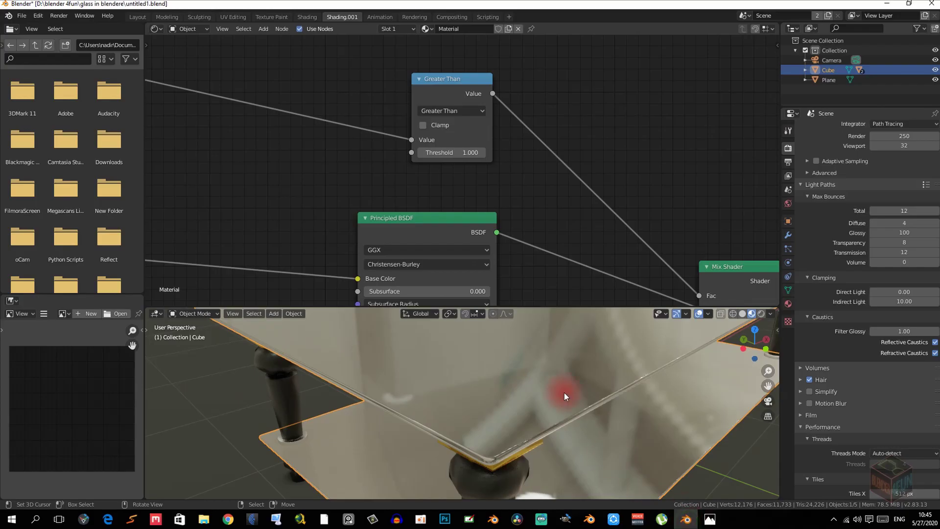
# Set the Greater Than node's threshold to 10.
pyautogui.moveTo(457, 159); pyautogui.dragTo(454, 184, button='middle')
pyautogui.click(455, 182)
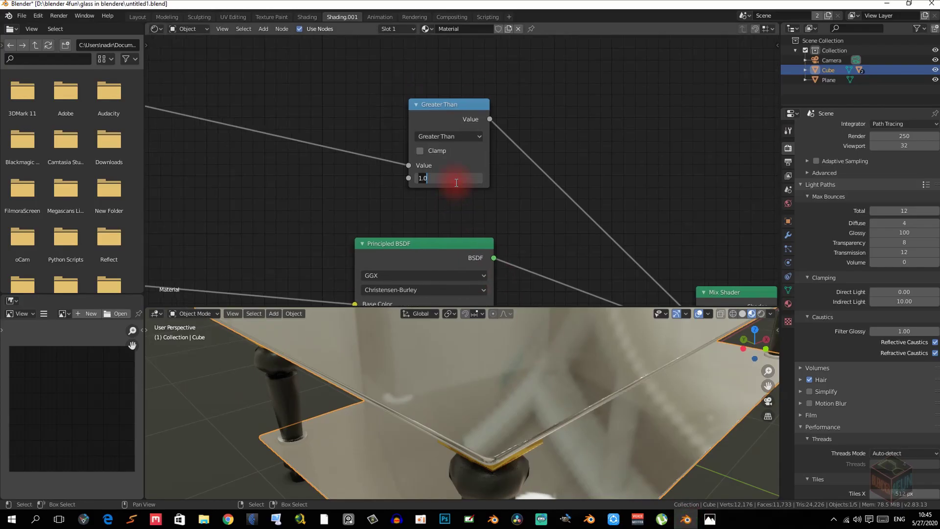
pyautogui.write('10')
pyautogui.press('Return')
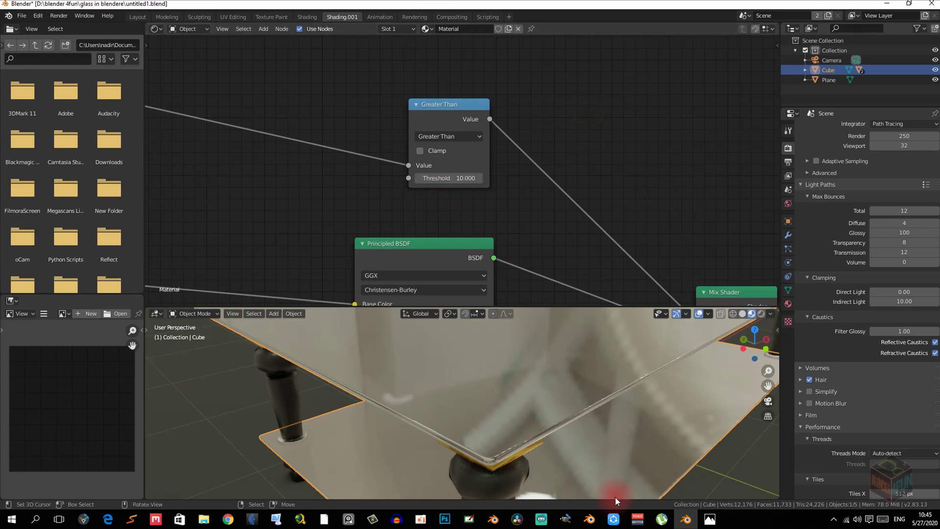
# Switch to Photos, view render 06.png following 05.png, and return to Blender.
pyautogui.click(711, 519)
pyautogui.click(692, 470)
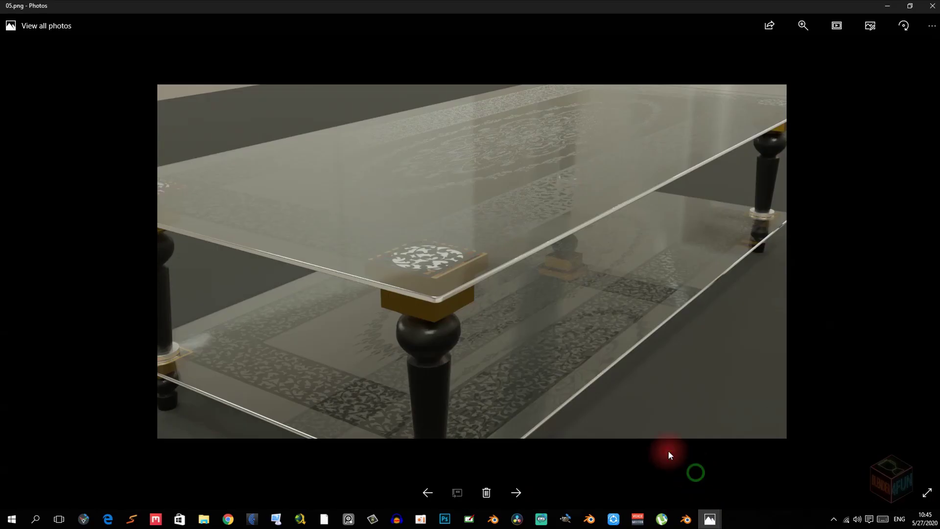
pyautogui.click(516, 491)
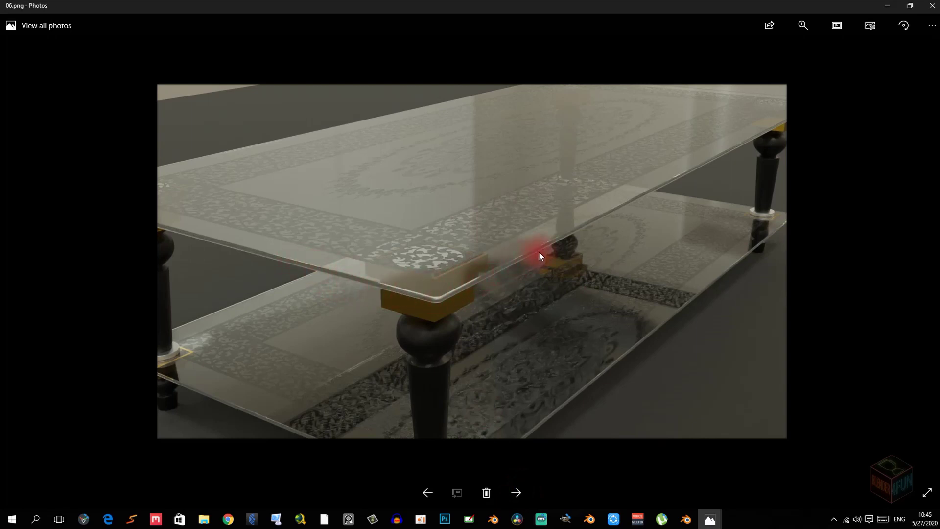
pyautogui.click(685, 515)
# Set the Greater Than node's threshold to 20.
pyautogui.click(453, 178)
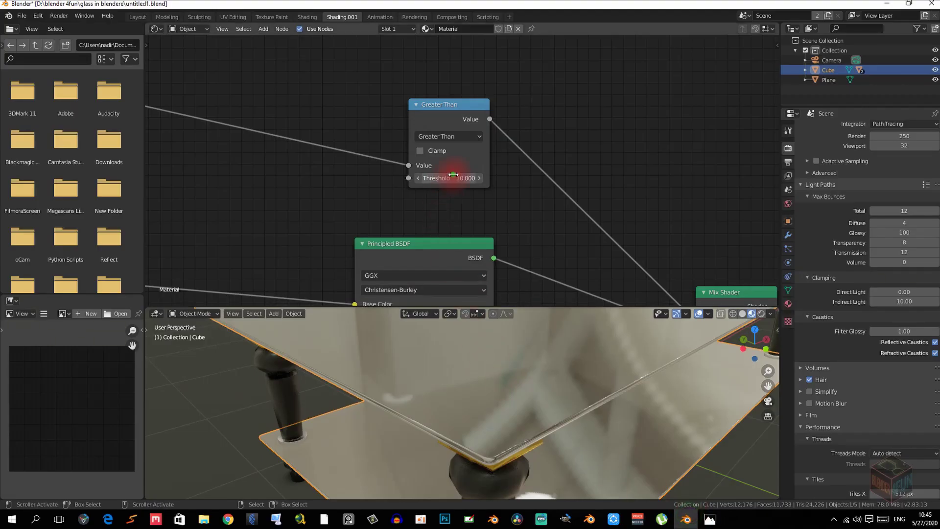
pyautogui.write('20')
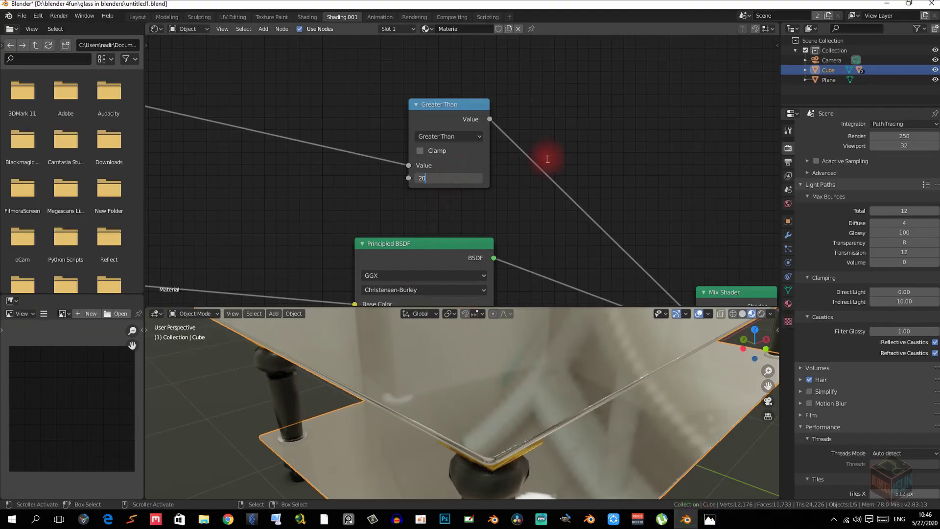
pyautogui.press('Return')
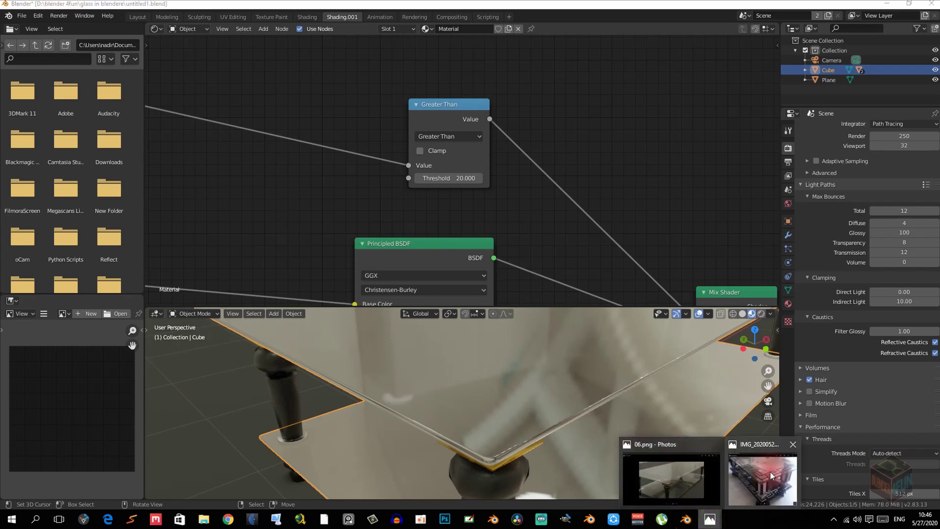
# Switch to Photos, minimize the real table's reference photo, view renders 06.png and 07.png, and return to Blender.
pyautogui.click(708, 519)
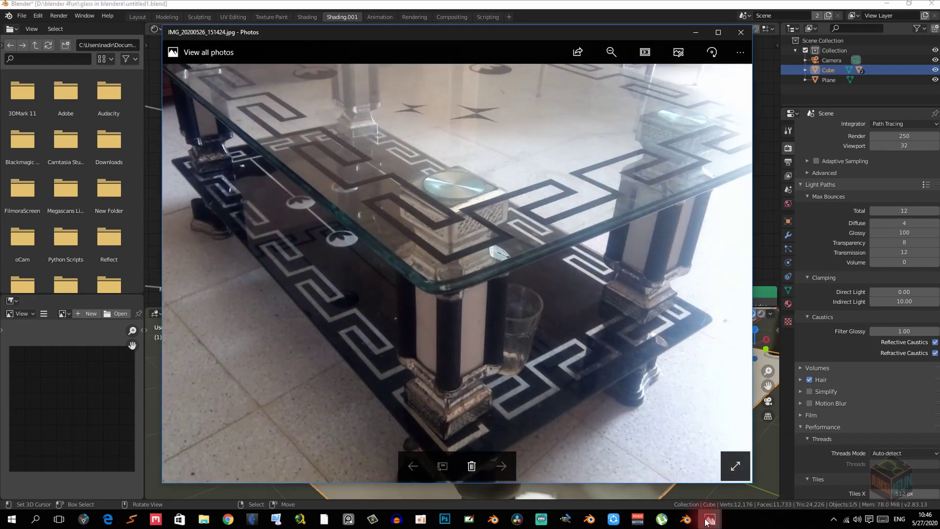
pyautogui.click(695, 33)
pyautogui.moveTo(710, 519)
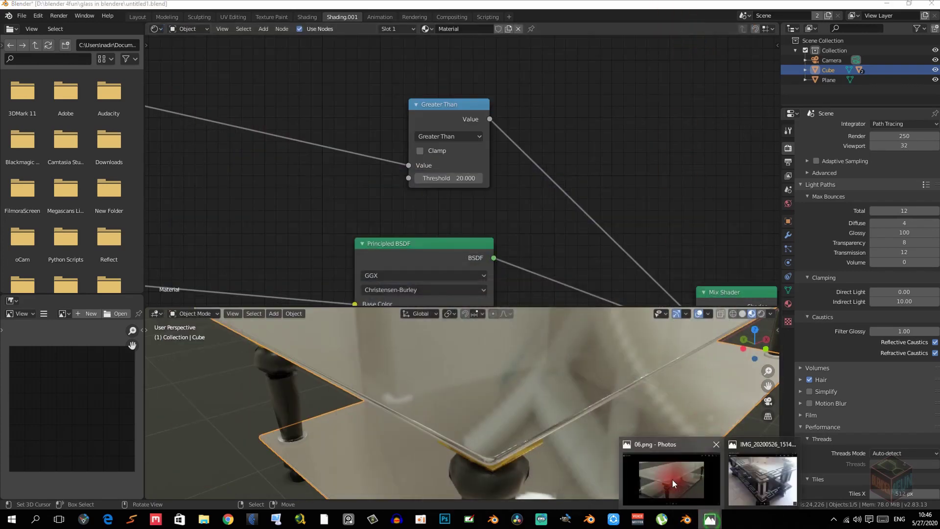
pyautogui.click(671, 479)
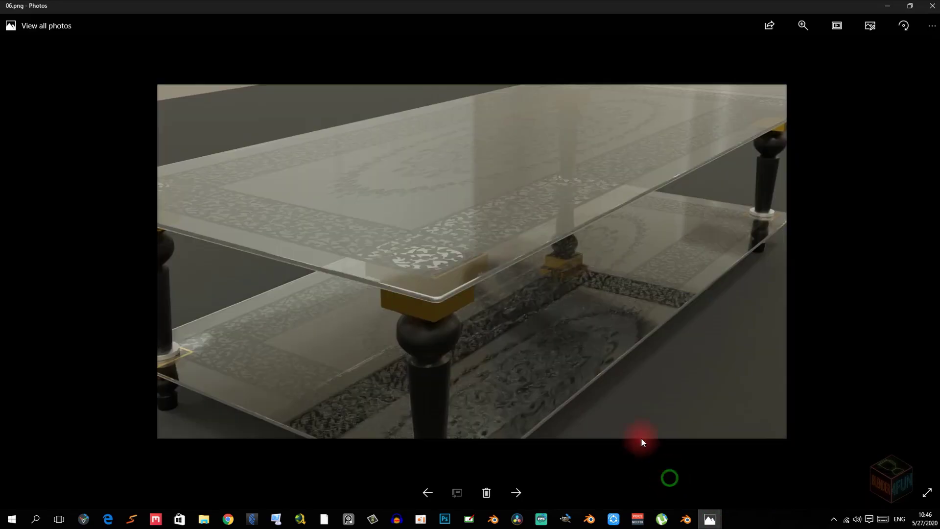
pyautogui.click(521, 492)
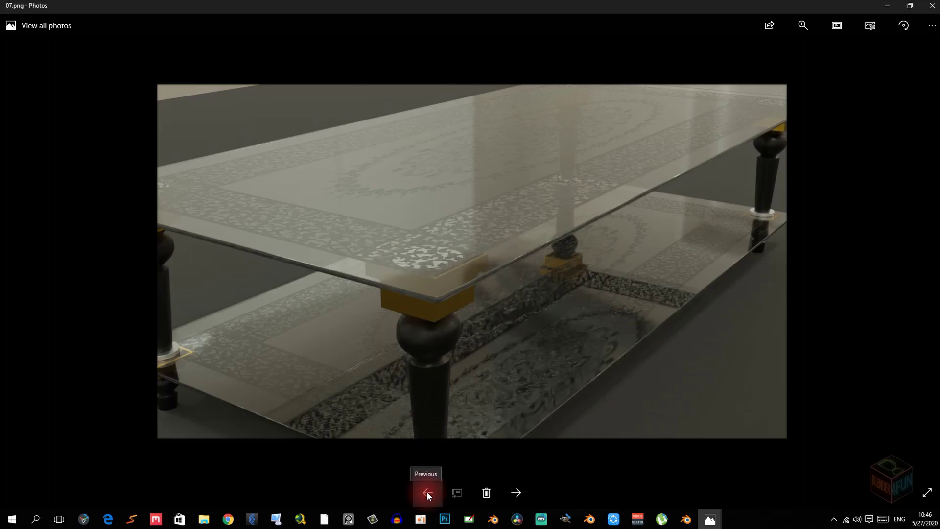
pyautogui.click(683, 520)
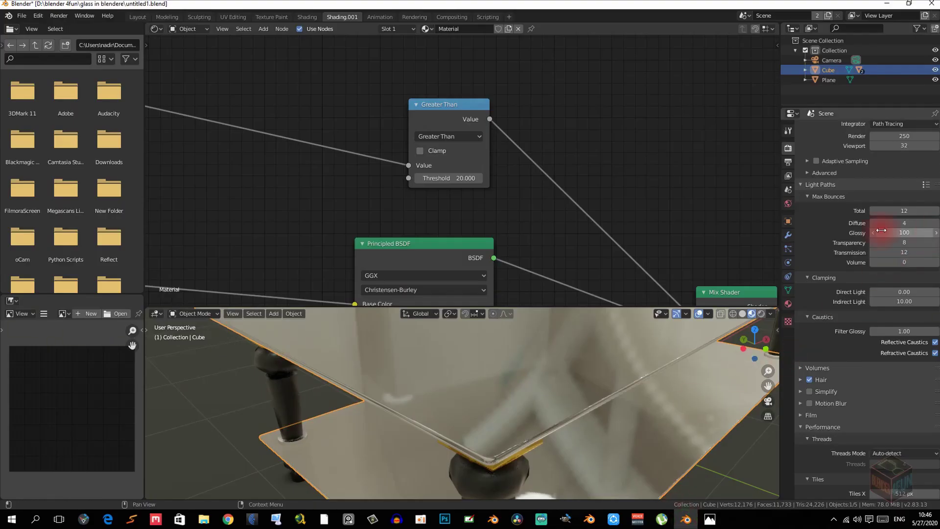
# Switch to Photos, compare the glass in renders 04.png through 07.png, and inspect the table corner in 07.png up close.
pyautogui.moveTo(715, 523)
pyautogui.click(678, 490)
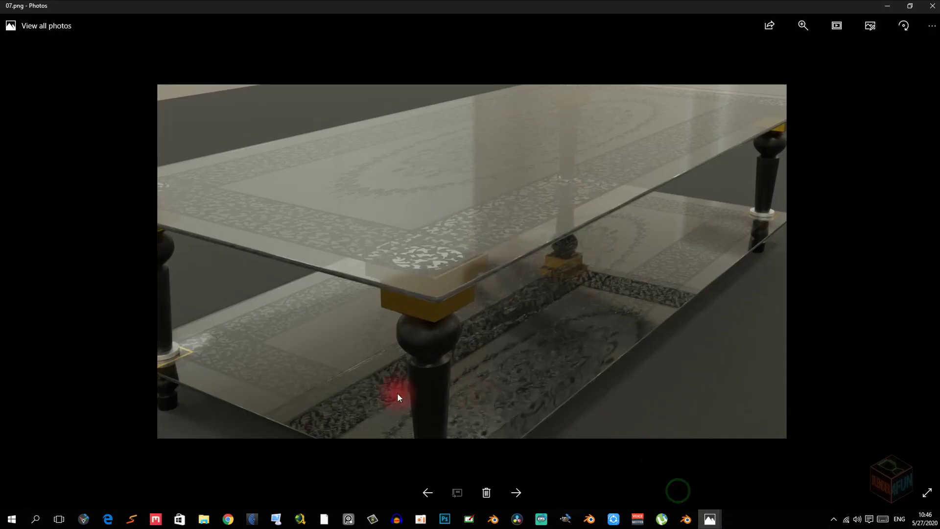
pyautogui.click(431, 491)
pyautogui.click(430, 491)
pyautogui.click(430, 491)
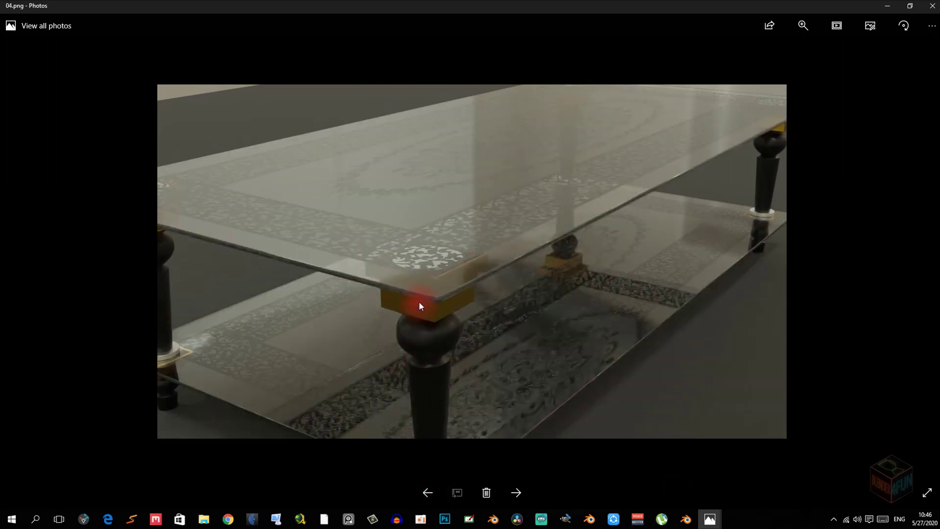
pyautogui.click(516, 492)
pyautogui.click(516, 493)
pyautogui.click(516, 493)
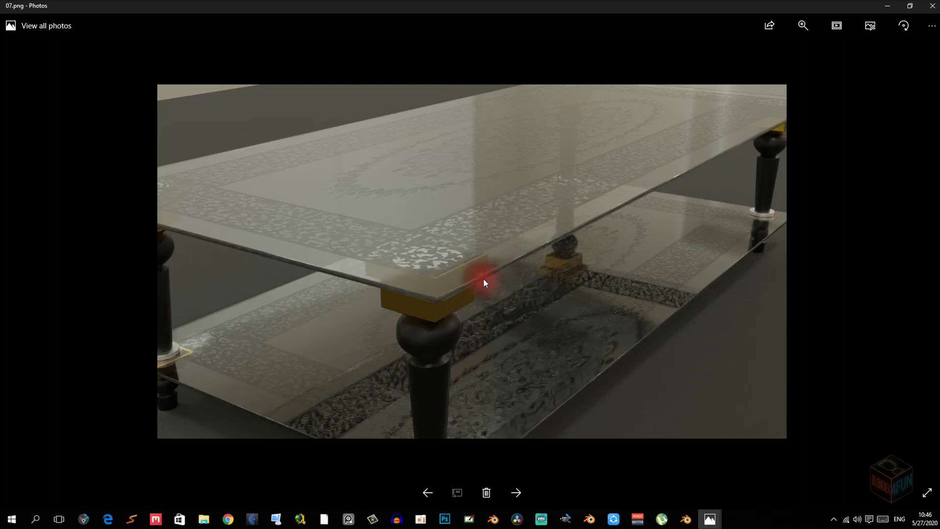
pyautogui.keyDown('ctrl'); pyautogui.scroll(2, 483, 278); pyautogui.keyUp('ctrl')
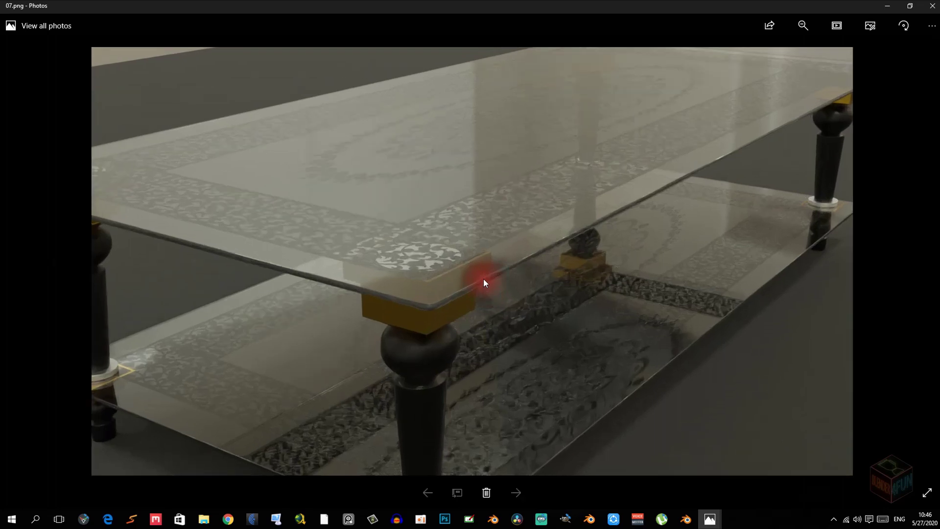
pyautogui.keyDown('ctrl'); pyautogui.scroll(-2, 428, 315); pyautogui.keyUp('ctrl')
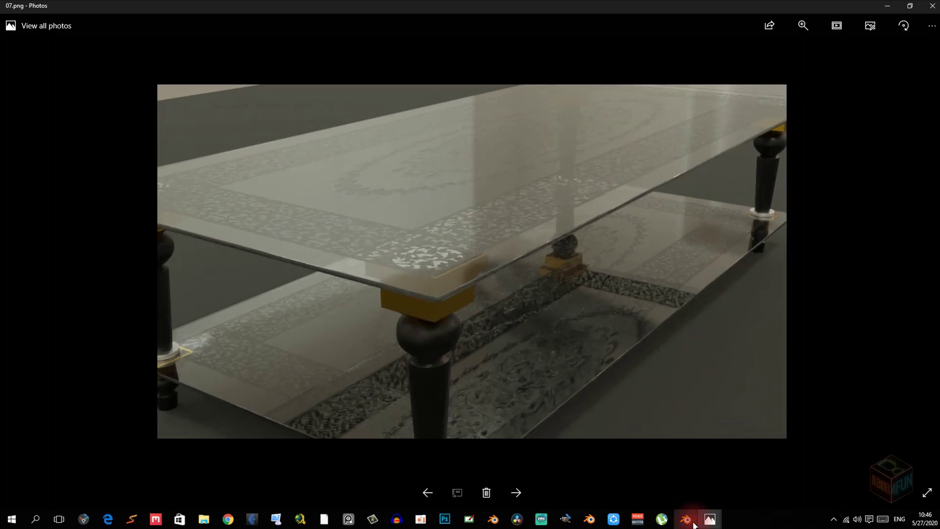
# Switch to Blender, show the table through the camera, and review the glass material's Light Path and Mix Shader node setup.
pyautogui.click(674, 468)
pyautogui.moveTo(492, 329); pyautogui.dragTo(510, 389, button='middle')
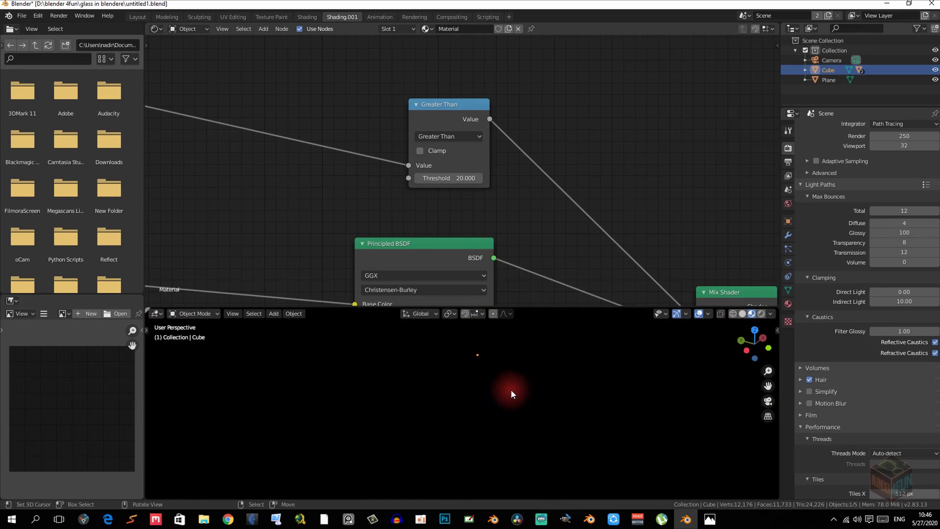
pyautogui.press('KP_0')
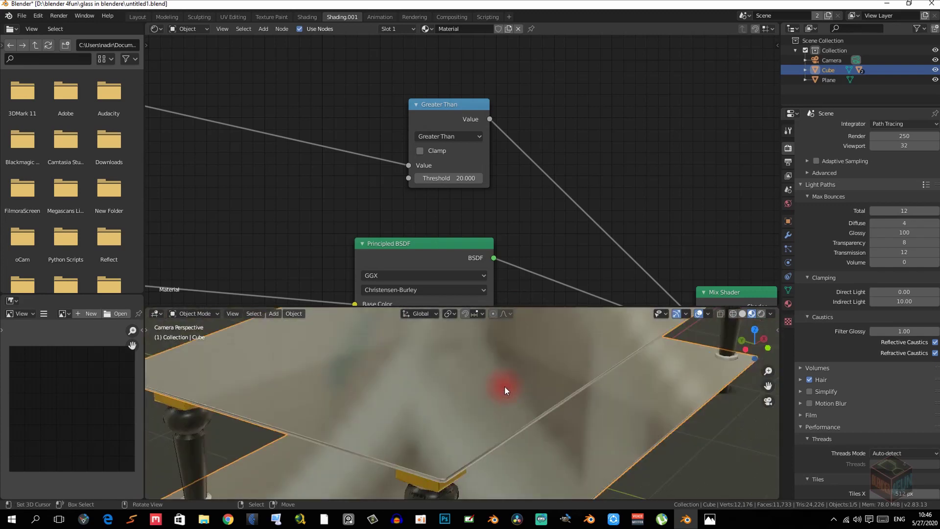
pyautogui.scroll(-2, 467, 210)
pyautogui.scroll(-4, 468, 211)
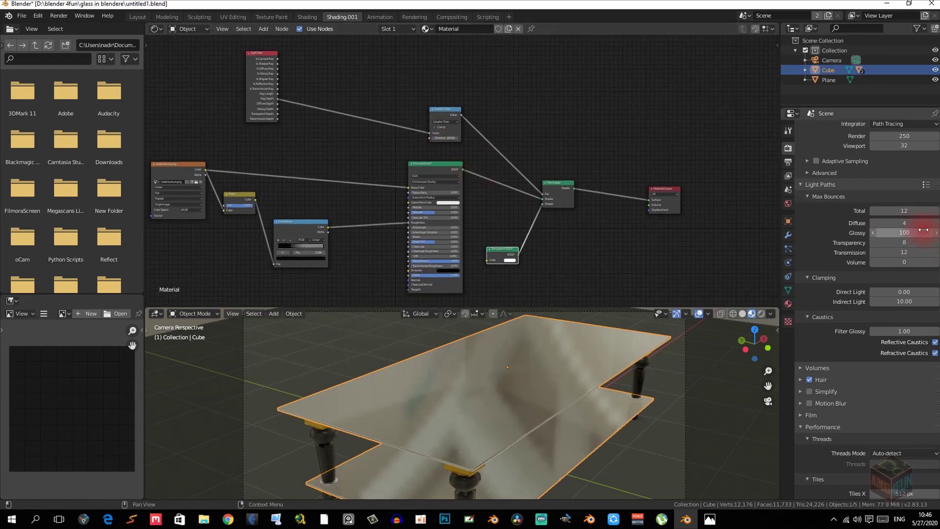
pyautogui.scroll(4, 454, 134)
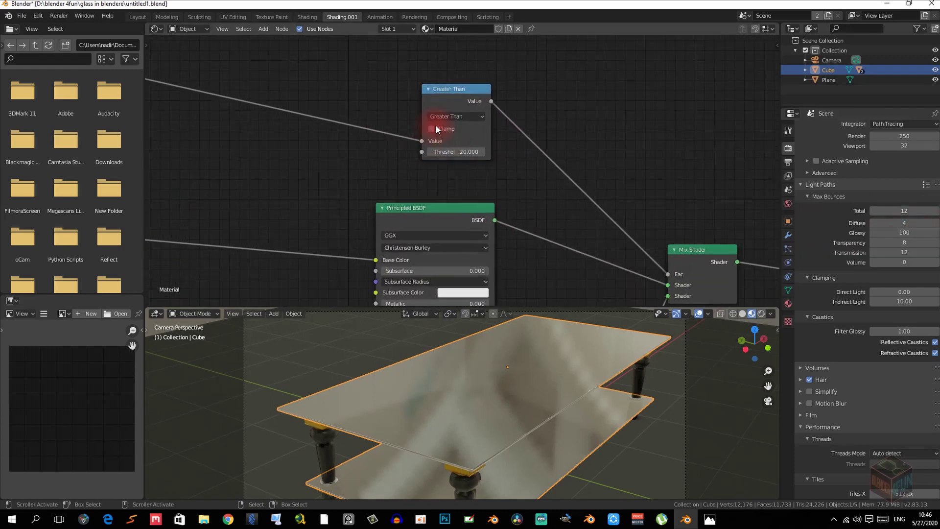
pyautogui.scroll(-3, 467, 166)
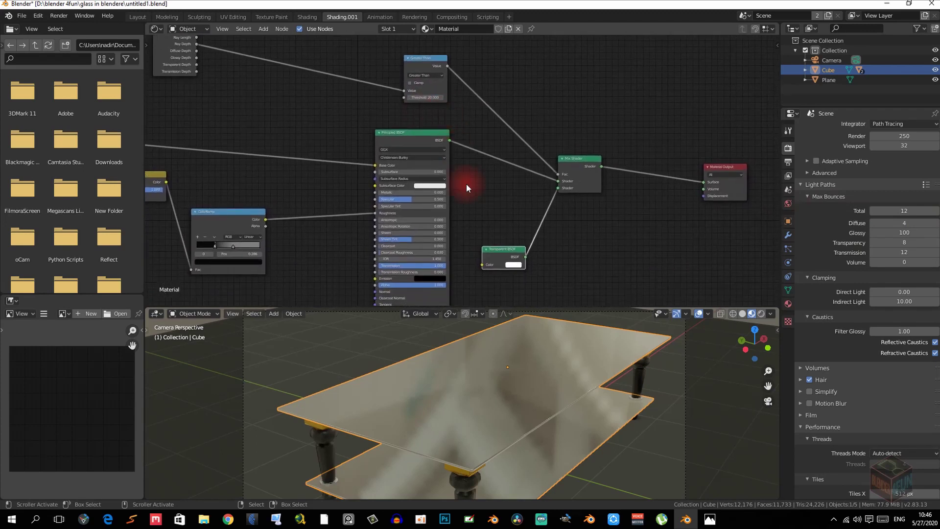
# Set the Transparent BSDF color to a light green with hue 0.258 and saturation 0.375.
pyautogui.scroll(4, 463, 178)
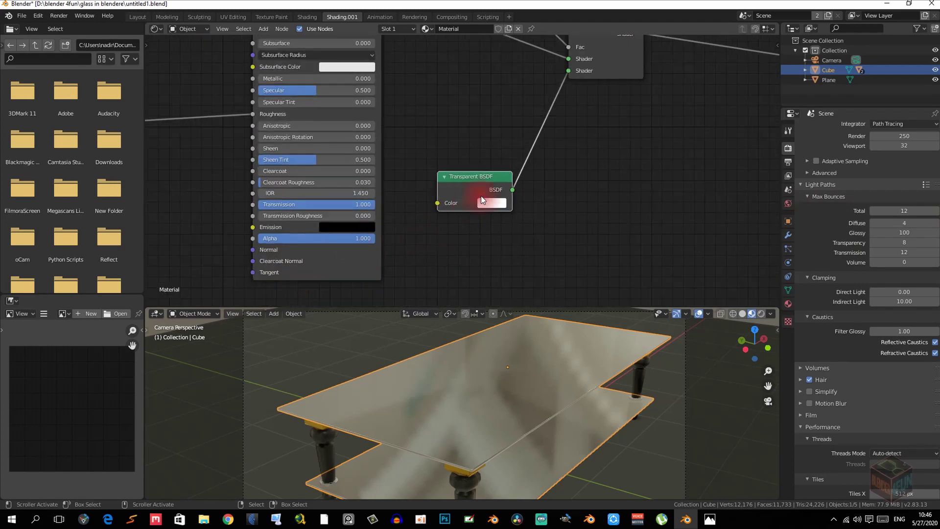
pyautogui.click(481, 199)
pyautogui.click(524, 170)
pyautogui.click(490, 203)
pyautogui.moveTo(530, 86)
pyautogui.mouseDown()
pyautogui.moveTo(514, 112)
pyautogui.moveTo(506, 88)
pyautogui.mouseUp()
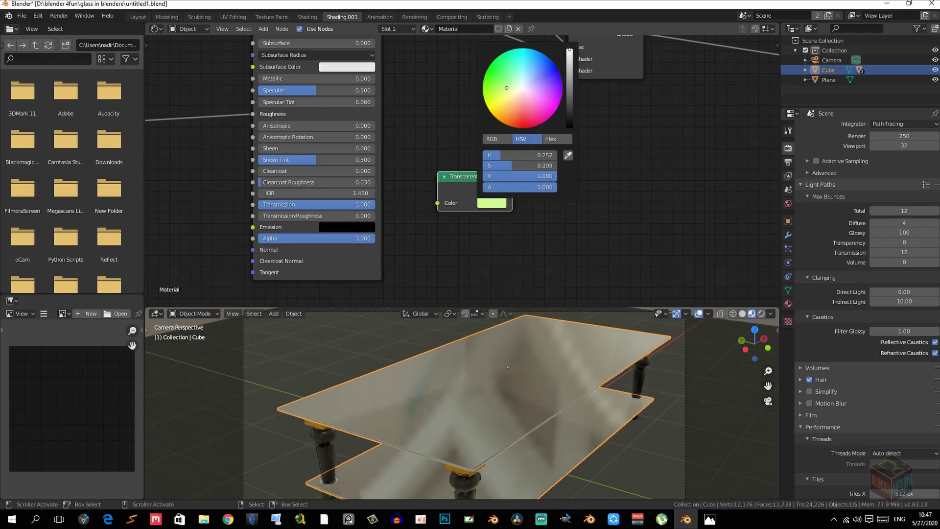
# Darken the Transparent BSDF color to a medium green with hue 0.257, saturation 0.457 and value 0.650.
pyautogui.moveTo(599, 343); pyautogui.dragTo(542, 360, button='middle')
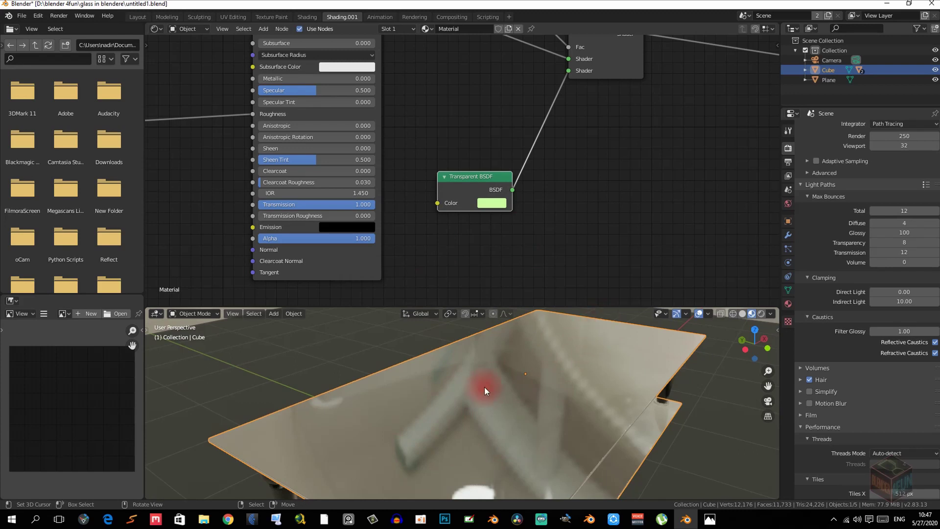
pyautogui.moveTo(641, 319); pyautogui.dragTo(649, 441, button='middle')
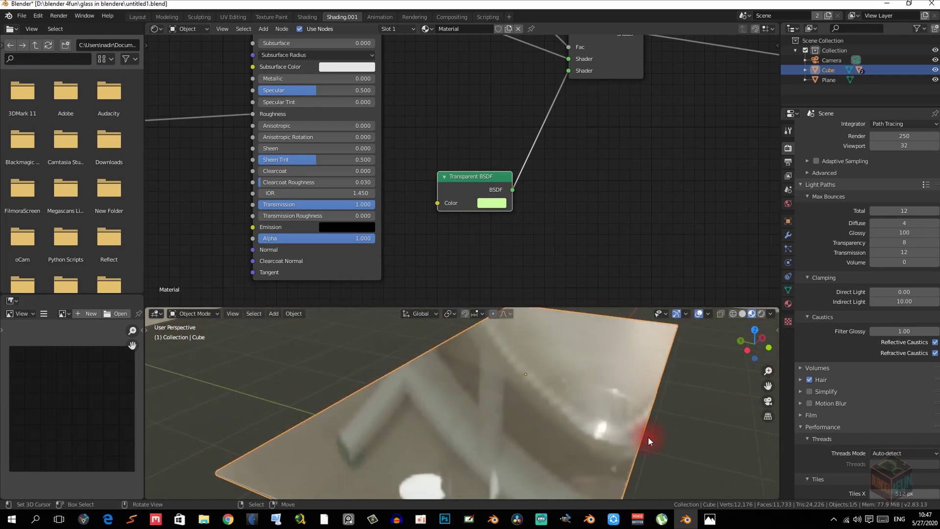
pyautogui.click(490, 203)
pyautogui.click(497, 203)
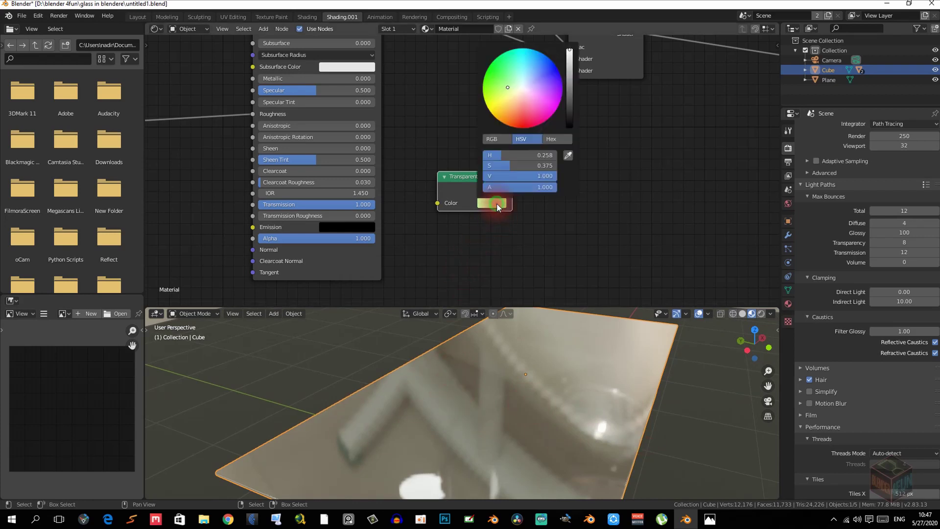
pyautogui.click(607, 375)
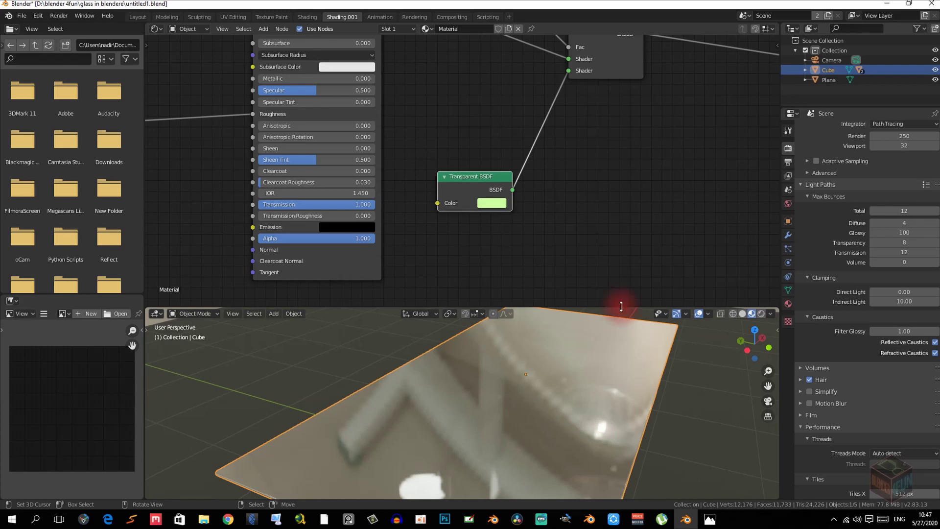
pyautogui.scroll(-5, 510, 357)
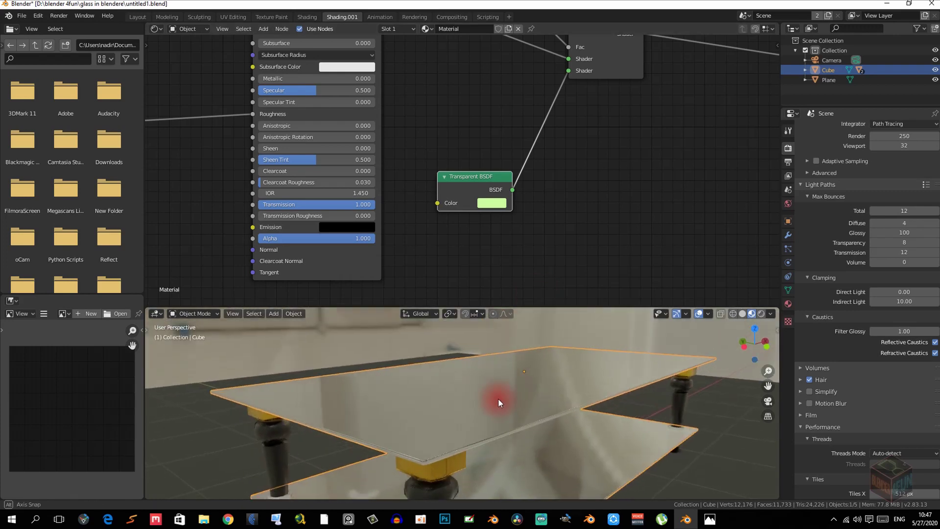
pyautogui.click(489, 202)
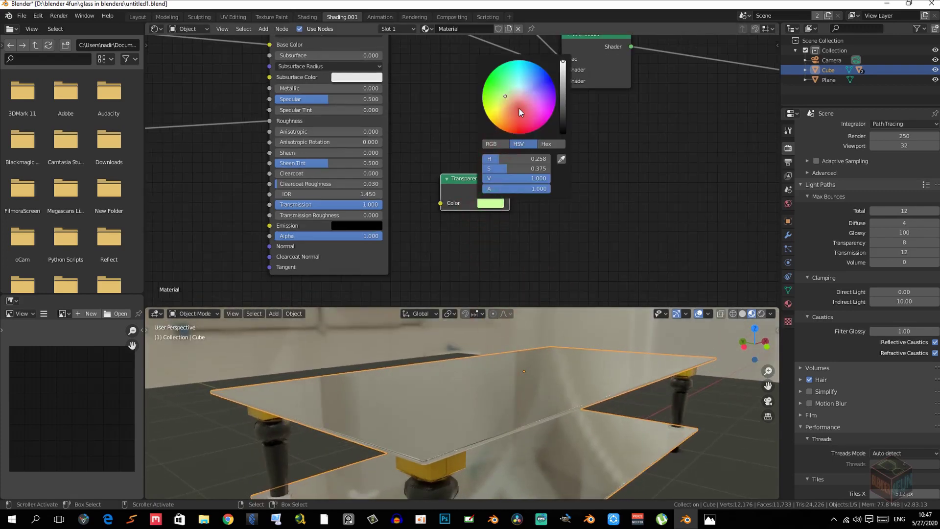
pyautogui.moveTo(508, 94); pyautogui.dragTo(502, 96)
pyautogui.scroll(-7, 527, 97)
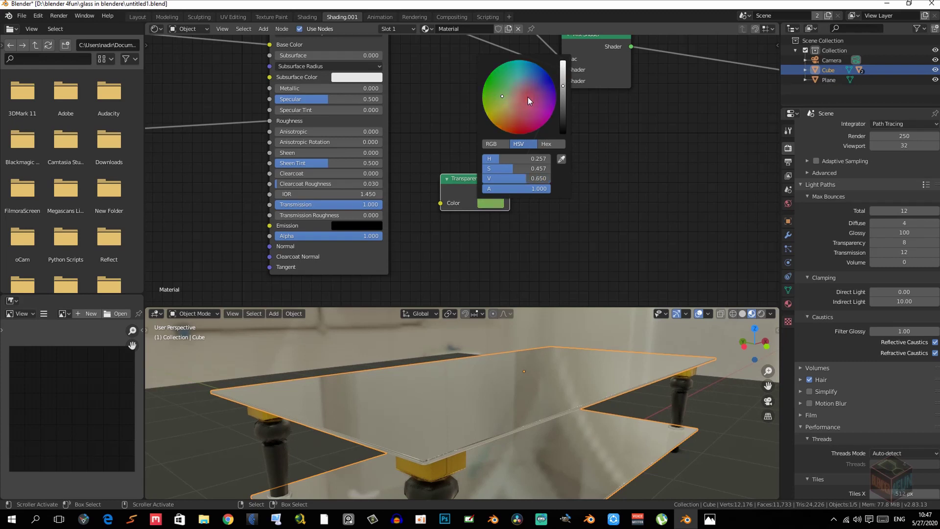
# Move the Light Path node close beside the Greater Than node and select both nodes.
pyautogui.scroll(-3, 416, 122)
pyautogui.moveTo(413, 121); pyautogui.dragTo(481, 234, button='middle')
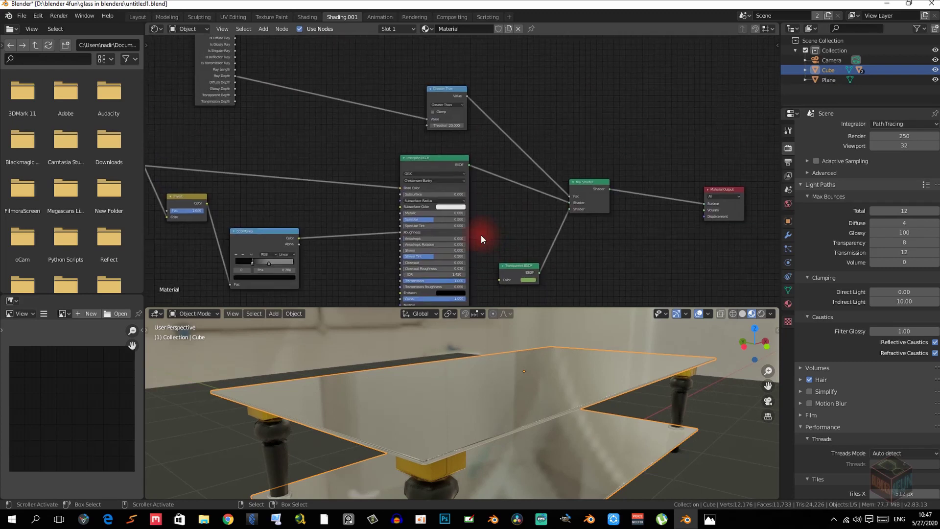
pyautogui.scroll(2, 381, 137)
pyautogui.moveTo(381, 137); pyautogui.dragTo(421, 194, button='middle')
pyautogui.moveTo(182, 101); pyautogui.dragTo(390, 142)
pyautogui.moveTo(490, 66); pyautogui.dragTo(396, 188)
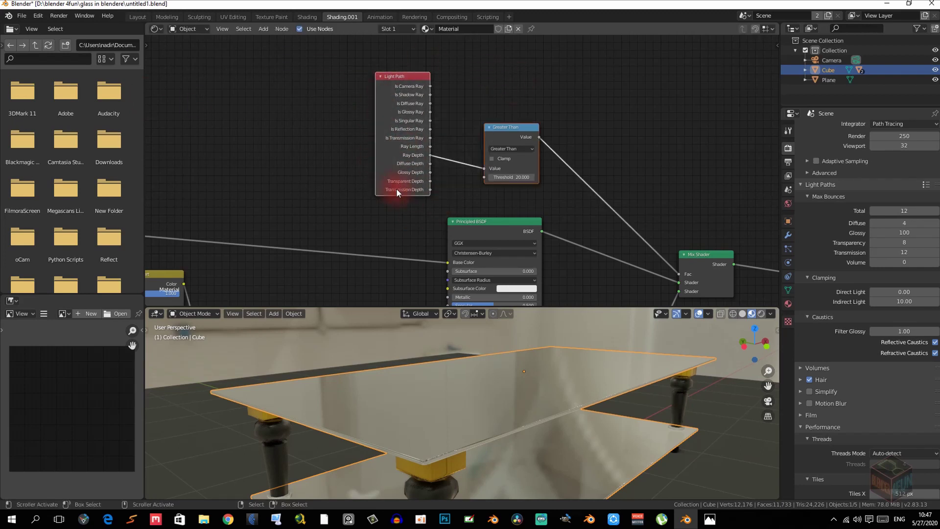
# Examine the Greater Than node's threshold and how the Principled and Transparent shaders feed the Mix Shader.
pyautogui.scroll(2, 539, 137)
pyautogui.moveTo(539, 135); pyautogui.dragTo(436, 75, button='middle')
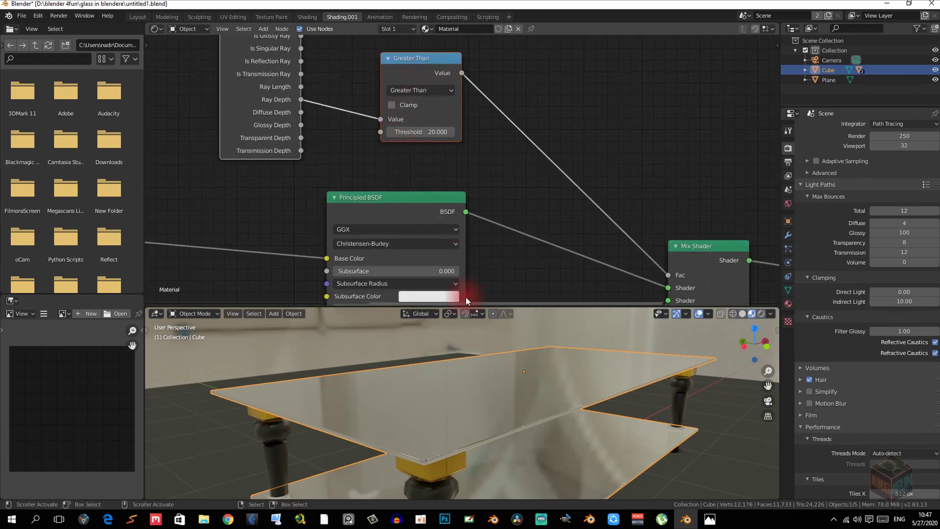
pyautogui.moveTo(451, 168); pyautogui.dragTo(525, 130, button='middle')
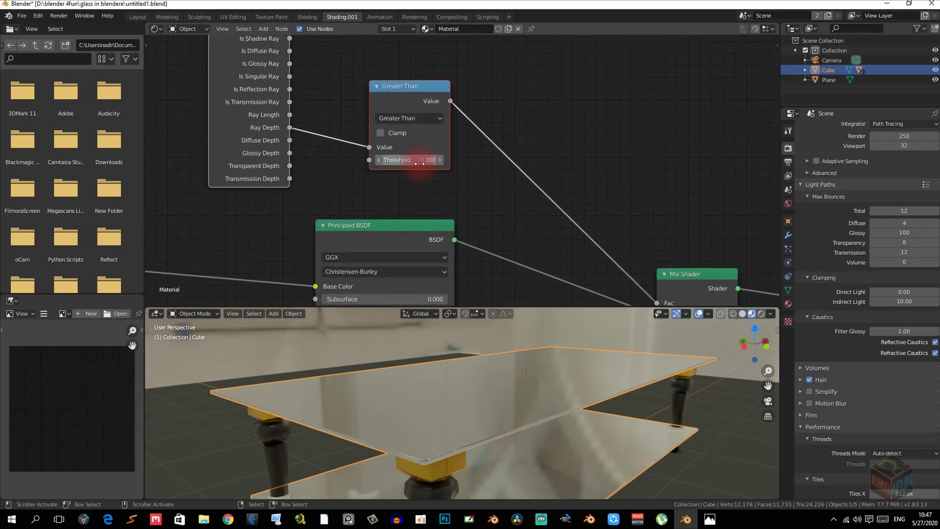
pyautogui.scroll(-2, 541, 160)
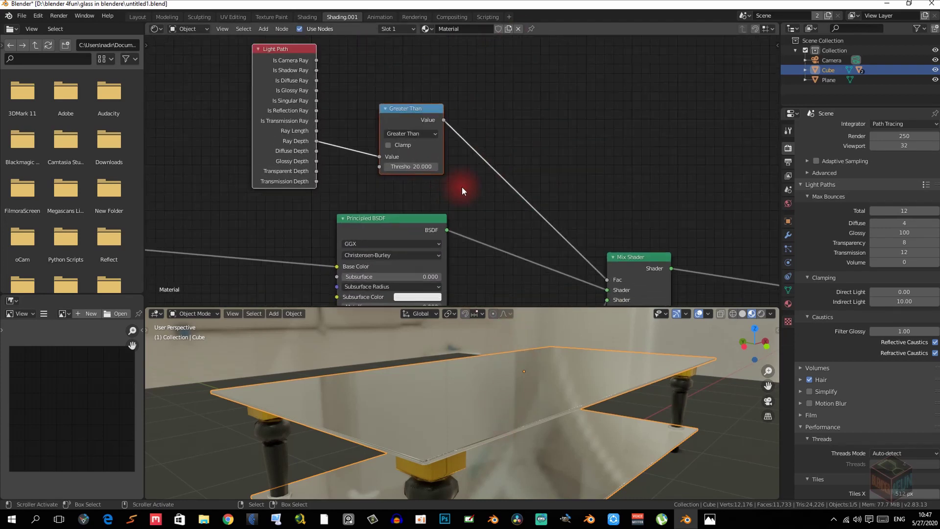
pyautogui.click(419, 163)
pyautogui.press('Return')
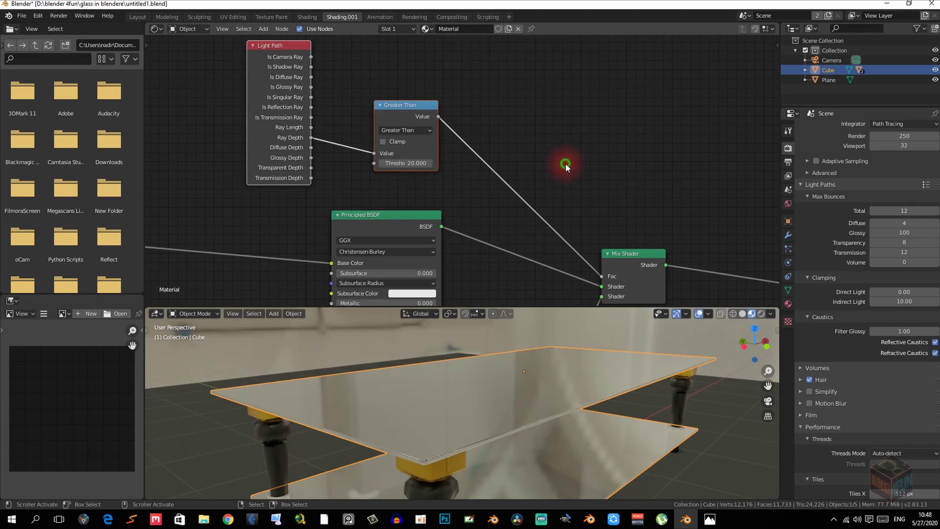
pyautogui.moveTo(505, 206); pyautogui.dragTo(495, 143, button='middle')
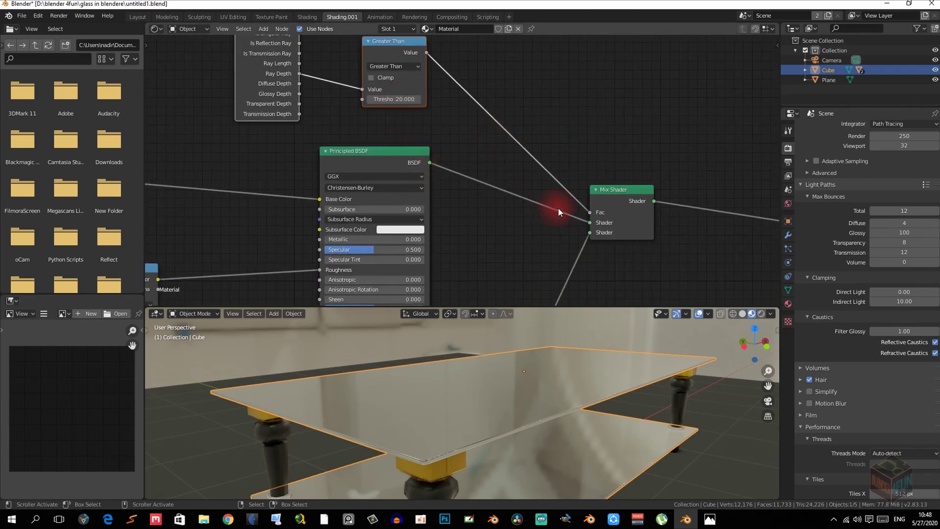
pyautogui.moveTo(559, 208); pyautogui.dragTo(532, 176, button='middle')
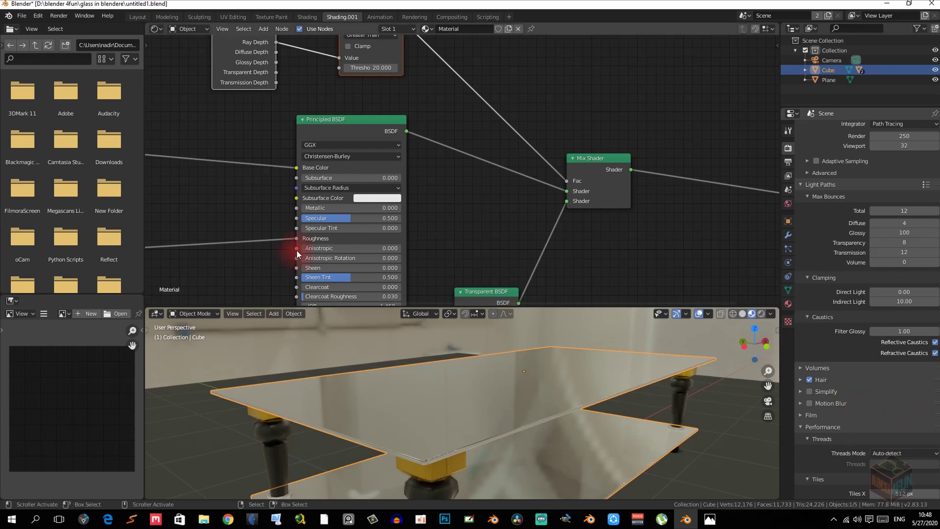
# Set the Greater Than node's threshold to 12.
pyautogui.scroll(-2, 416, 193)
pyautogui.scroll(3, 315, 130)
pyautogui.click(379, 110)
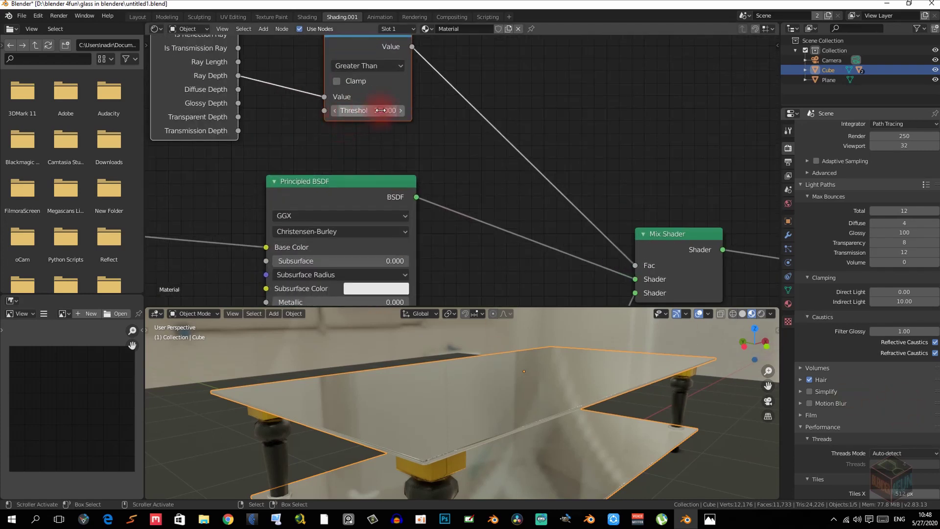
pyautogui.write('12')
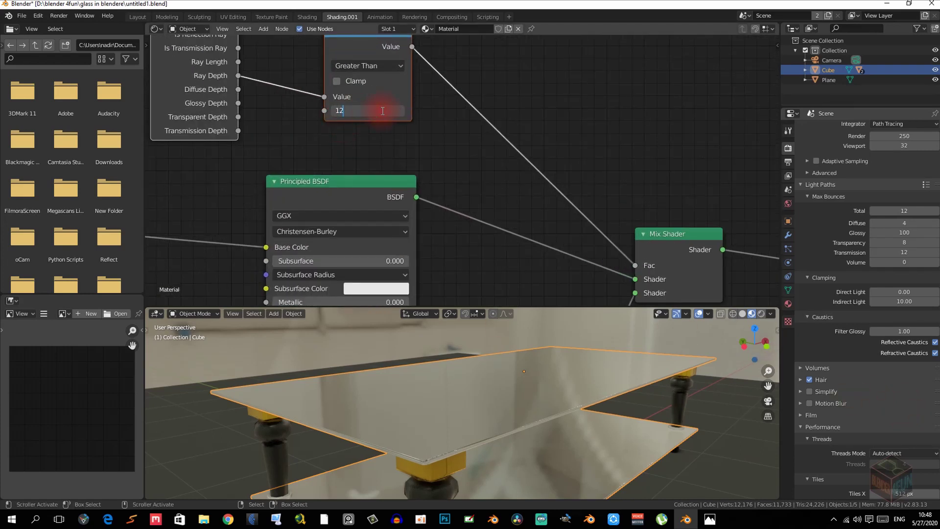
pyautogui.click(541, 136)
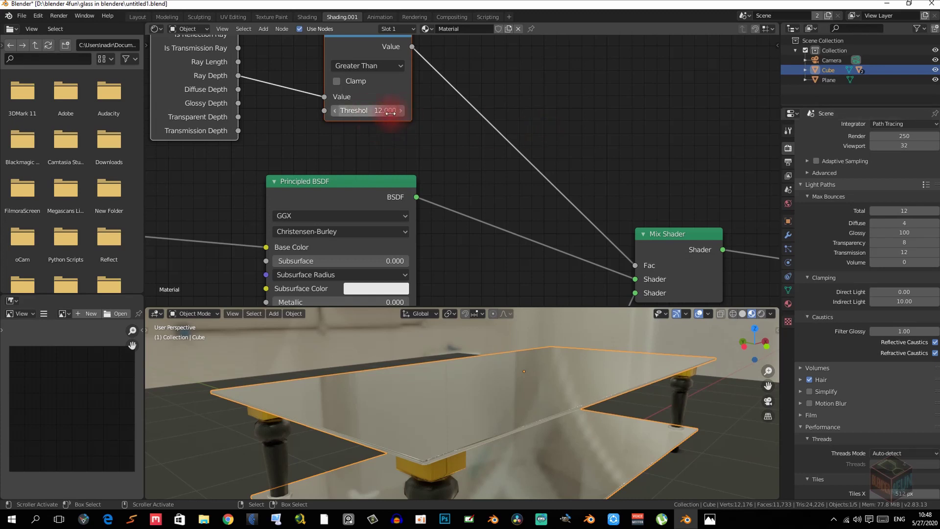
# Review the green Transparent BSDF and its connection through the Mix Shader to the Material Output.
pyautogui.moveTo(615, 218); pyautogui.dragTo(532, 3, button='middle')
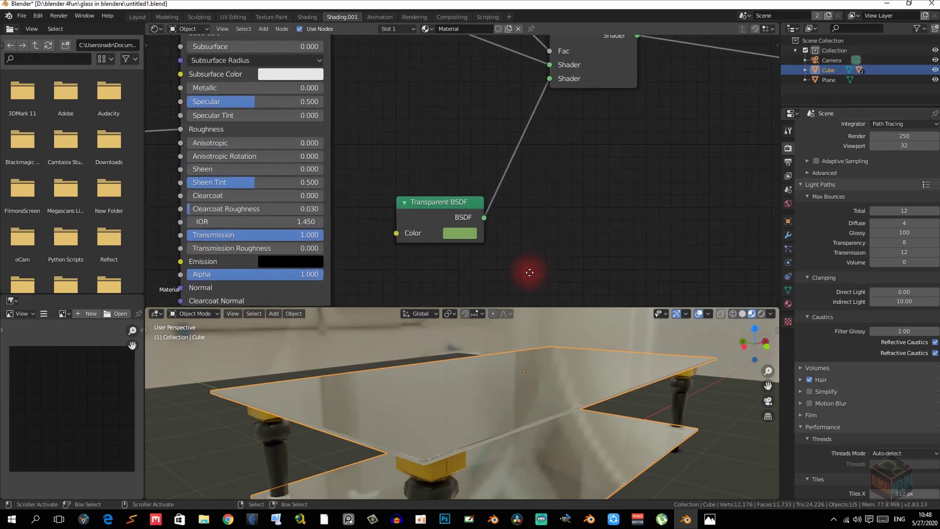
pyautogui.moveTo(436, 193); pyautogui.dragTo(466, 378, button='middle')
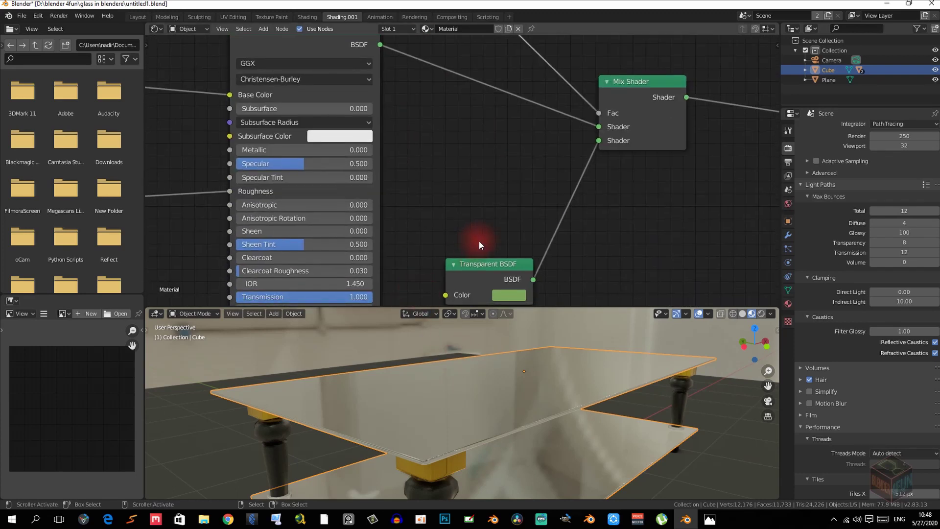
pyautogui.scroll(-1, 479, 240)
pyautogui.scroll(-3, 505, 239)
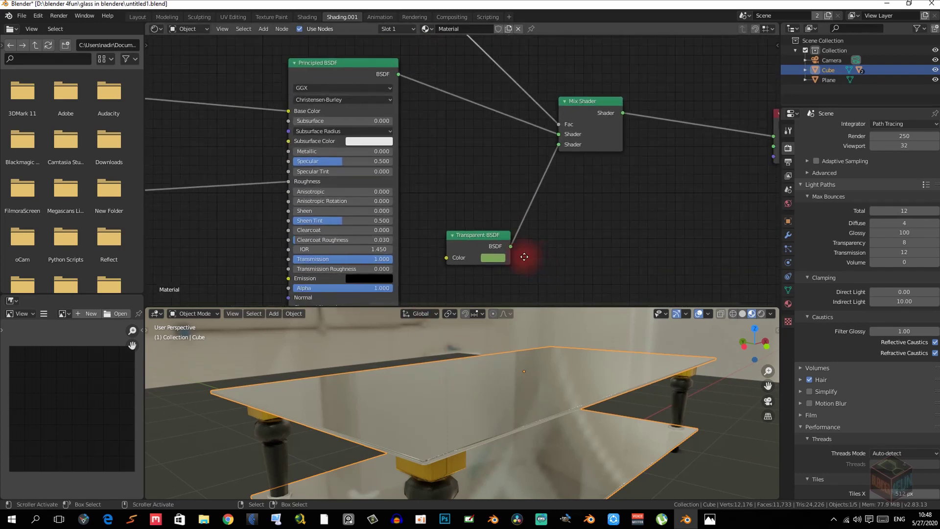
pyautogui.moveTo(466, 216); pyautogui.dragTo(502, 290, button='middle')
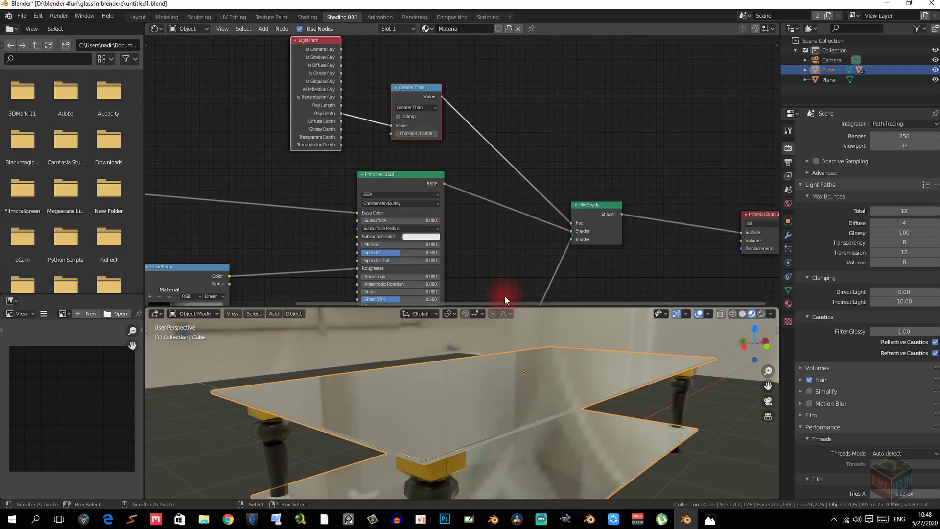
pyautogui.moveTo(437, 228); pyautogui.dragTo(411, 175, button='middle')
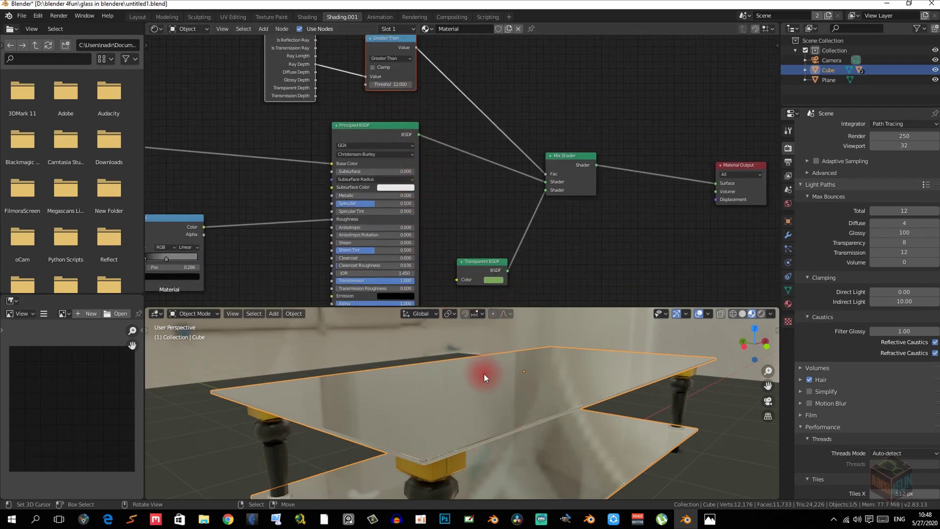
pyautogui.scroll(3, 486, 280)
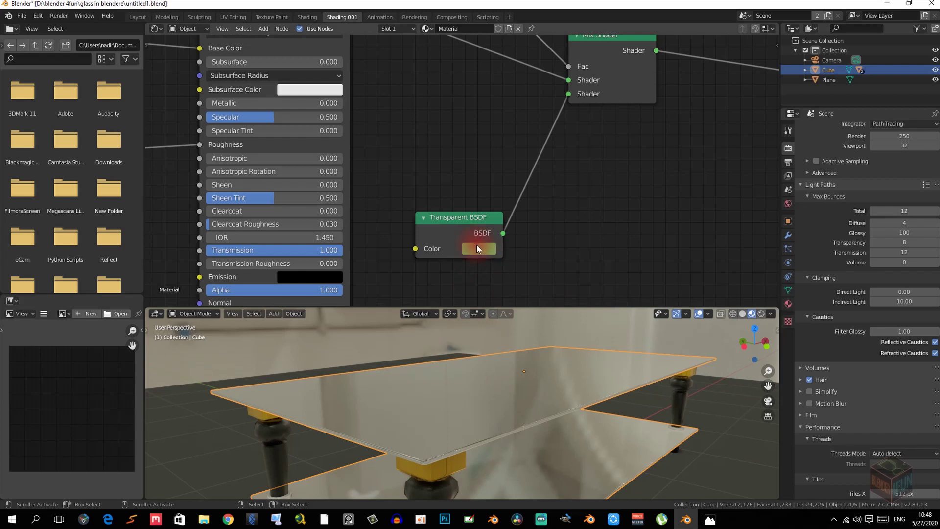
pyautogui.scroll(-4, 490, 250)
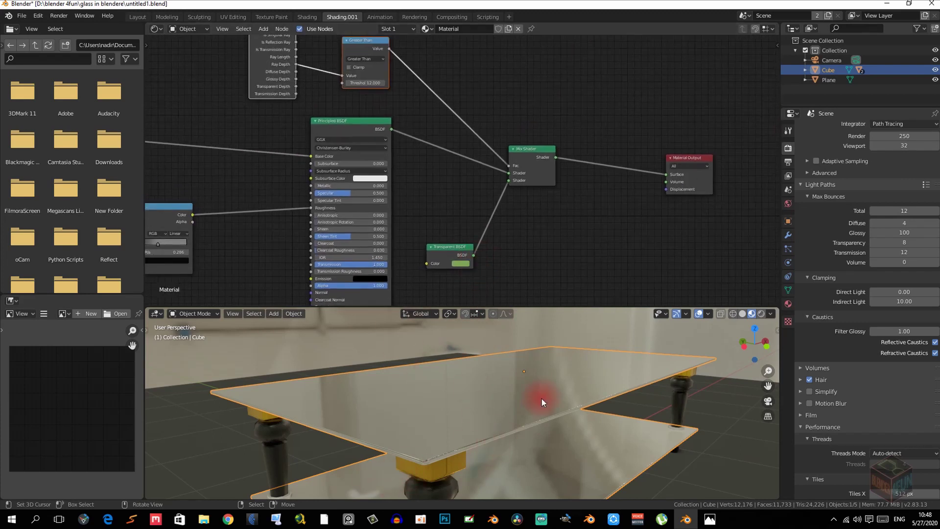
# Switch to Photos and view render 08.png following 07.png.
pyautogui.moveTo(709, 519)
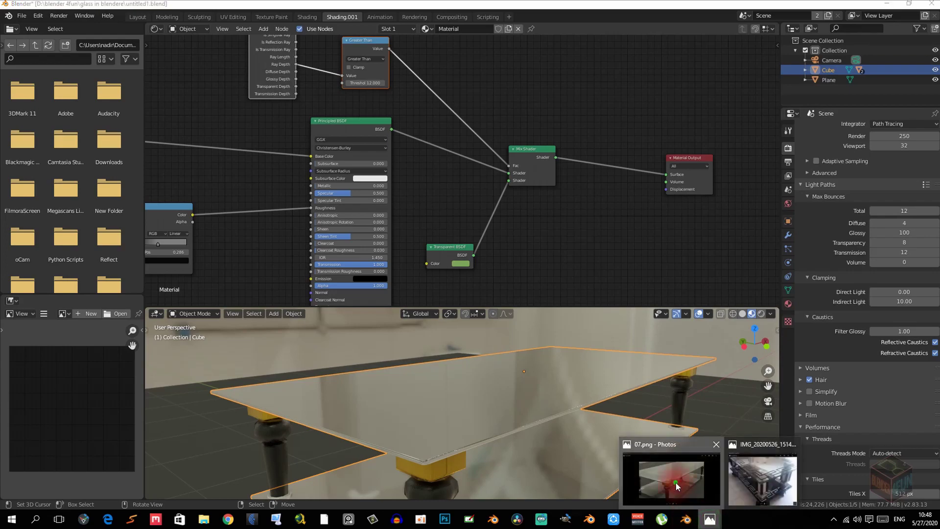
pyautogui.click(676, 483)
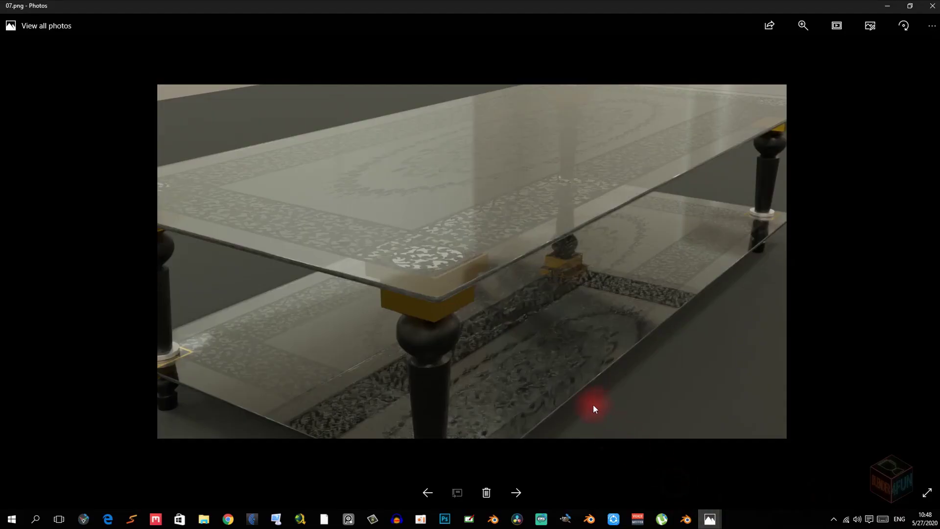
pyautogui.click(516, 494)
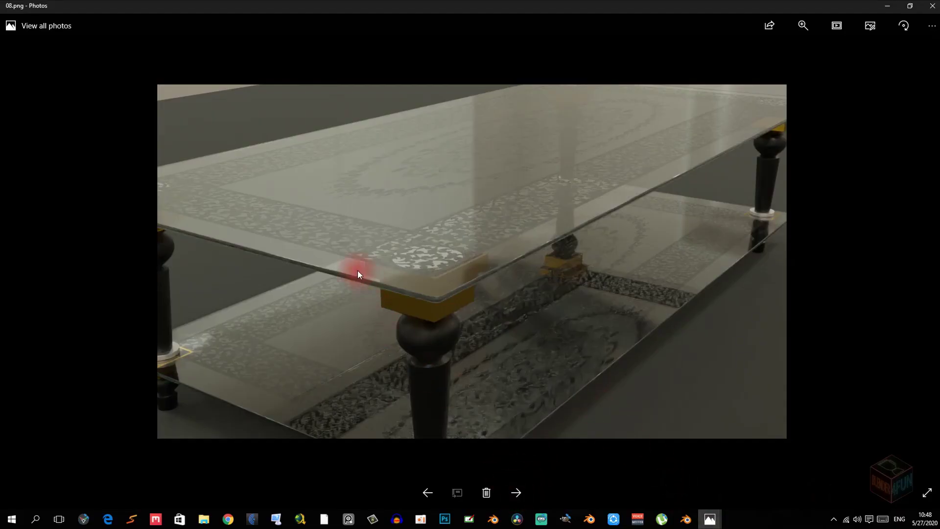
# Examine the glass edge in render 08.png and compare it with the reference photo of the real table.
pyautogui.scroll(2, 439, 295)
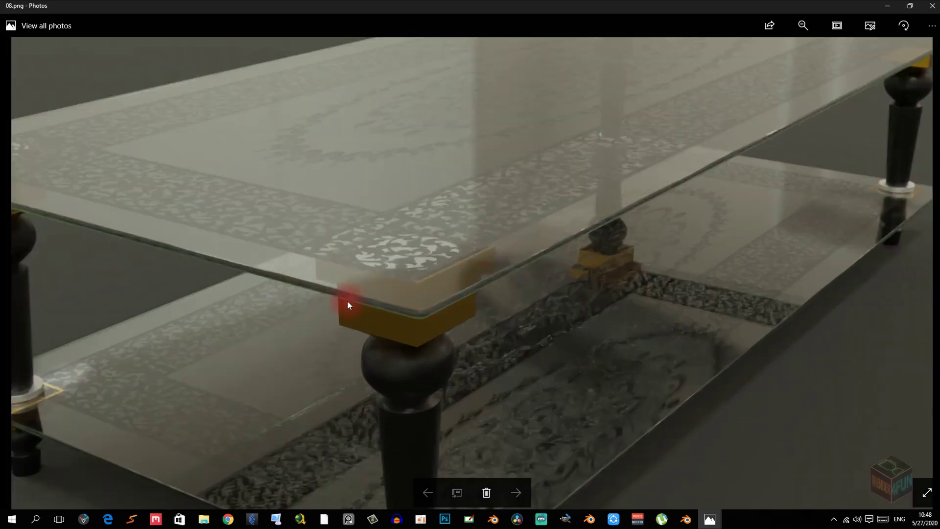
pyautogui.scroll(-2, 351, 299)
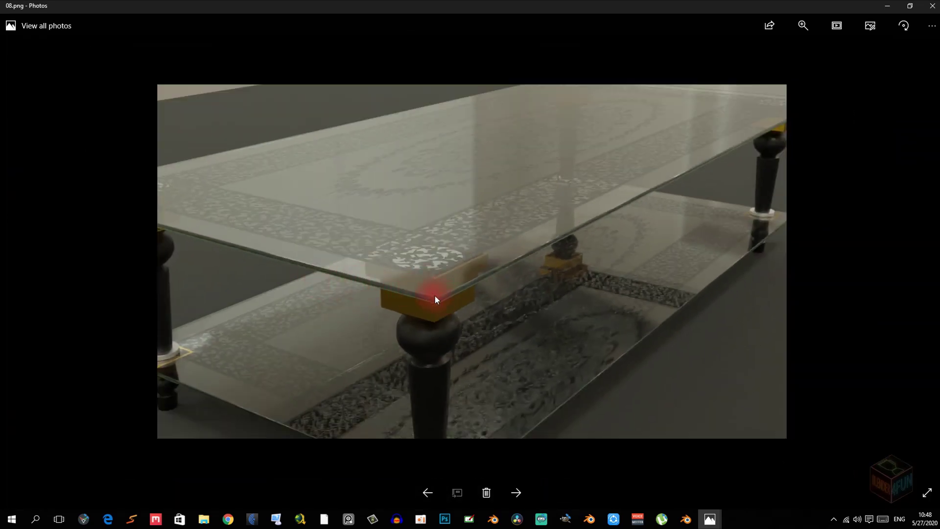
pyautogui.moveTo(710, 519)
pyautogui.click(733, 471)
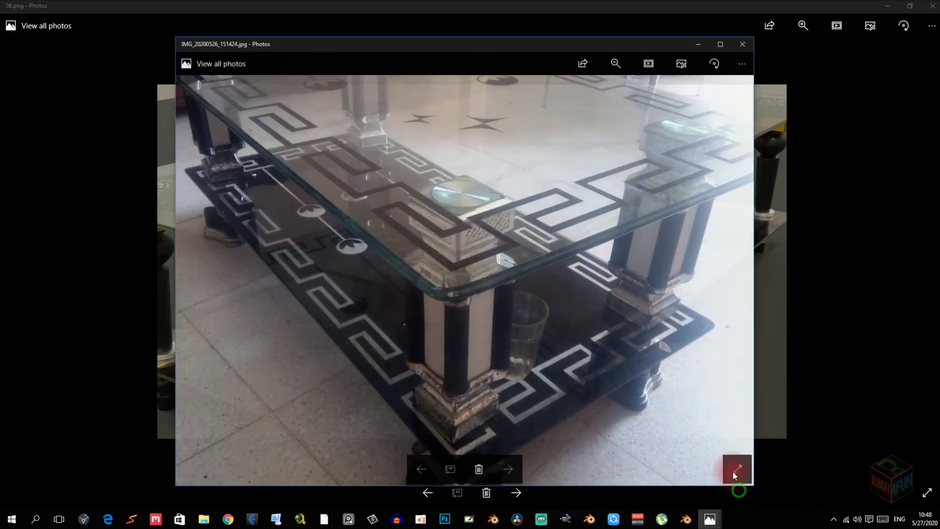
pyautogui.click(475, 6)
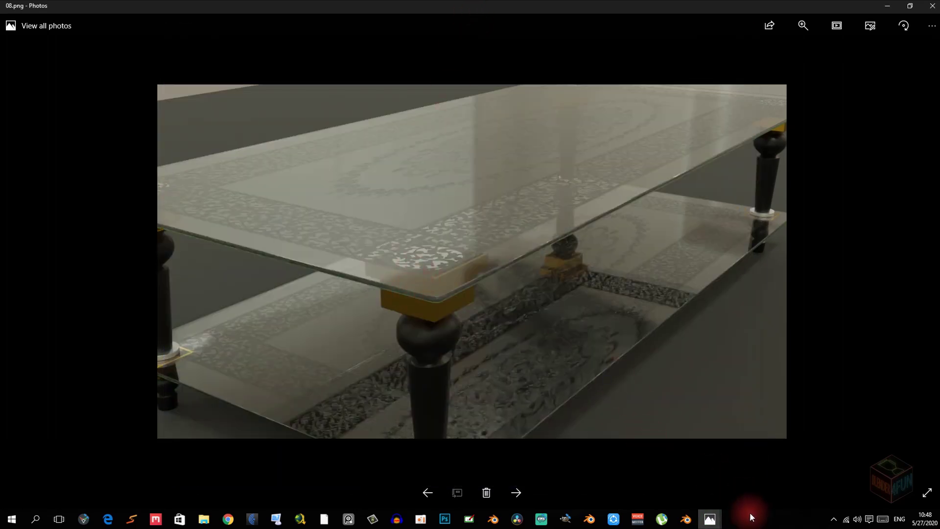
# Inspect the glass edge and tabletop in the reference photo IMG_20200526_151424.jpg up close.
pyautogui.moveTo(710, 519)
pyautogui.click(739, 481)
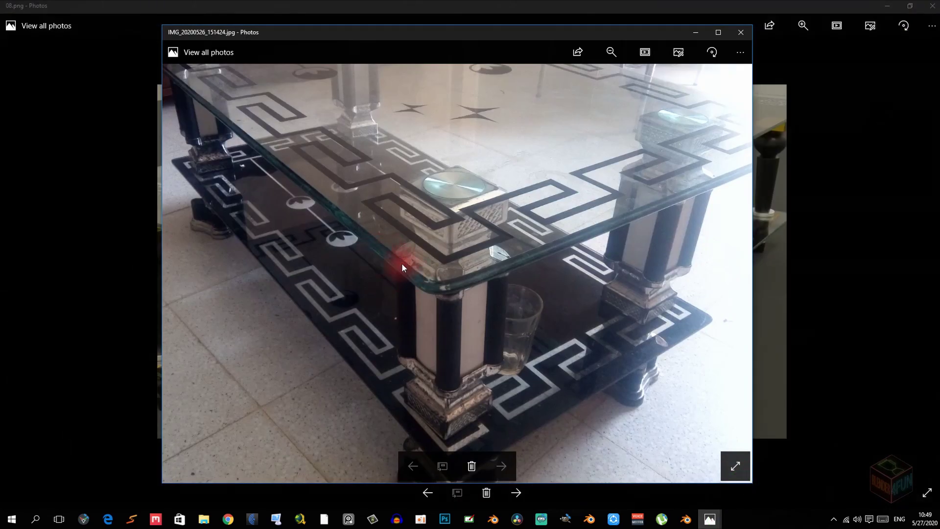
pyautogui.scroll(2, 332, 230)
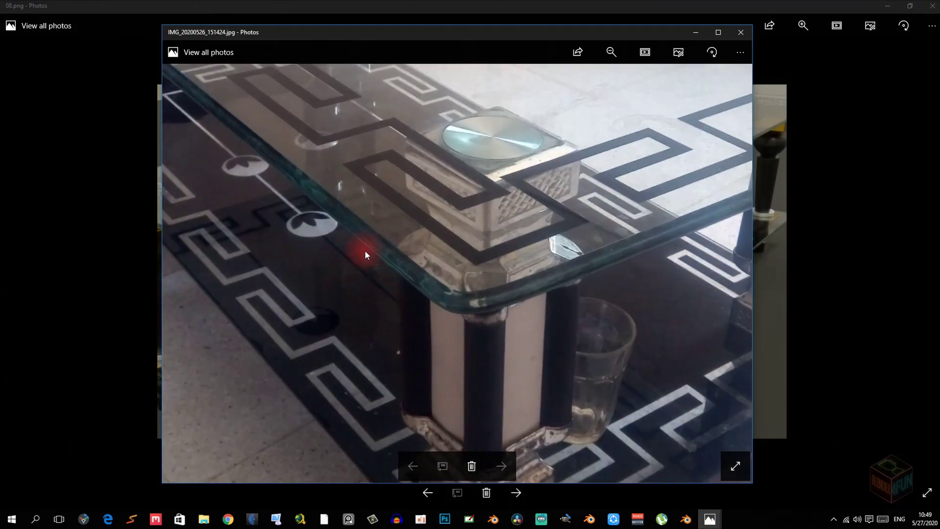
pyautogui.scroll(-3, 393, 263)
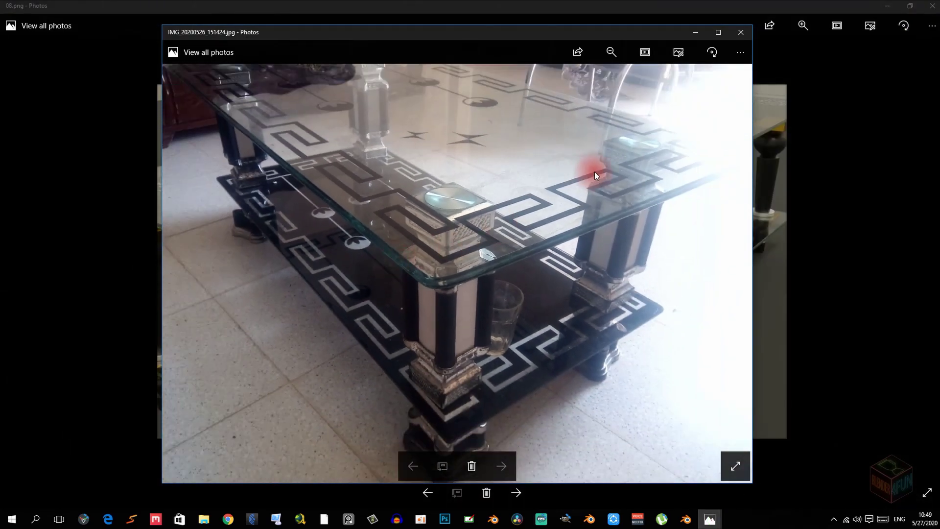
pyautogui.scroll(2, 363, 267)
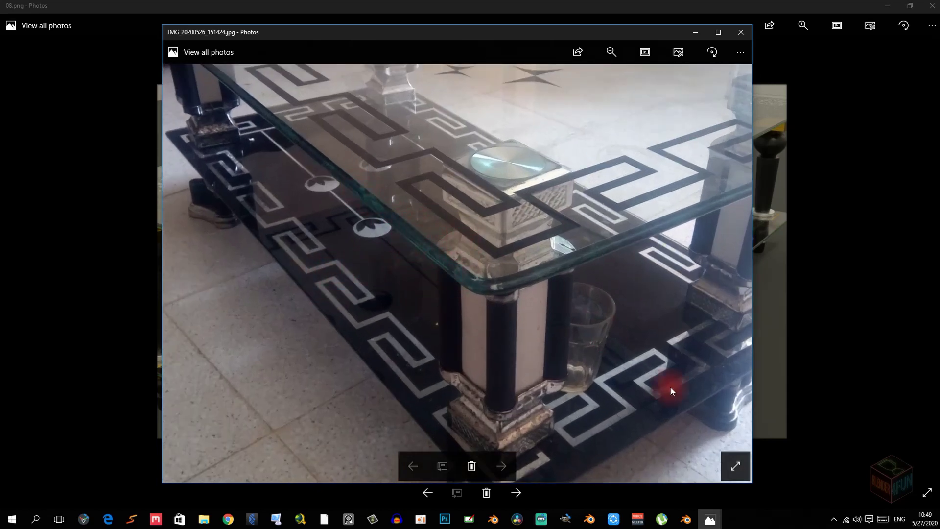
pyautogui.hotkey('alt', 'F4')
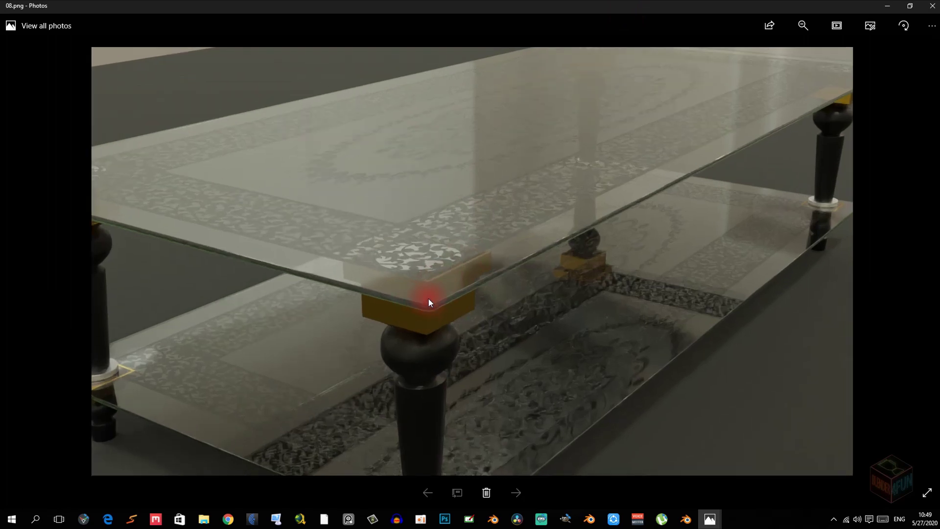
# Switch to Blender and move the Transparent BSDF node slightly lower in the node tree.
pyautogui.click(685, 518)
pyautogui.moveTo(374, 111); pyautogui.dragTo(401, 158, button='middle')
pyautogui.moveTo(436, 151); pyautogui.dragTo(427, 187)
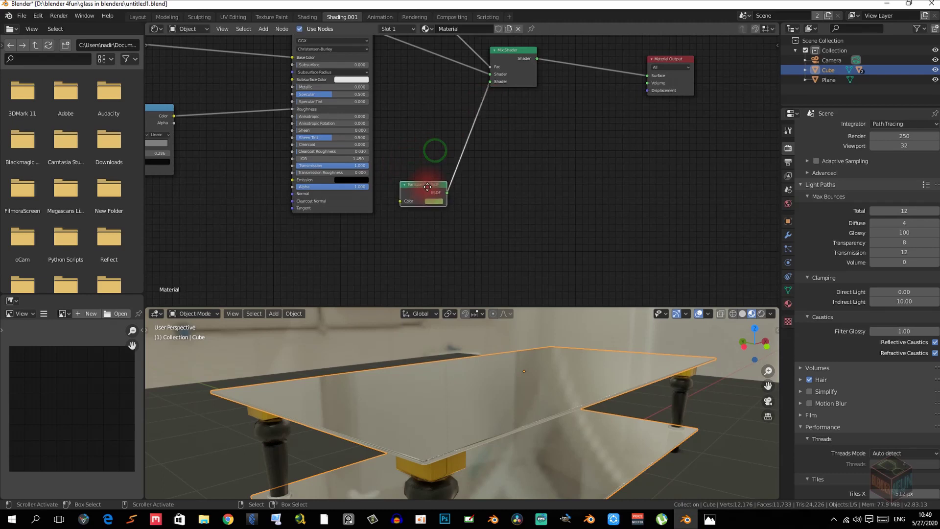
pyautogui.scroll(-2, 419, 128)
pyautogui.moveTo(419, 129); pyautogui.dragTo(475, 203, button='middle')
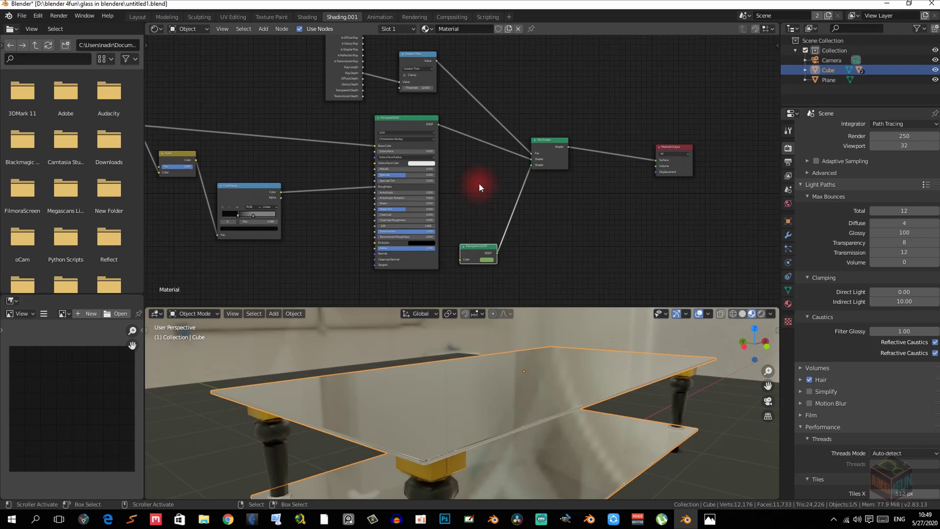
# Set the Greater Than node's threshold to 10.
pyautogui.moveTo(480, 185); pyautogui.dragTo(497, 227, button='middle')
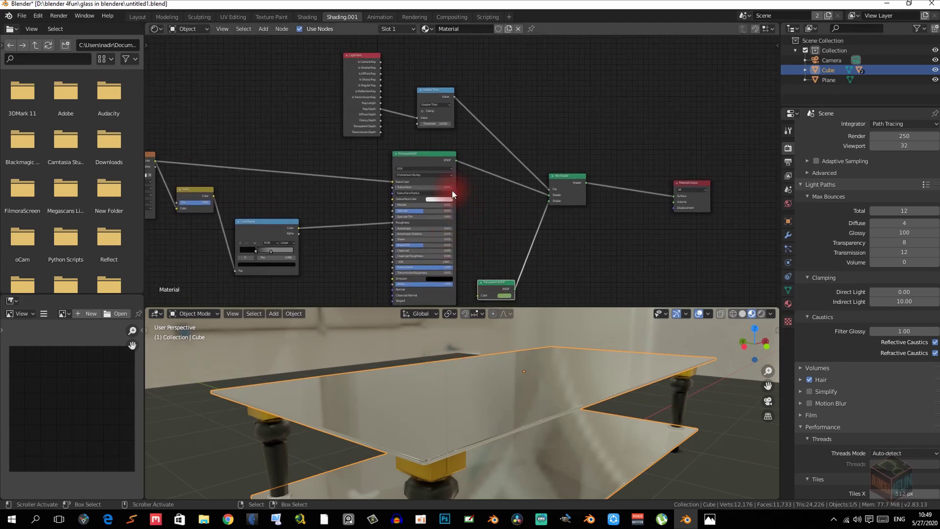
pyautogui.scroll(2, 455, 193)
pyautogui.moveTo(458, 164); pyautogui.dragTo(478, 231, button='middle')
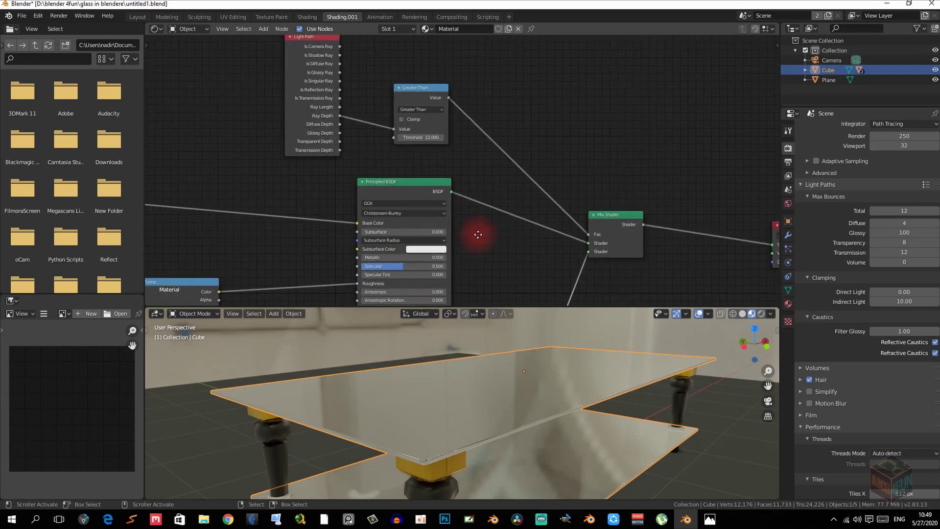
pyautogui.click(426, 137)
pyautogui.write('12.0')
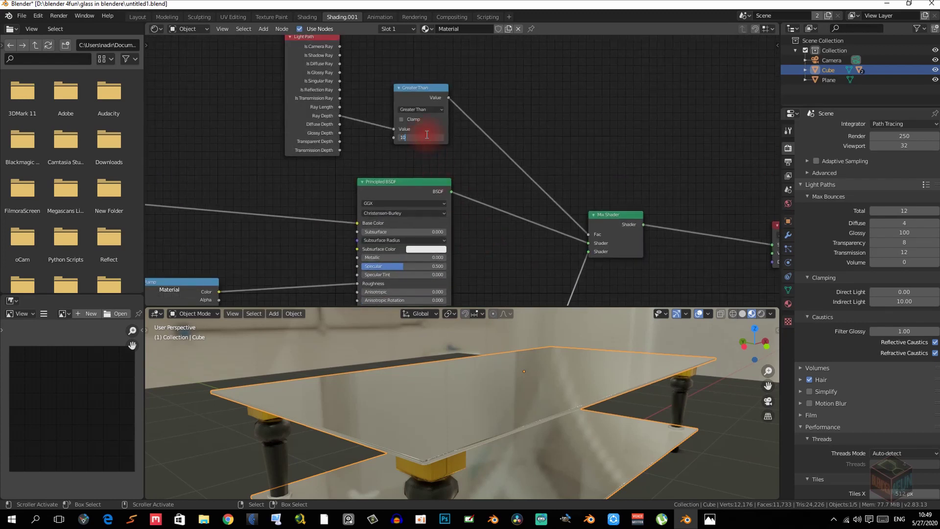
pyautogui.click(563, 92)
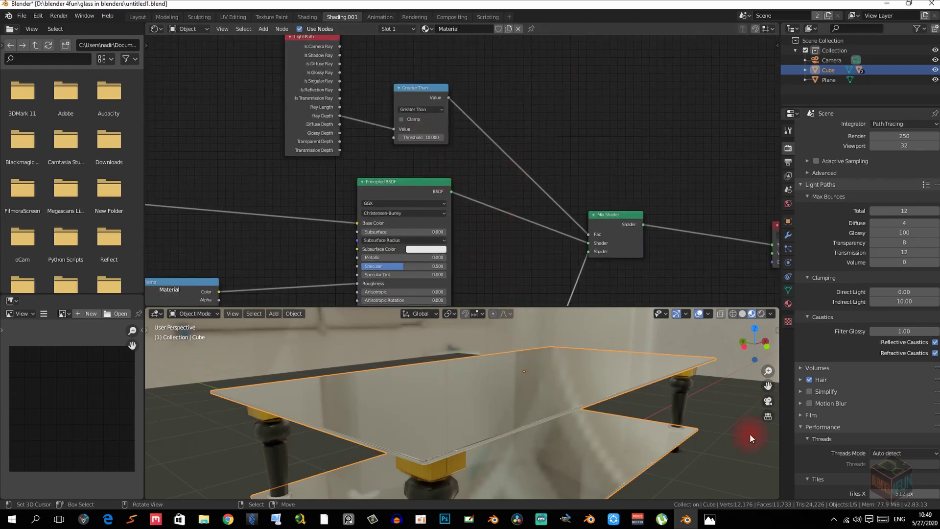
# Switch to Photos, view render 09.png and compare its glass edge with the reference photo.
pyautogui.moveTo(710, 519)
pyautogui.click(693, 481)
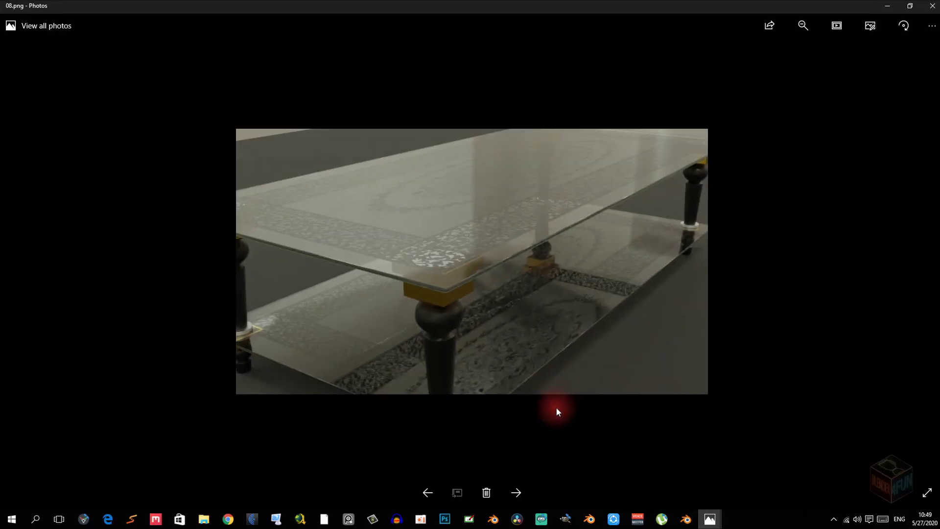
pyautogui.click(516, 493)
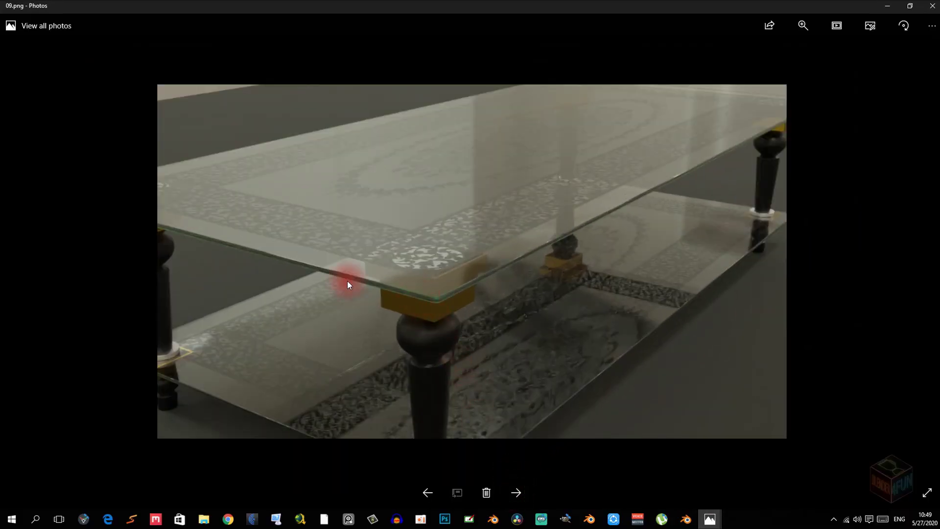
pyautogui.moveTo(709, 519)
pyautogui.click(759, 470)
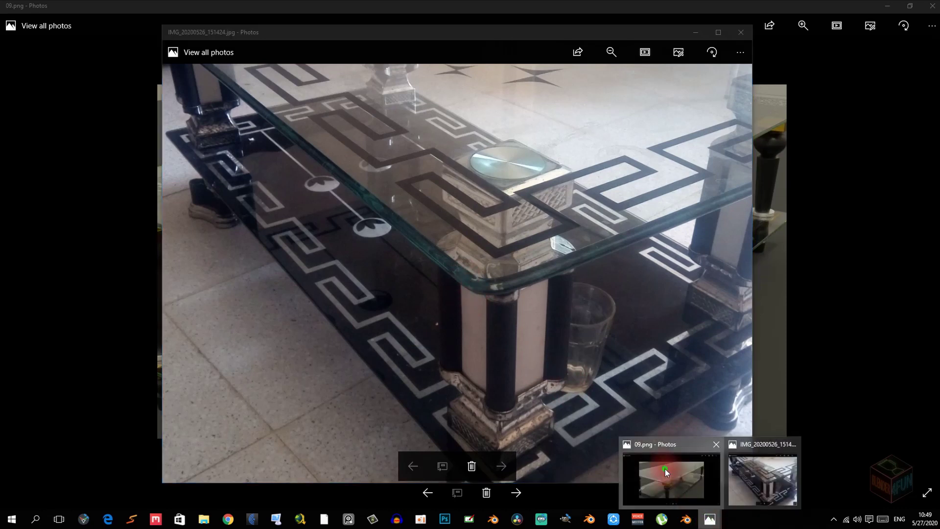
pyautogui.click(665, 469)
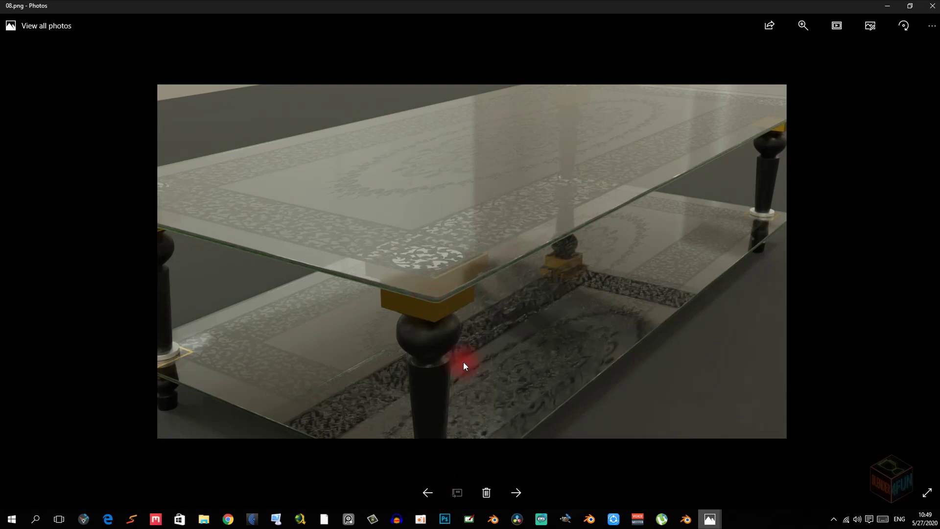
# Compare render 08.png with 09.png and inspect the glass edge near the front leg in 09.png.
pyautogui.click(505, 497)
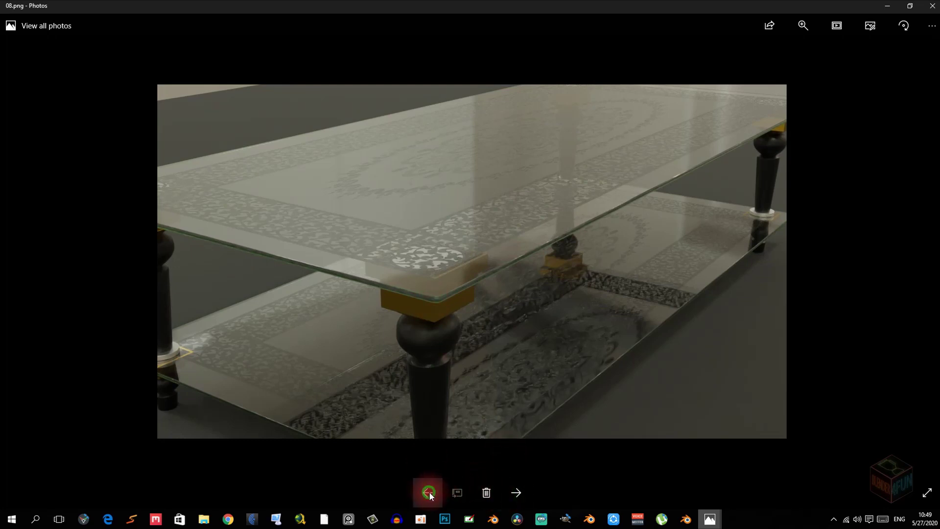
pyautogui.click(516, 492)
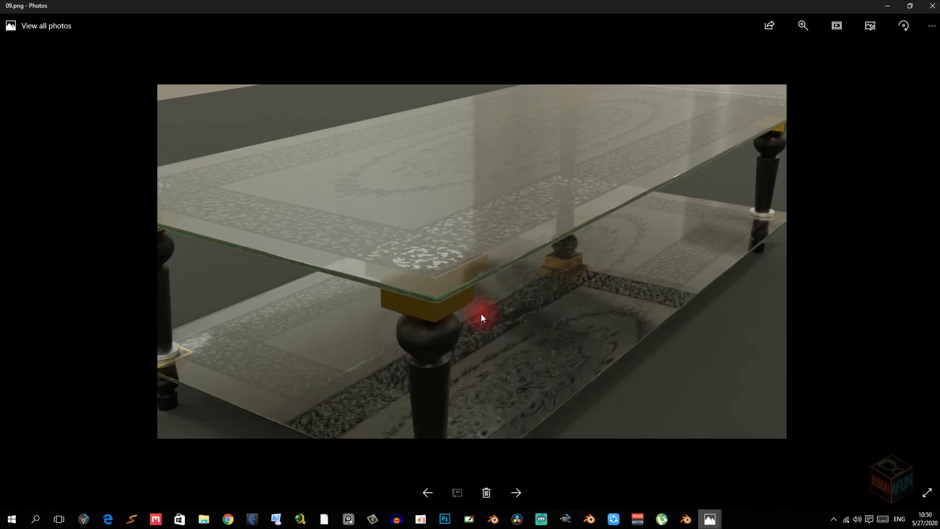
pyautogui.hotkey('ctrl', '+')
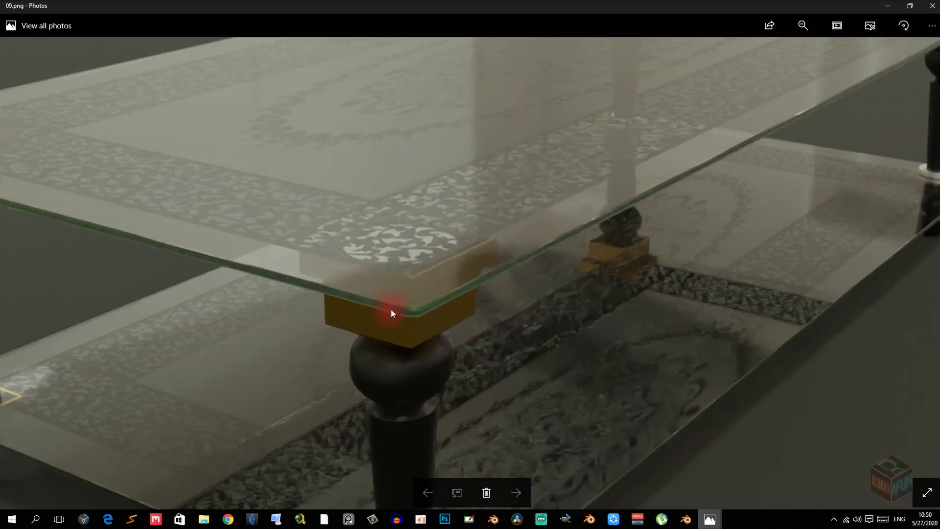
pyautogui.hotkey('ctrl', '-')
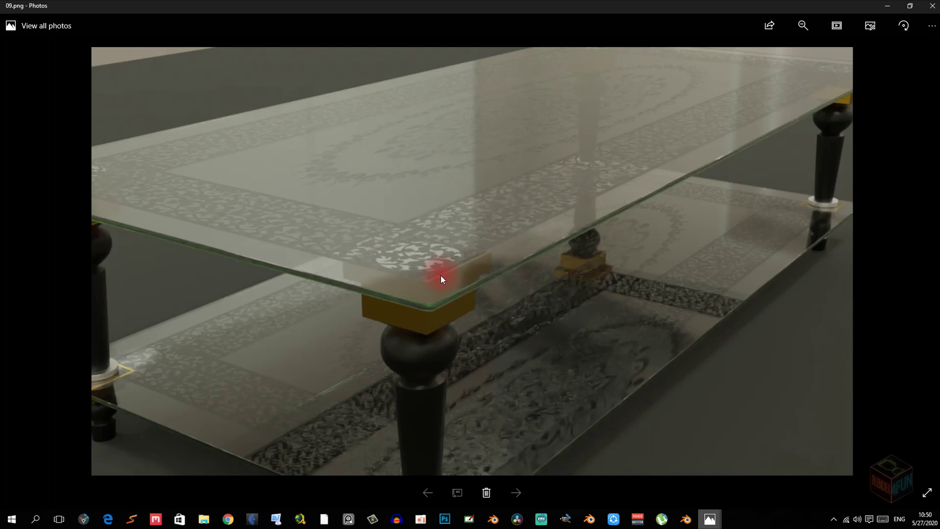
# Switch to Blender and align the camera to a close, edge-on view of the glass tabletop above its legs.
pyautogui.click(686, 518)
pyautogui.scroll(-4, 510, 269)
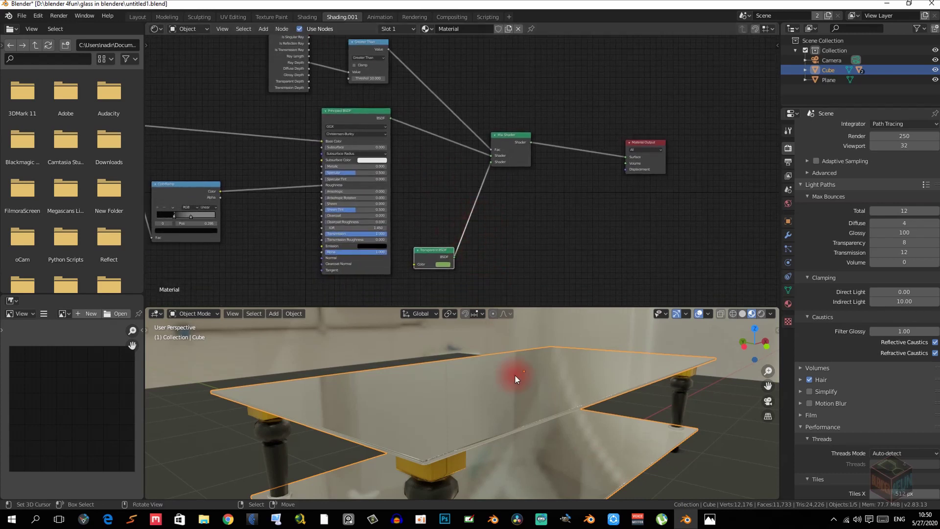
pyautogui.moveTo(515, 374); pyautogui.dragTo(378, 378, button='middle')
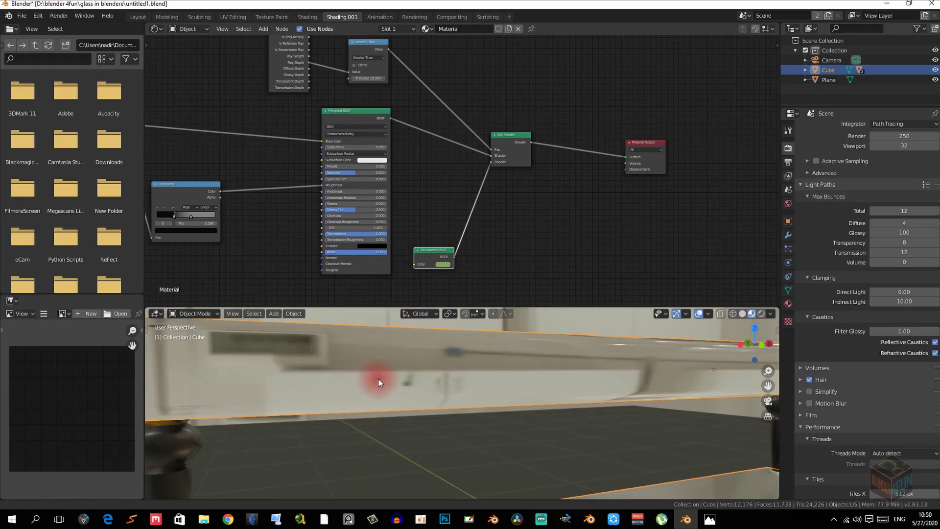
pyautogui.moveTo(442, 264); pyautogui.dragTo(401, 353)
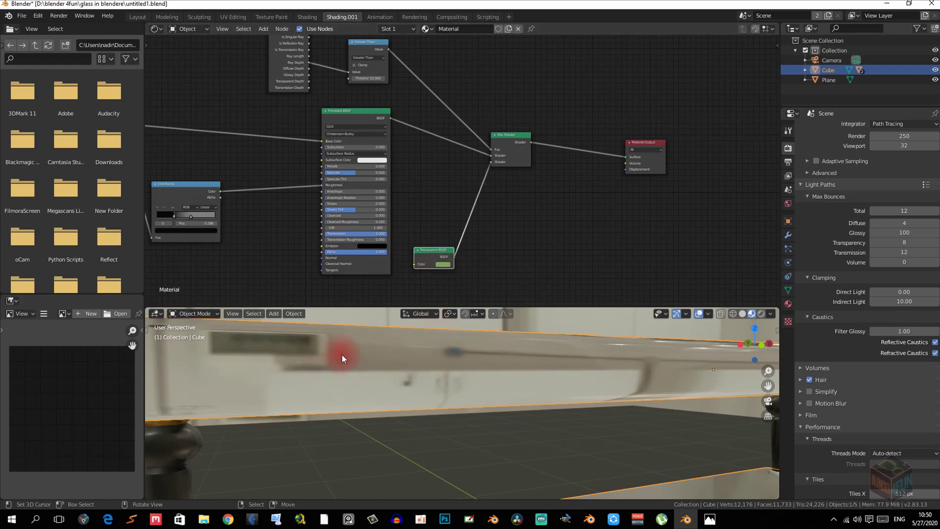
pyautogui.moveTo(357, 369); pyautogui.dragTo(515, 421, button='middle')
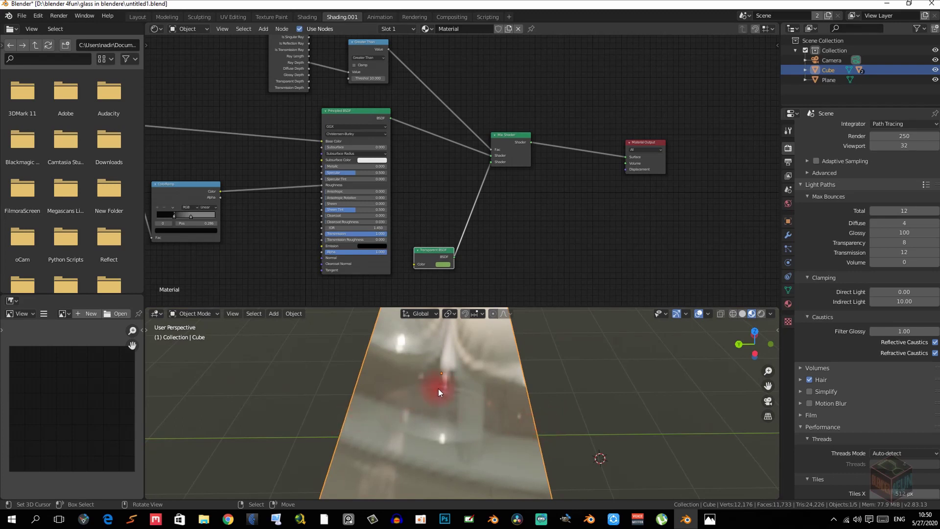
pyautogui.moveTo(445, 224); pyautogui.dragTo(428, 141, button='middle')
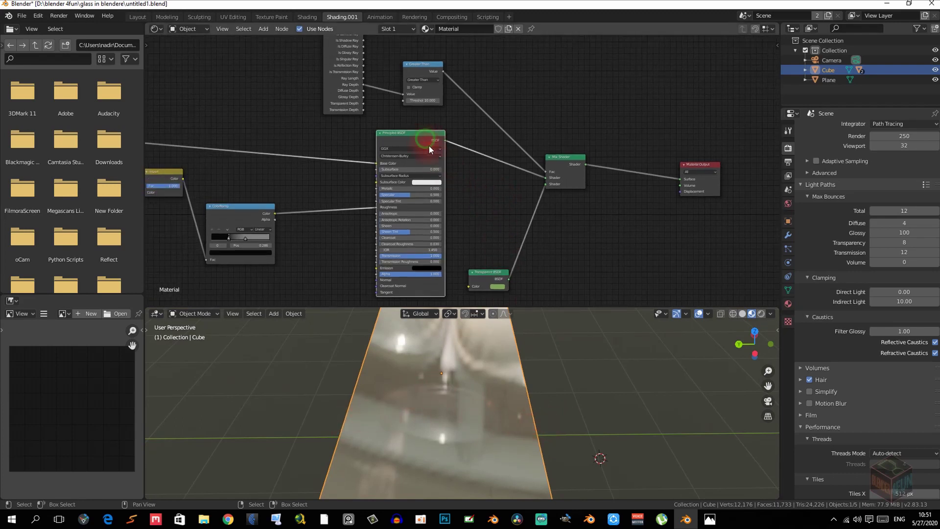
pyautogui.scroll(2, 429, 145)
pyautogui.moveTo(516, 383); pyautogui.dragTo(457, 360, button='middle')
pyautogui.moveTo(374, 411); pyautogui.dragTo(318, 388, button='middle')
pyautogui.press('ctrl+alt+KP_0')
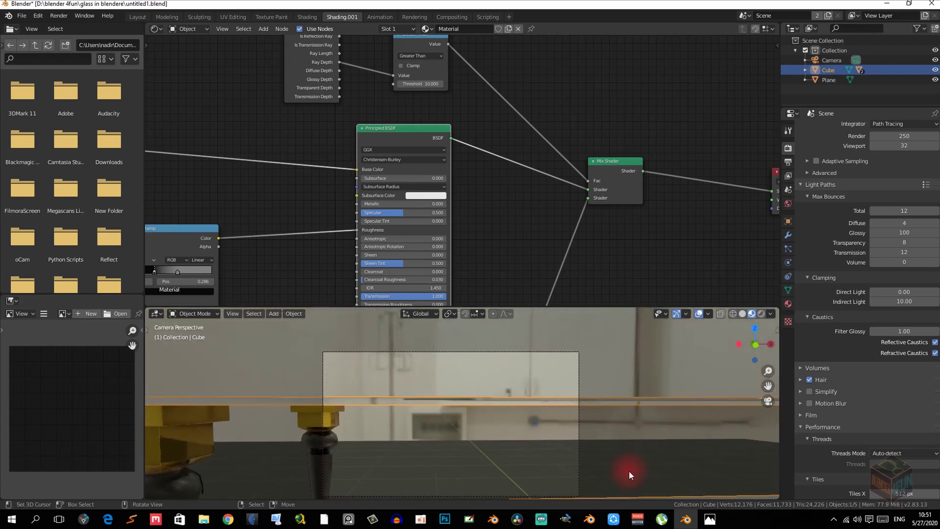
# Switch to Photos, view render 10.png and inspect the tabletop's glass edge up close.
pyautogui.moveTo(710, 519)
pyautogui.click(709, 471)
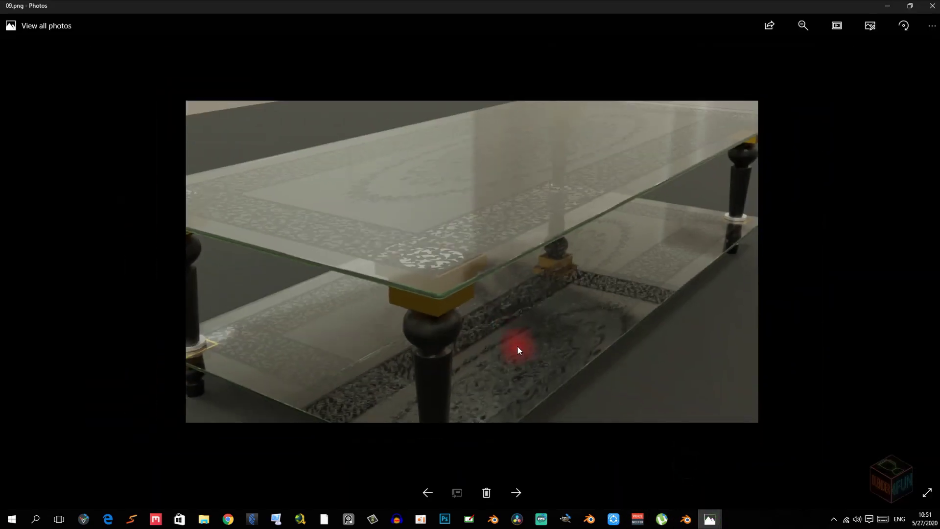
pyautogui.click(521, 492)
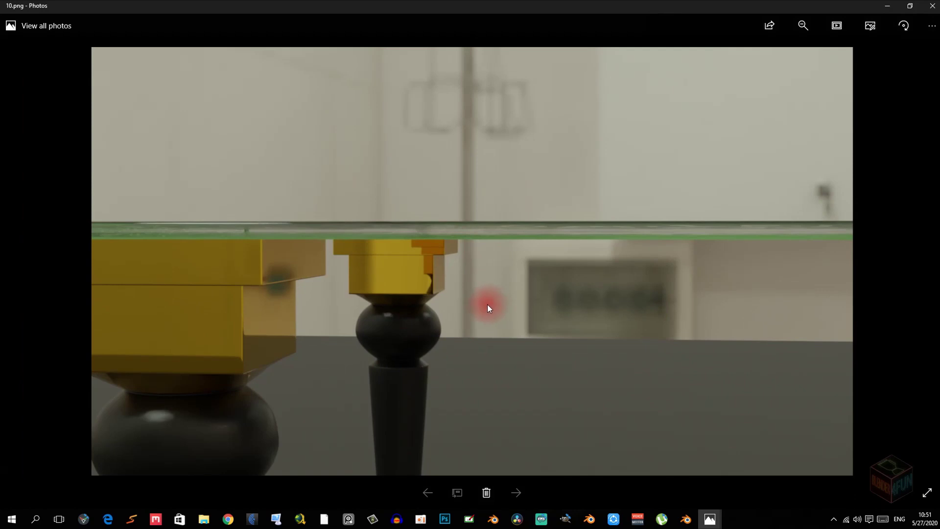
pyautogui.scroll(3, 471, 245)
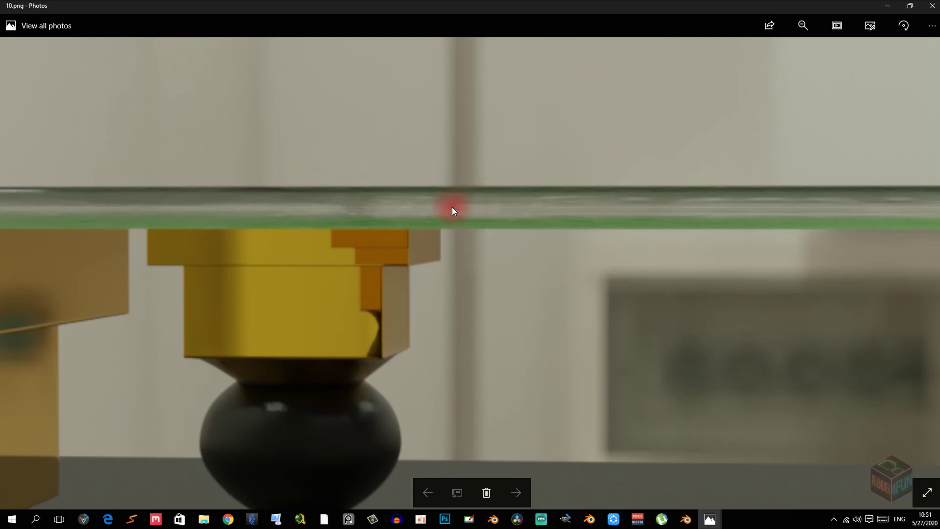
pyautogui.scroll(-3, 500, 198)
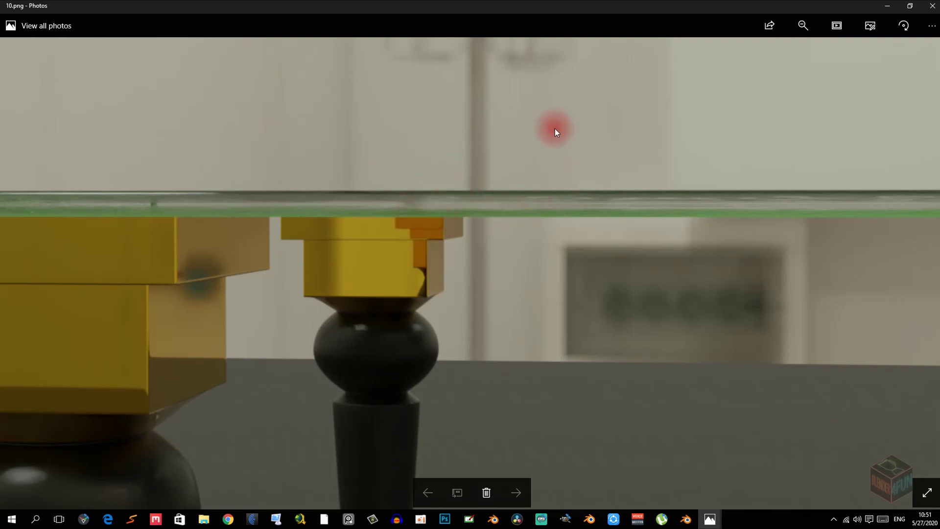
pyautogui.scroll(2, 490, 202)
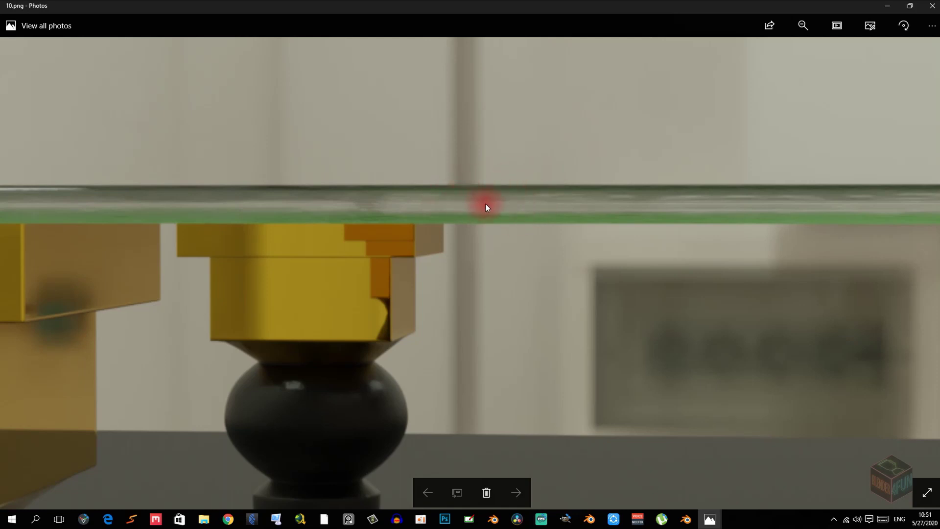
pyautogui.scroll(-5, 486, 205)
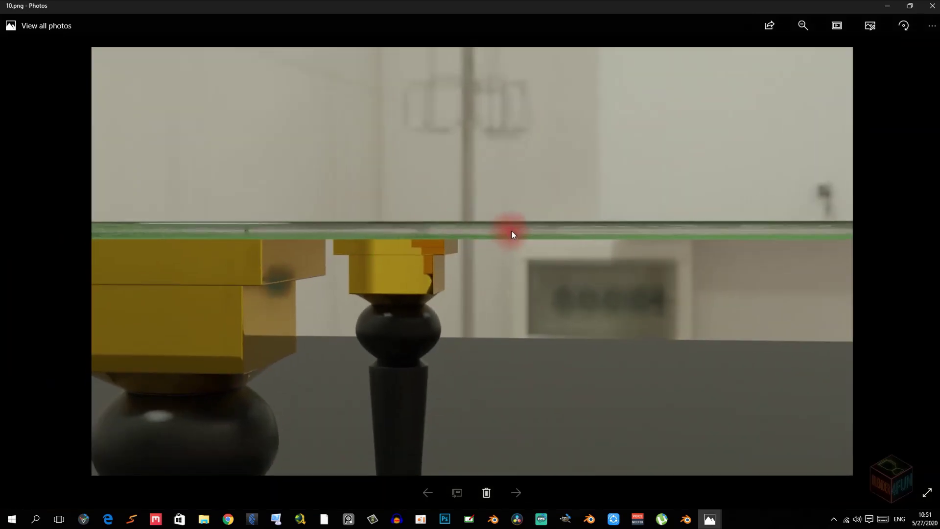
# Examine the glass edge in render 10.png once more, switch to Blender and orbit out of the camera view.
pyautogui.scroll(2, 511, 230)
pyautogui.scroll(-2, 522, 230)
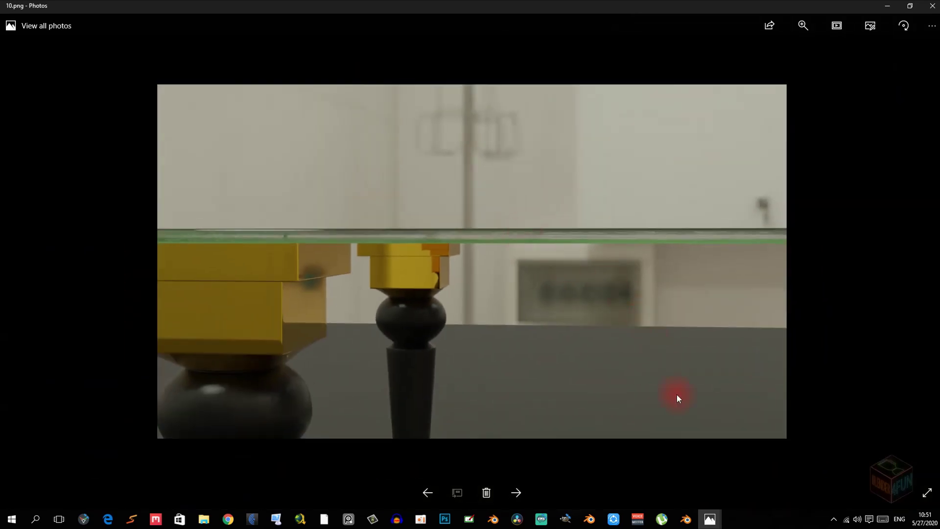
pyautogui.click(685, 519)
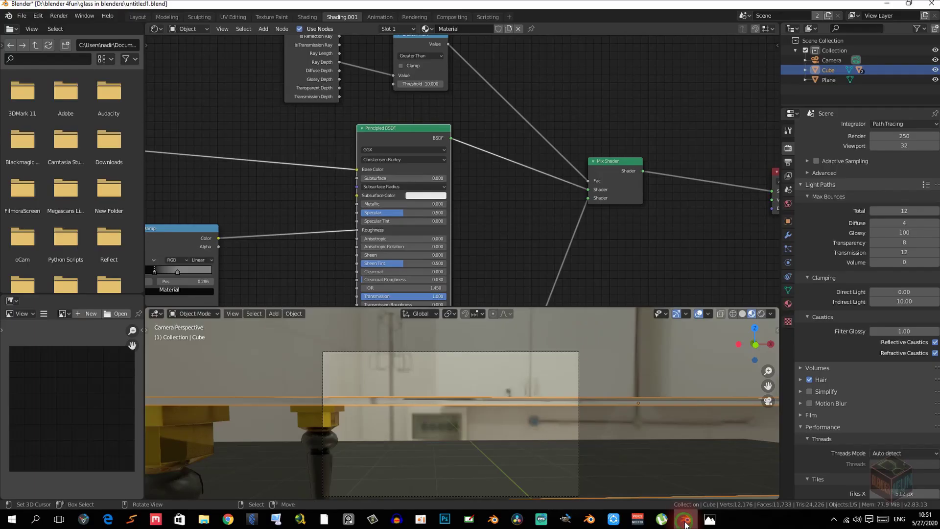
pyautogui.scroll(-2, 474, 284)
pyautogui.moveTo(469, 378); pyautogui.dragTo(504, 385, button='middle')
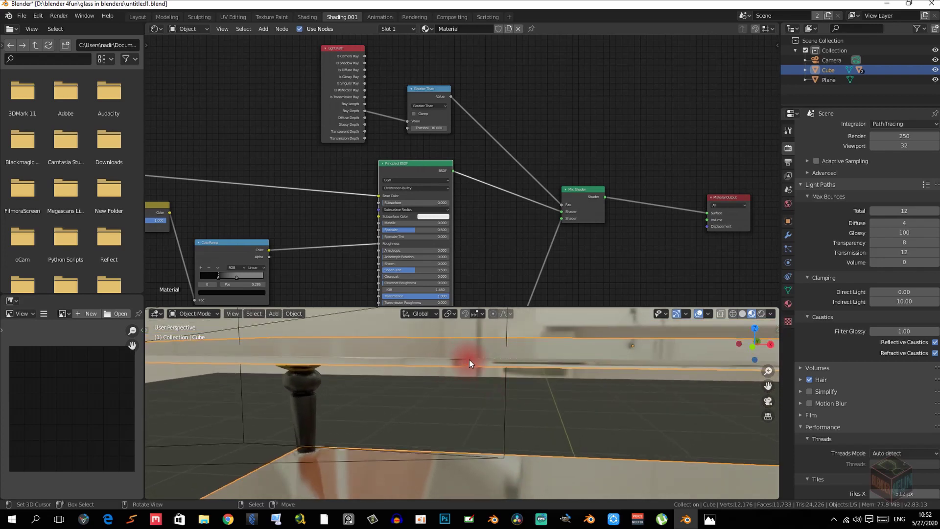
# Add a Volume Absorption node to the glass material, placing it below and between the Mix Shader and Material Output nodes.
pyautogui.scroll(-3, 483, 230)
pyautogui.scroll(1, 504, 216)
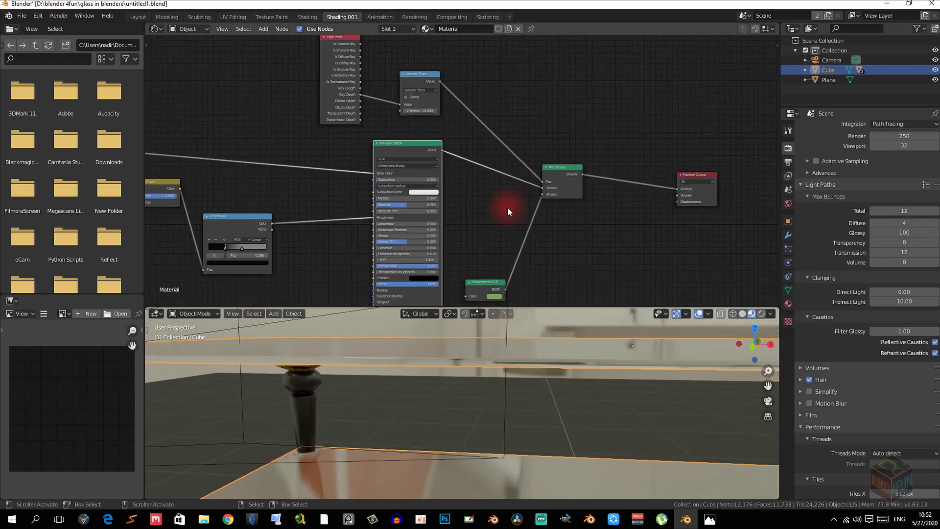
pyautogui.moveTo(509, 211); pyautogui.dragTo(455, 196, button='middle')
pyautogui.scroll(-2, 556, 204)
pyautogui.scroll(2, 512, 201)
pyautogui.scroll(1, 512, 202)
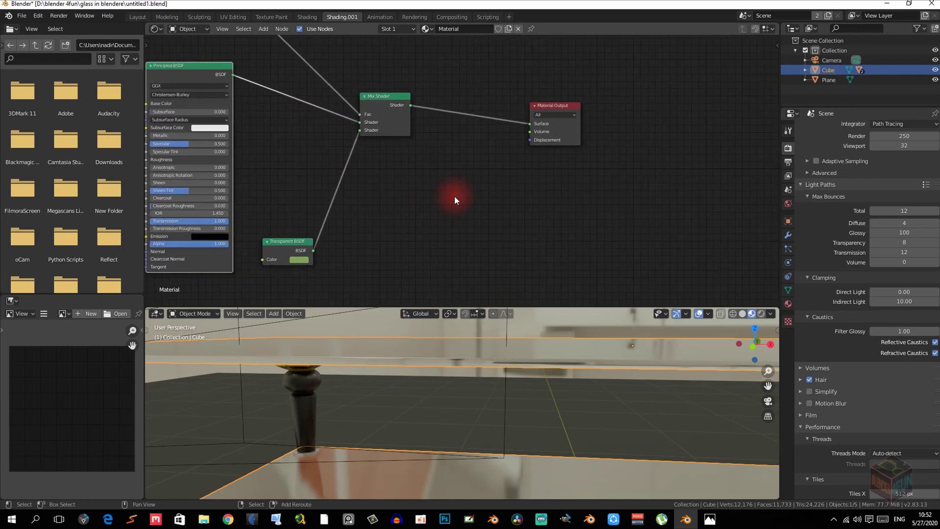
pyautogui.hotkey('shift', 'a')
pyautogui.moveTo(433, 195)
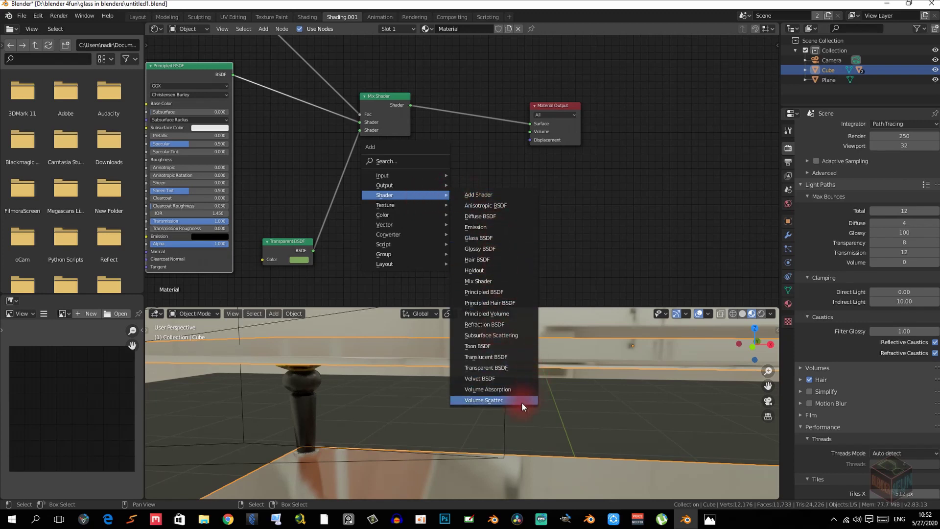
pyautogui.click(514, 390)
pyautogui.click(376, 171)
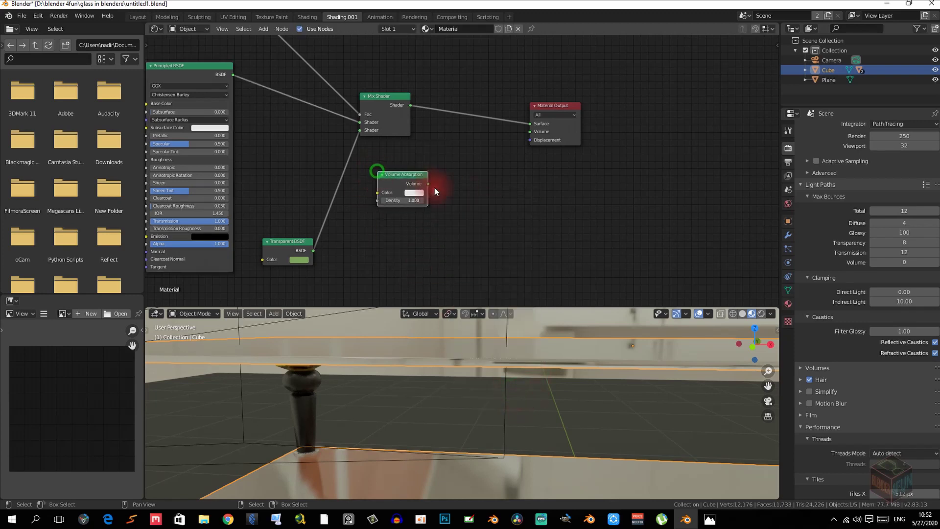
pyautogui.scroll(3, 434, 190)
pyautogui.moveTo(451, 188); pyautogui.dragTo(478, 191)
pyautogui.scroll(-2, 490, 194)
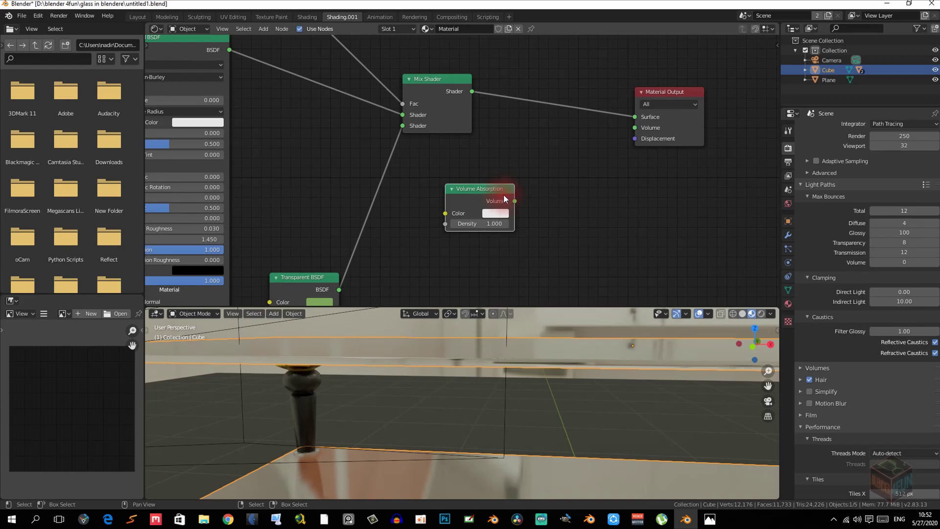
pyautogui.scroll(2, 504, 195)
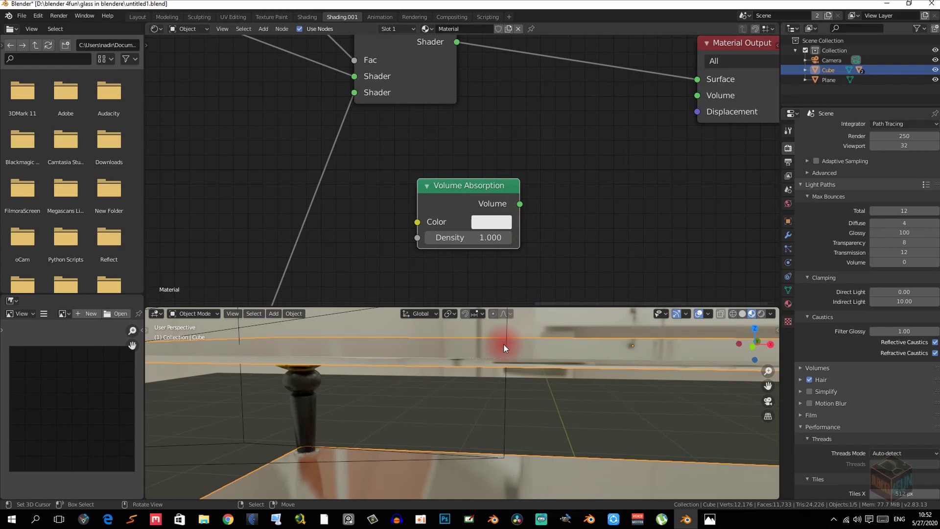
# Copy the Transparent BSDF's green color to the Volume Absorption node and connect its Volume output to the Material Output's Volume input.
pyautogui.click(492, 221)
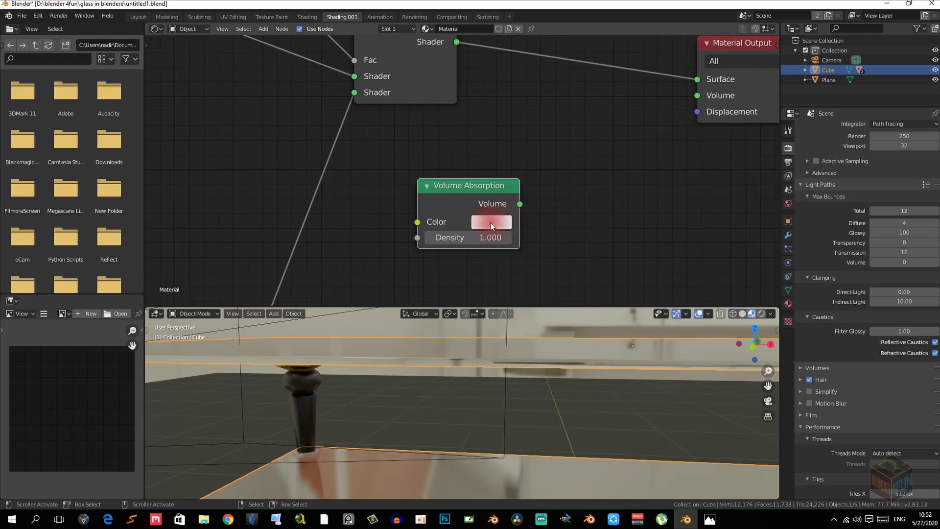
pyautogui.scroll(-3, 458, 230)
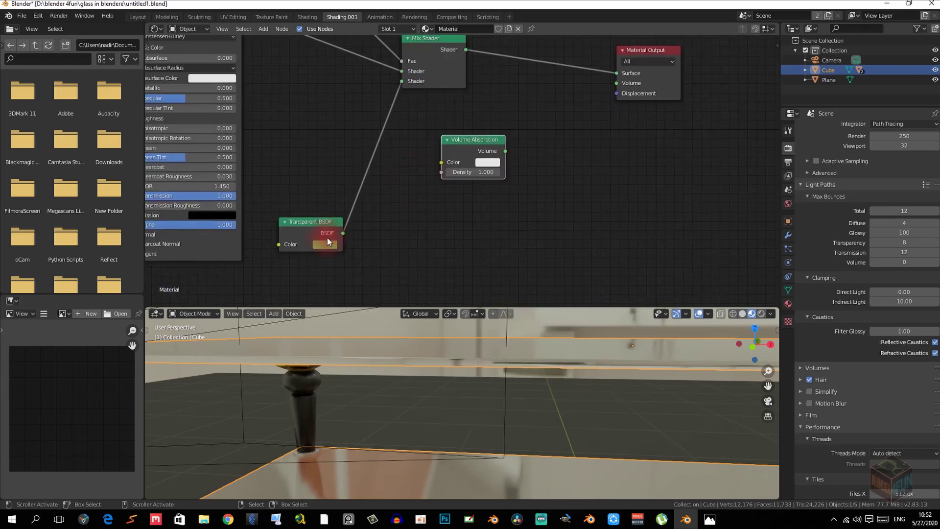
pyautogui.moveTo(338, 237); pyautogui.dragTo(495, 162)
pyautogui.scroll(3, 493, 164)
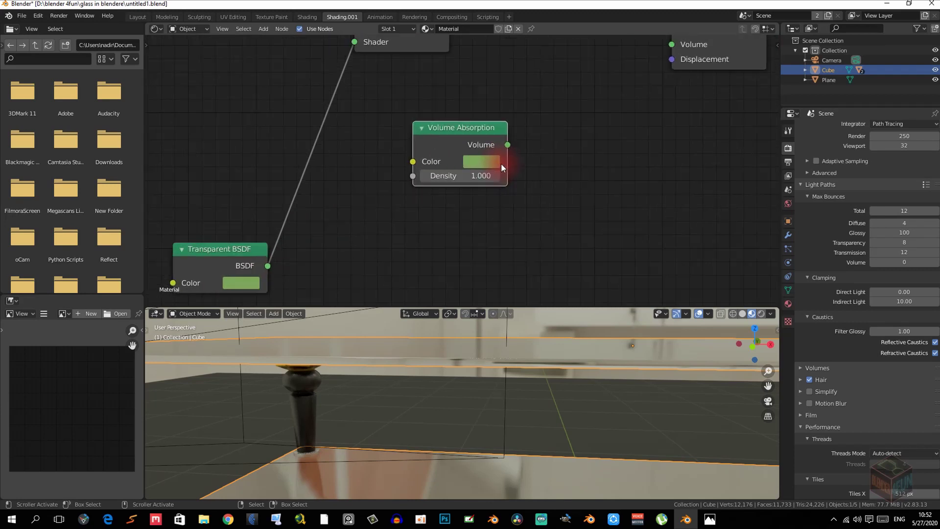
pyautogui.moveTo(486, 184); pyautogui.dragTo(659, 77)
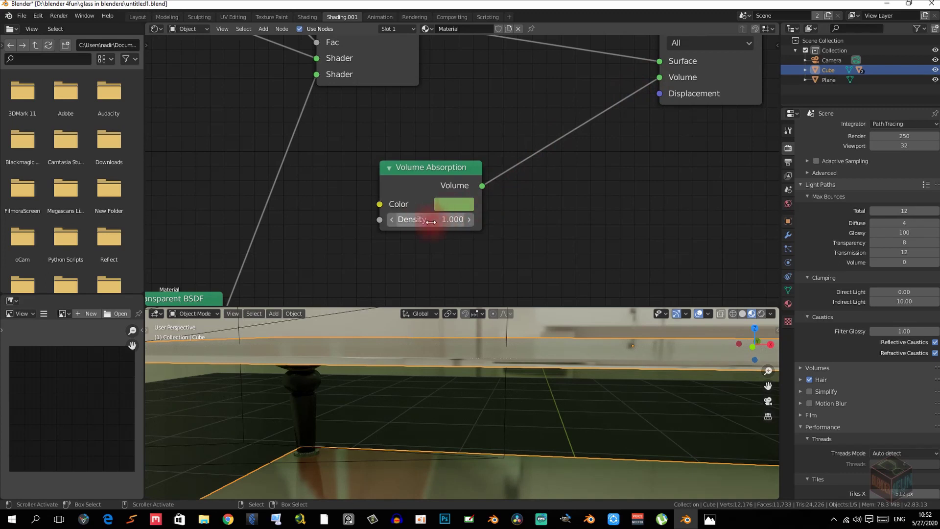
# Examine the table's glass panels in the viewport from several angles and distances, and review the material's nodes.
pyautogui.scroll(-5, 535, 375)
pyautogui.scroll(4, 535, 371)
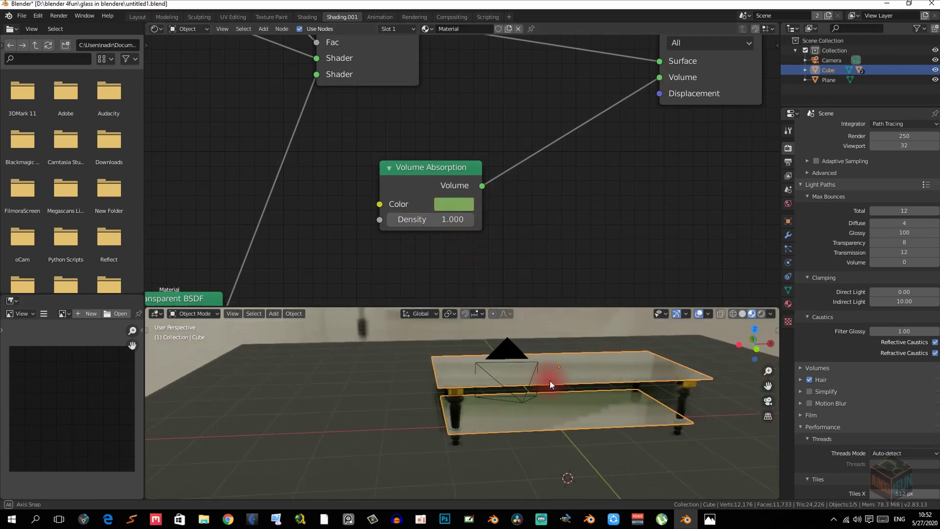
pyautogui.moveTo(525, 382); pyautogui.dragTo(550, 381, button='middle')
pyautogui.scroll(-4, 538, 381)
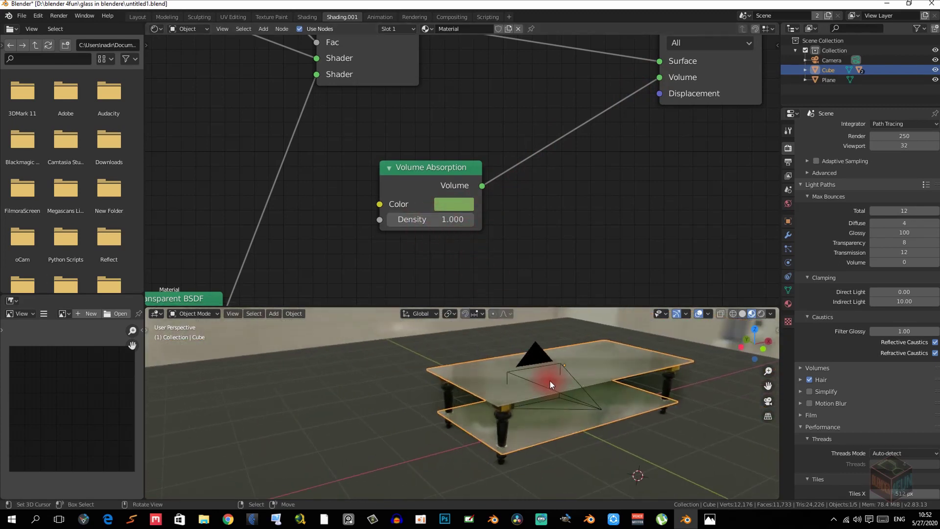
pyautogui.moveTo(523, 410); pyautogui.dragTo(487, 370, button='middle')
pyautogui.scroll(5, 555, 384)
pyautogui.scroll(-2, 454, 205)
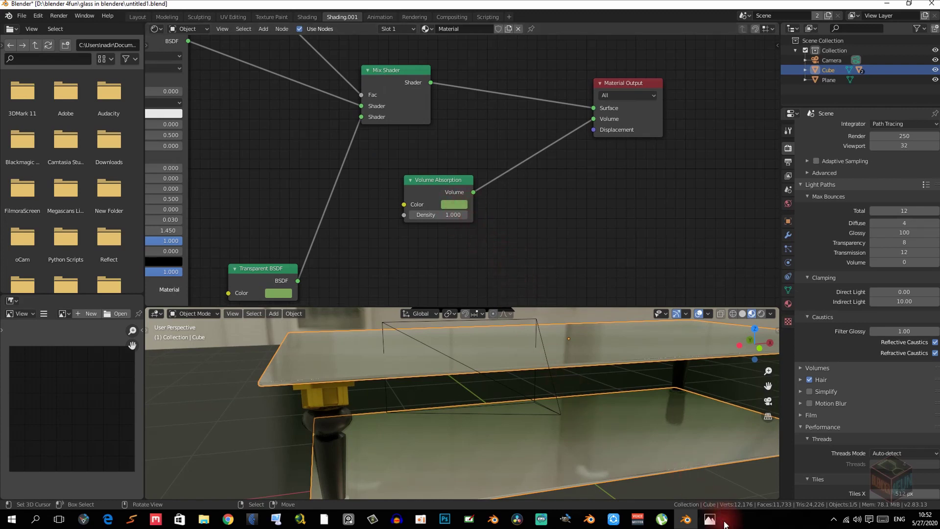
pyautogui.moveTo(382, 177); pyautogui.dragTo(394, 164, button='middle')
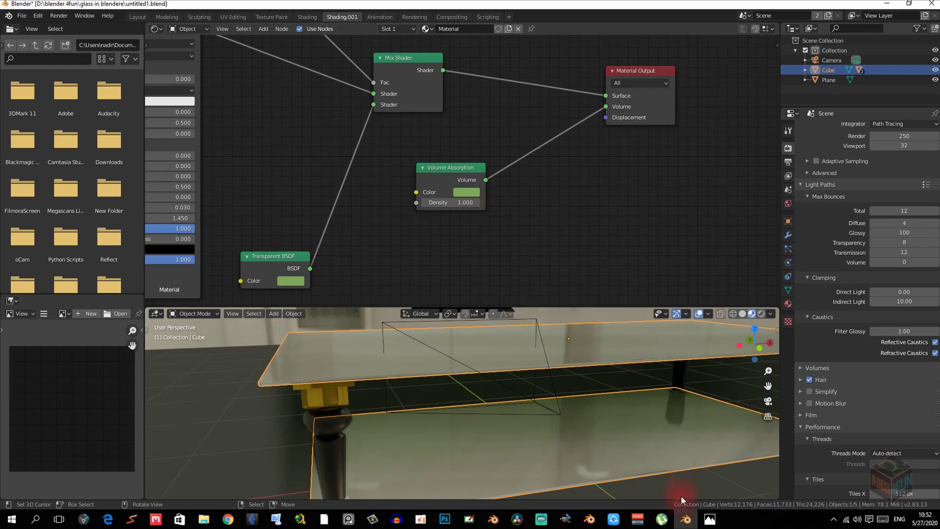
# Switch to Photos, advance from render 10.png to 11.png and examine the tabletop's glass edge.
pyautogui.click(709, 522)
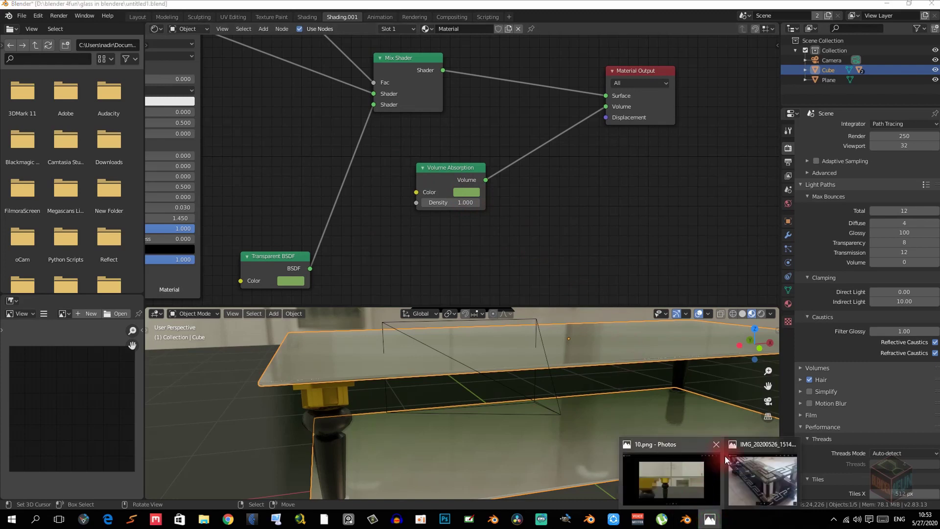
pyautogui.click(700, 462)
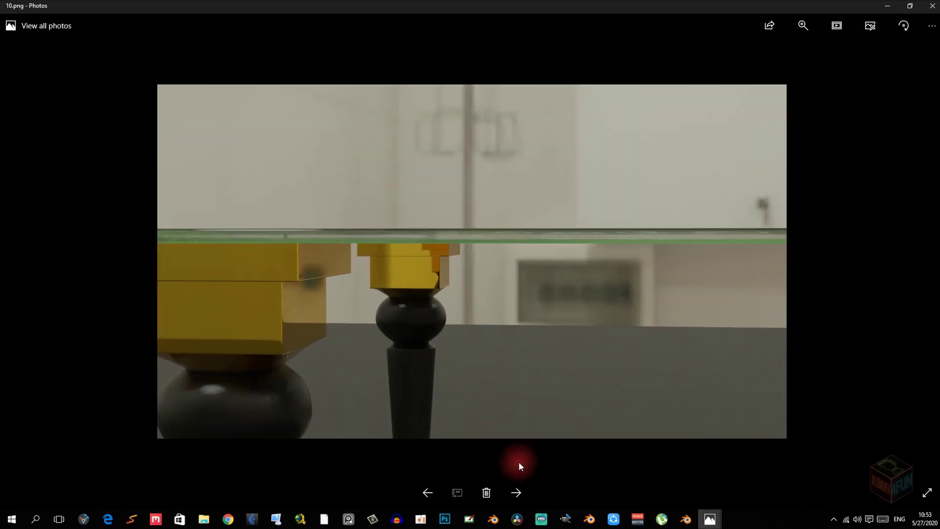
pyautogui.click(516, 492)
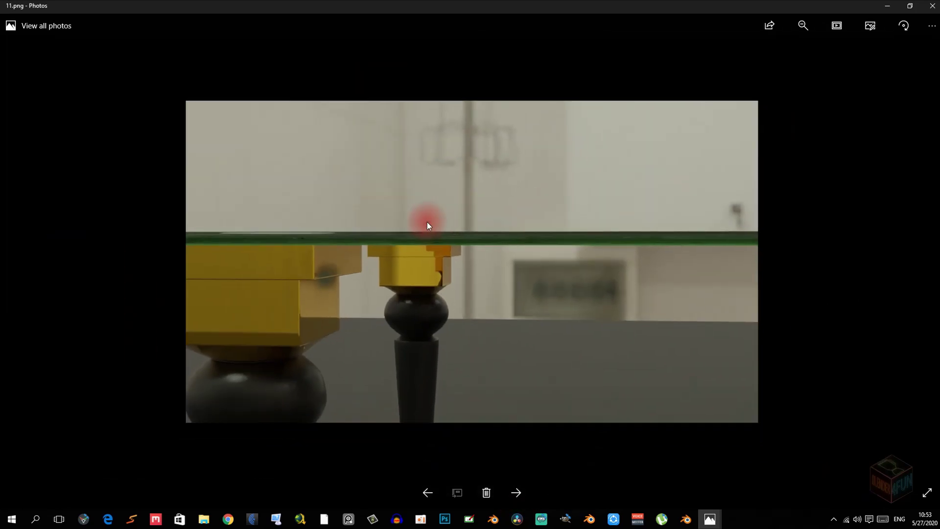
pyautogui.keyDown('ctrl'); pyautogui.scroll(1, 427, 222); pyautogui.keyUp('ctrl')
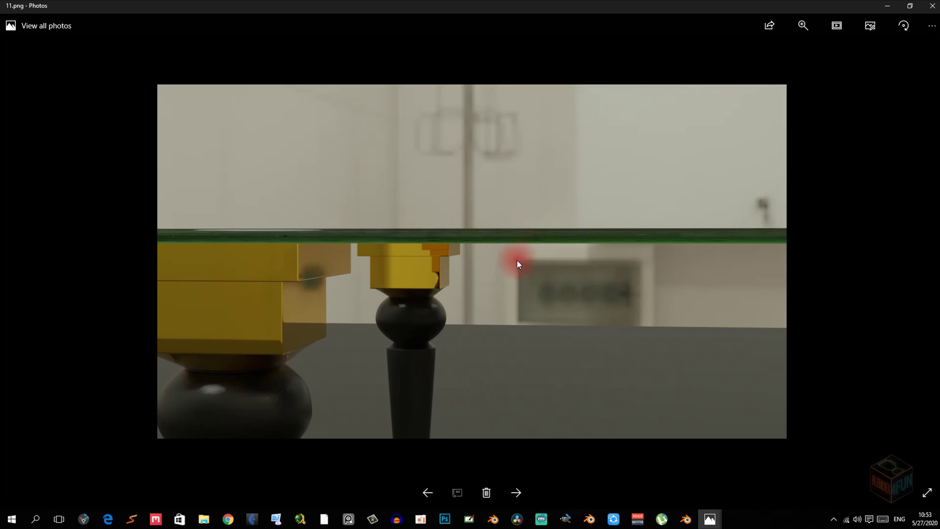
# View render 12.png and inspect the tabletop's glass edge around the front legs up close.
pyautogui.click(516, 492)
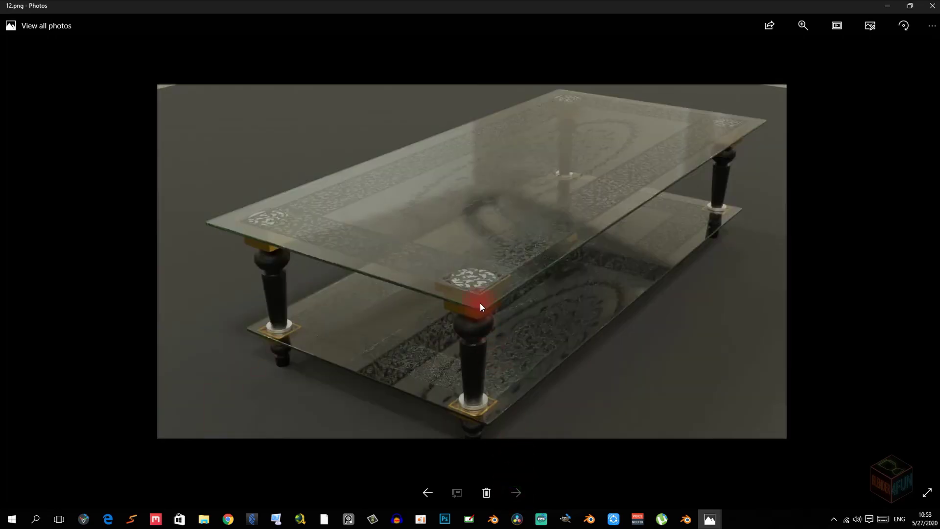
pyautogui.keyDown('ctrl'); pyautogui.scroll(3, 480, 302); pyautogui.keyUp('ctrl')
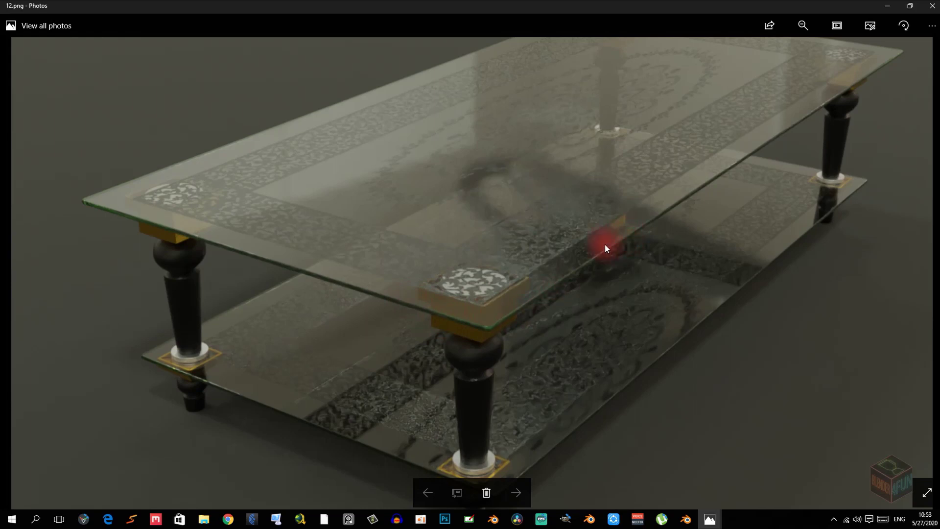
pyautogui.keyDown('ctrl'); pyautogui.scroll(1, 372, 279); pyautogui.keyUp('ctrl')
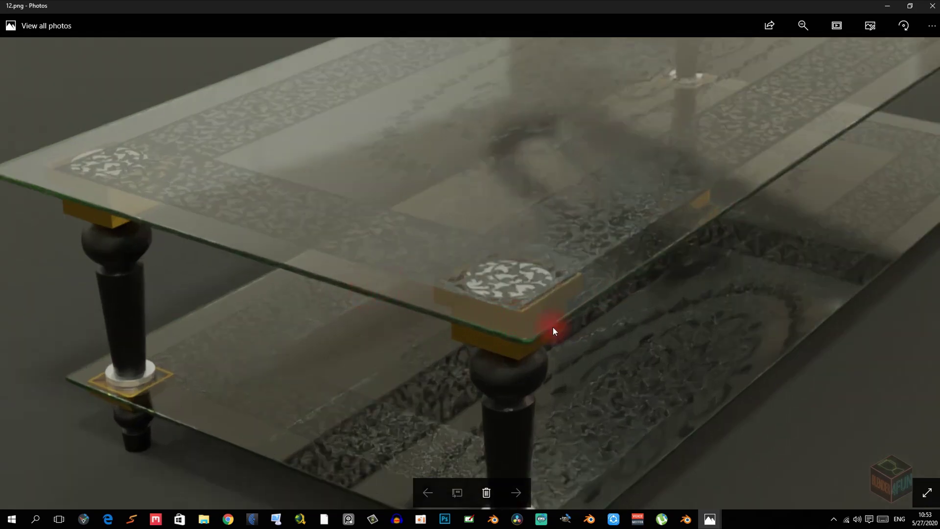
pyautogui.keyDown('ctrl'); pyautogui.scroll(-1, 473, 337); pyautogui.keyUp('ctrl')
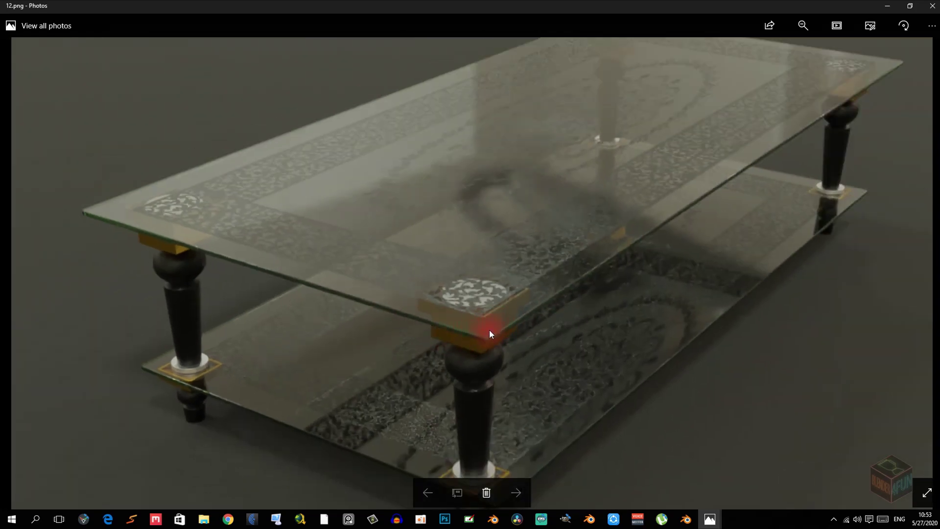
pyautogui.keyDown('ctrl'); pyautogui.scroll(1, 482, 343); pyautogui.keyUp('ctrl')
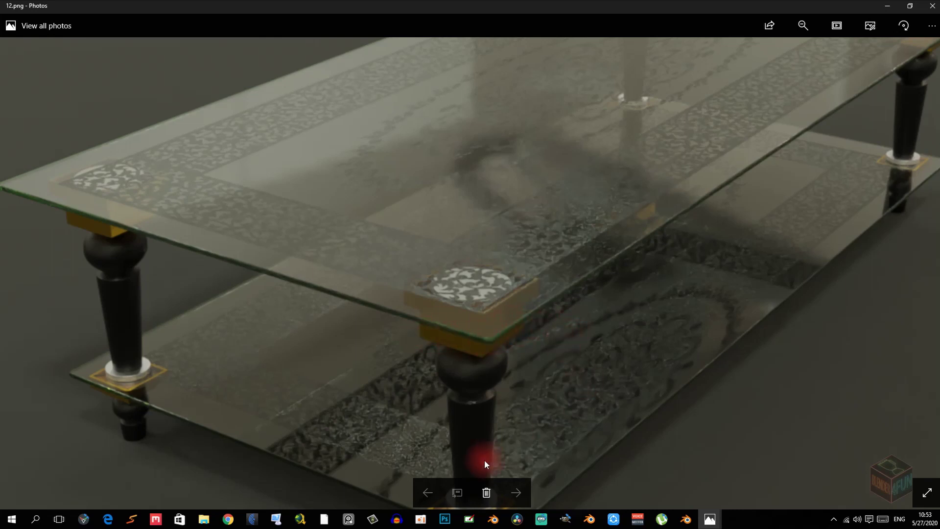
pyautogui.keyDown('ctrl'); pyautogui.scroll(-5, 481, 410); pyautogui.keyUp('ctrl')
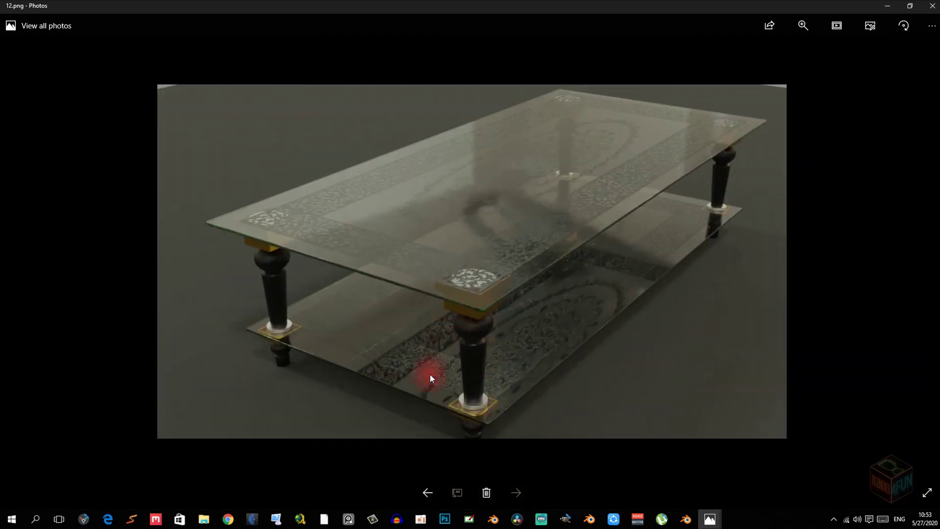
# Go back through the renders to 09.png for comparison and return to 12.png.
pyautogui.click(435, 490)
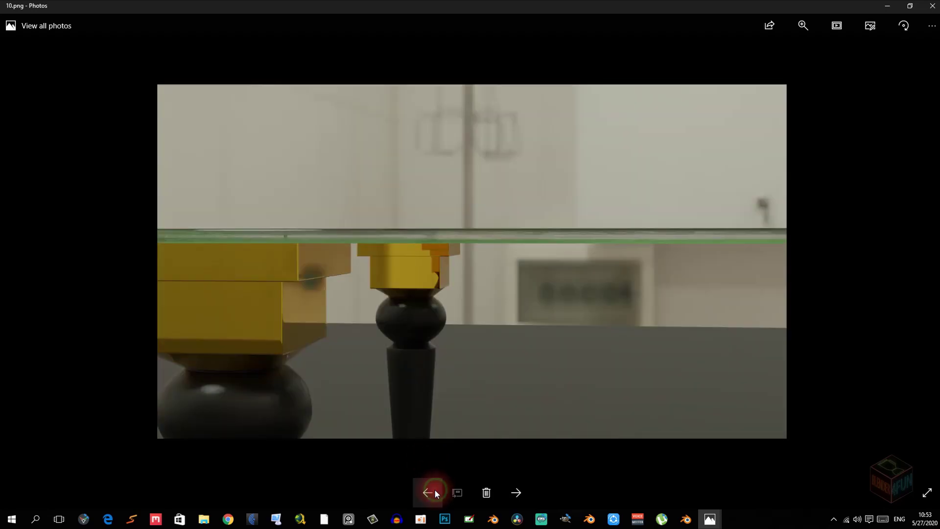
pyautogui.click(435, 490)
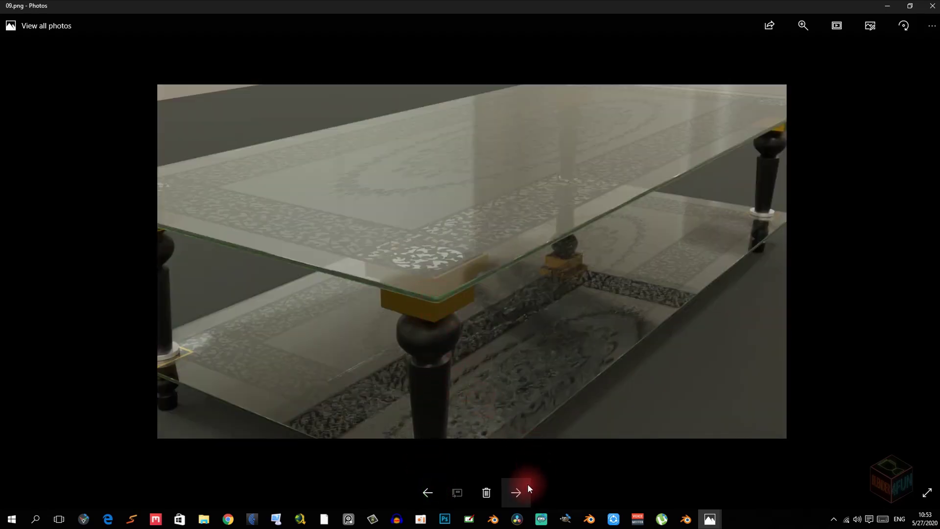
pyautogui.click(517, 491)
pyautogui.click(516, 491)
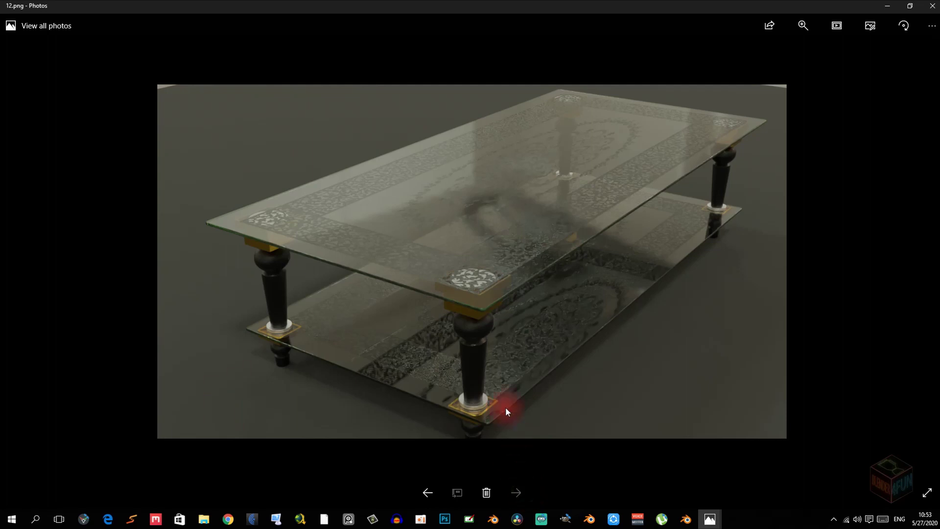
# Inspect the tabletop's near and far-left glass corners in render 12.png up close.
pyautogui.keyDown('ctrl'); pyautogui.scroll(3, 471, 299); pyautogui.keyUp('ctrl')
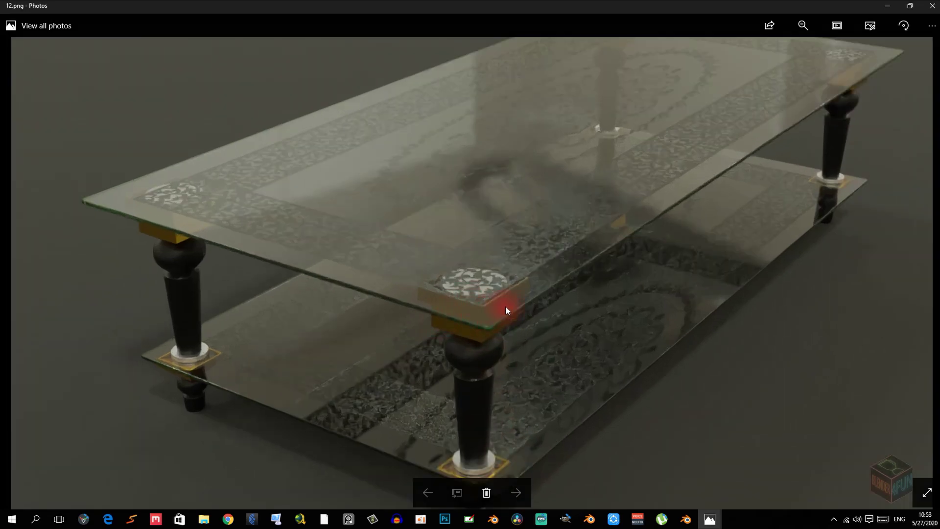
pyautogui.keyDown('ctrl'); pyautogui.scroll(-2, 506, 306); pyautogui.keyUp('ctrl')
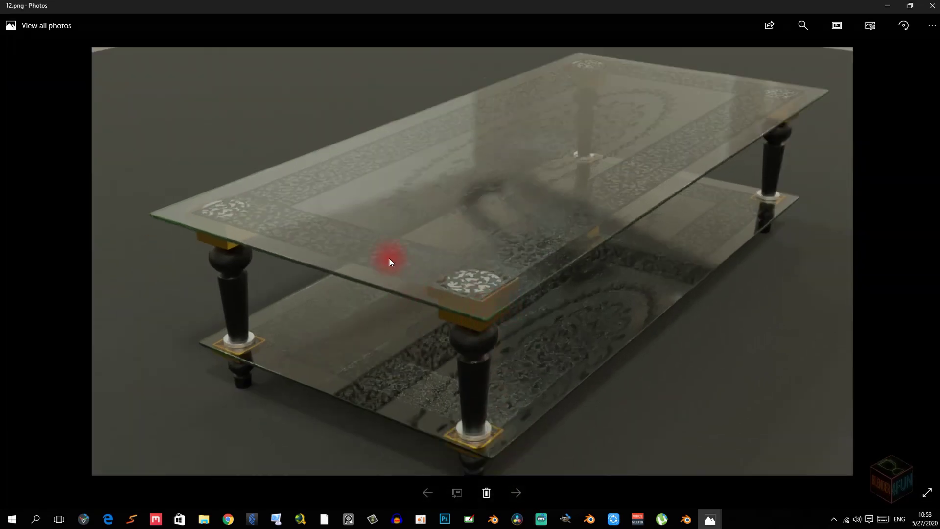
pyautogui.keyDown('ctrl'); pyautogui.scroll(2, 217, 236); pyautogui.keyUp('ctrl')
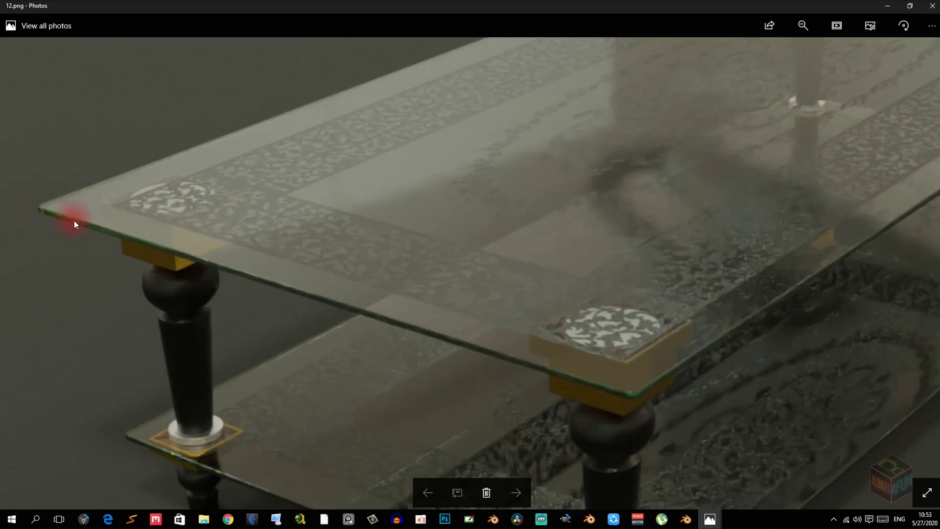
pyautogui.keyDown('ctrl'); pyautogui.scroll(-3, 75, 221); pyautogui.keyUp('ctrl')
pyautogui.keyDown('ctrl'); pyautogui.scroll(1, 343, 259); pyautogui.keyUp('ctrl')
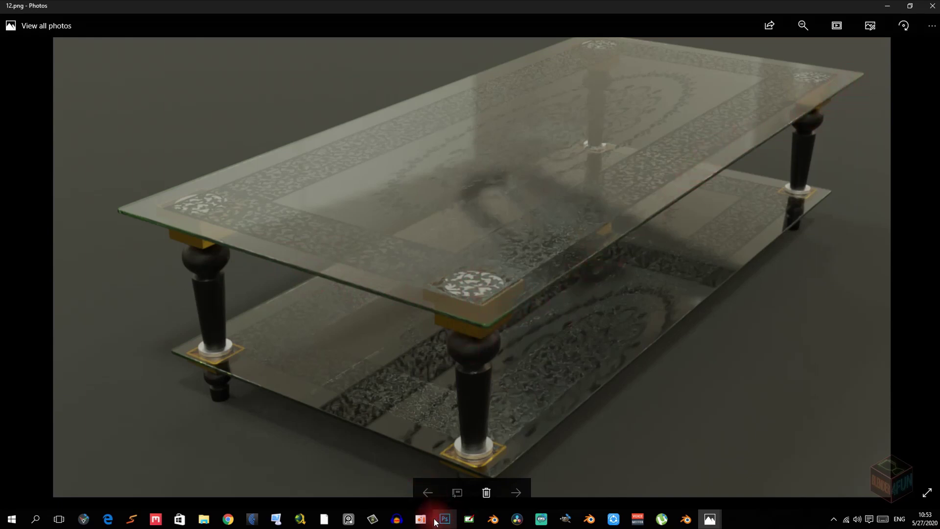
# Switch to Blender, select the edge face loop around the glass tabletop in Edit Mode, grow the selection three times and return to Object Mode.
pyautogui.click(688, 520)
pyautogui.scroll(-5, 489, 382)
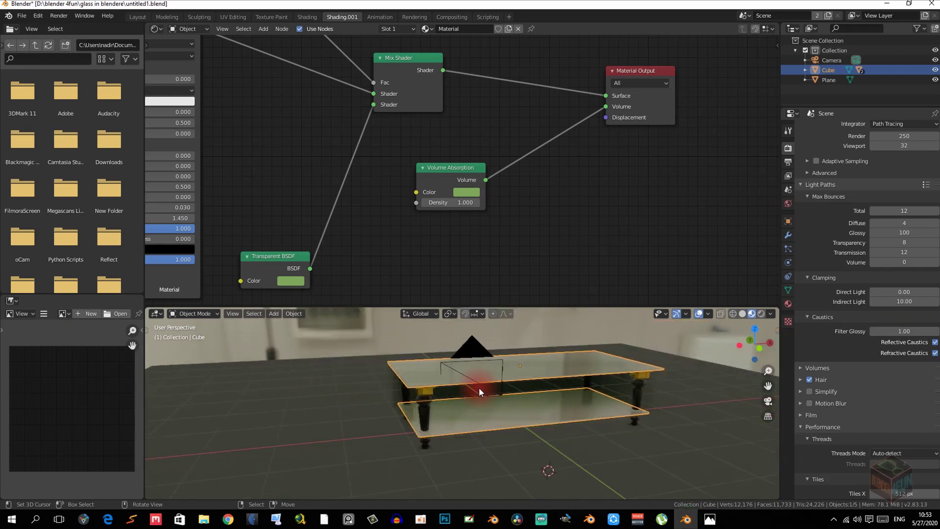
pyautogui.press('Tab')
pyautogui.scroll(4, 421, 414)
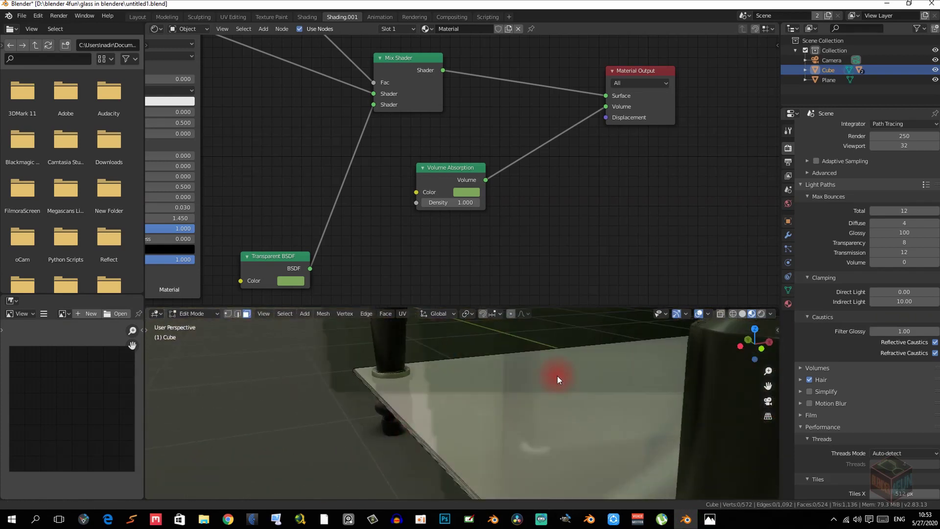
pyautogui.scroll(4, 544, 385)
pyautogui.scroll(-3, 506, 403)
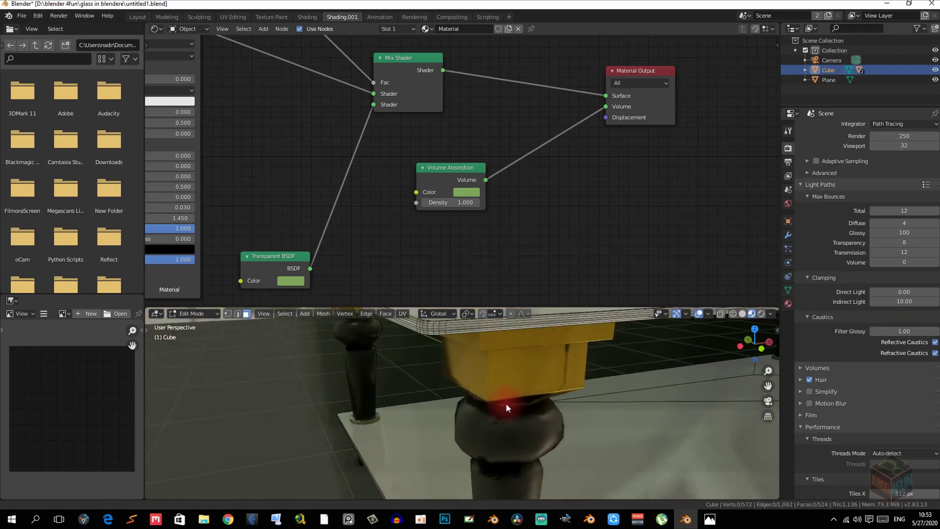
pyautogui.scroll(2, 433, 367)
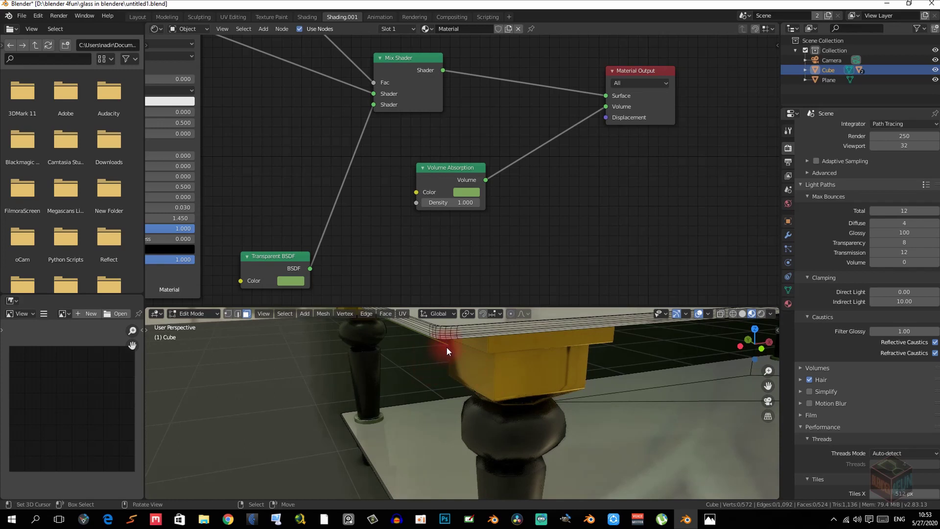
pyautogui.keyDown('alt'); pyautogui.click(445, 334); pyautogui.keyUp('alt')
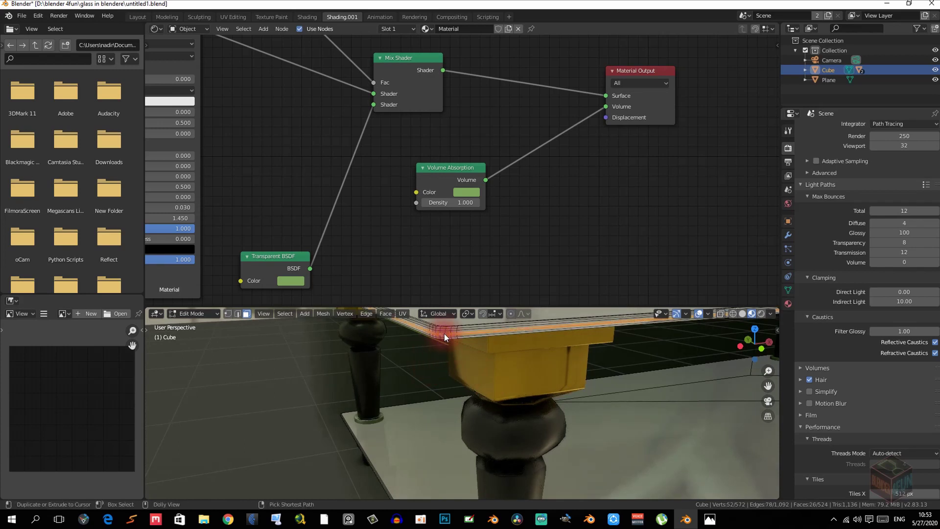
pyautogui.press('ctrl+KP_Add')
pyautogui.press('ctrl+KP_Add')
pyautogui.press('ctrl+KP_Add')
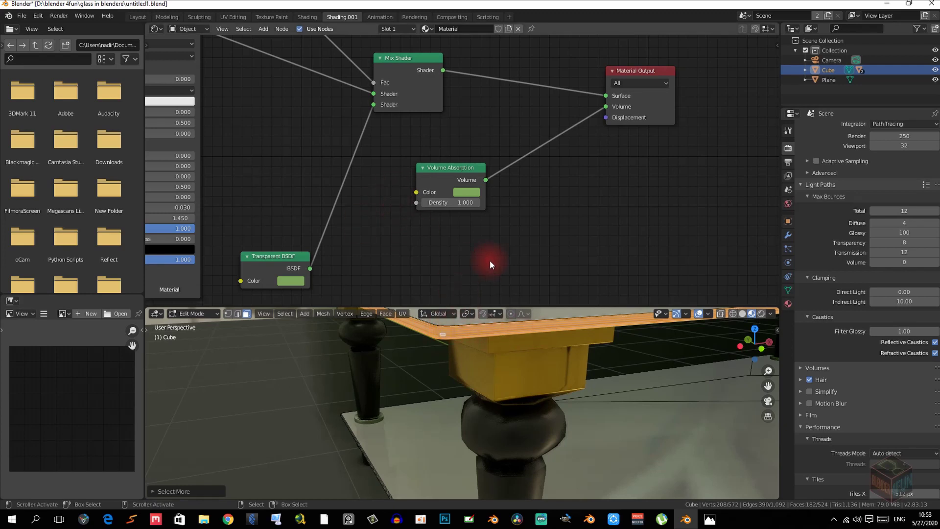
pyautogui.scroll(-5, 587, 321)
pyautogui.press('Tab')
# Examine the tabletop's near glass corner in the viewport, then switch to Photos and view the whole table in render 12.png.
pyautogui.scroll(-3, 557, 357)
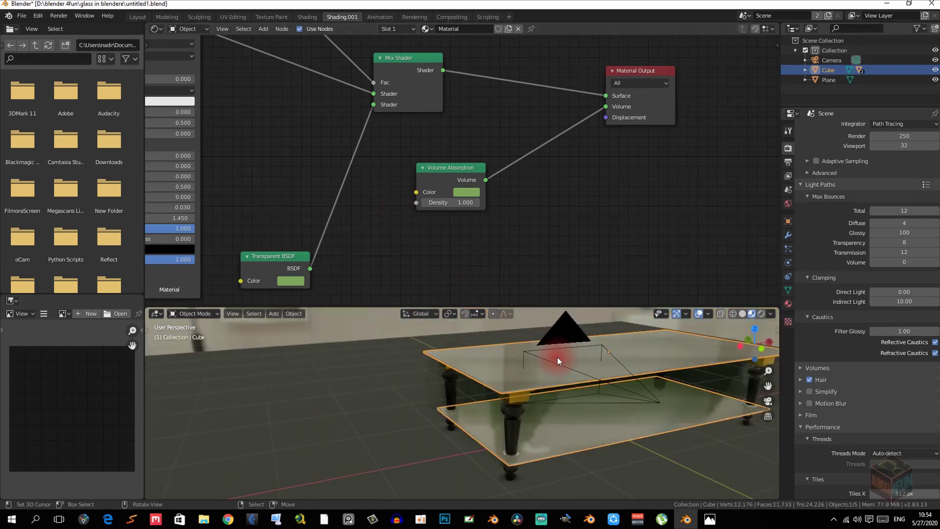
pyautogui.scroll(5, 492, 396)
pyautogui.scroll(-2, 495, 405)
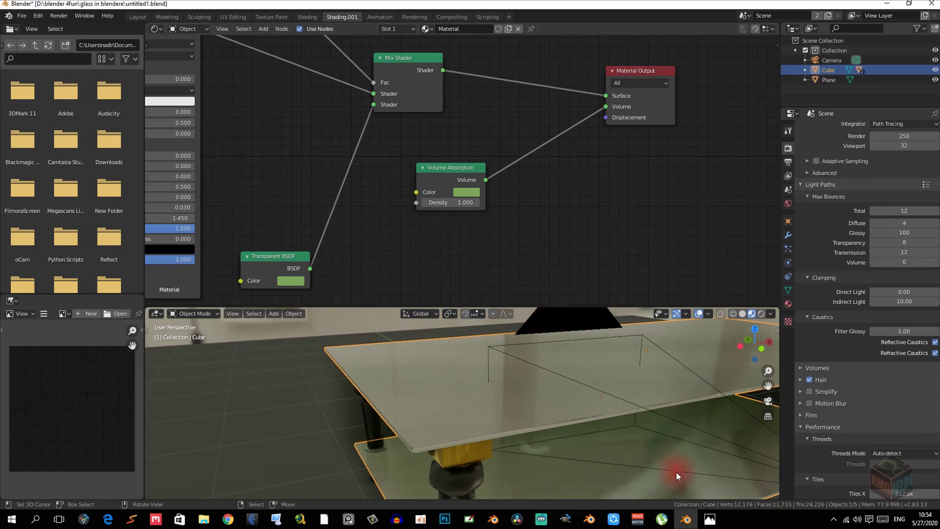
pyautogui.moveTo(709, 519)
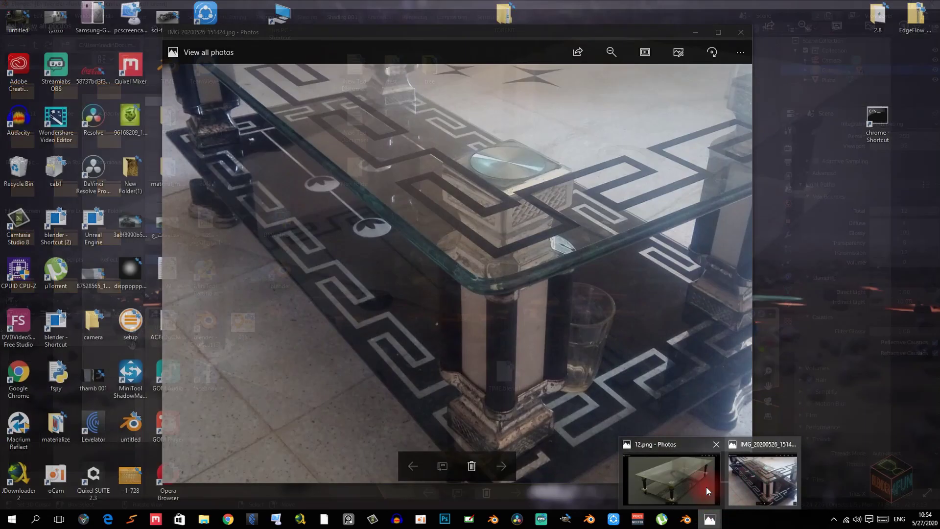
pyautogui.click(699, 485)
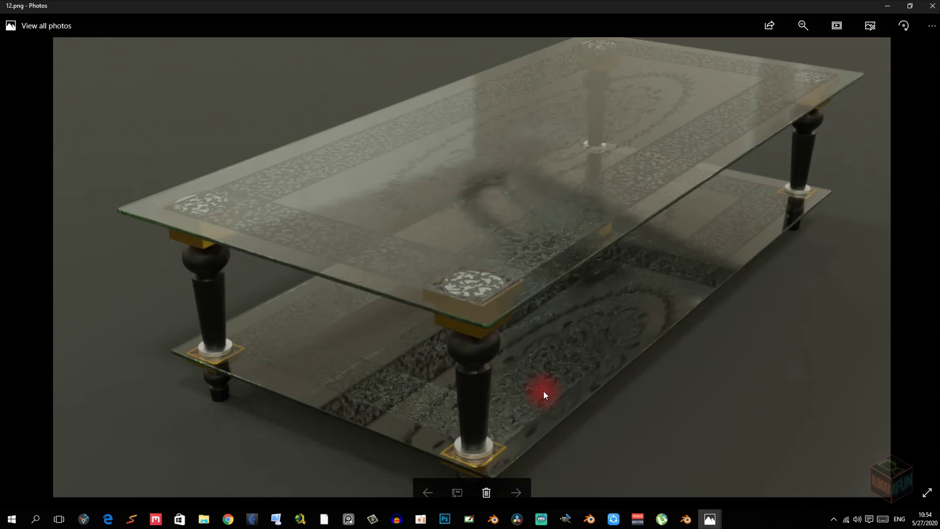
pyautogui.scroll(-2, 543, 389)
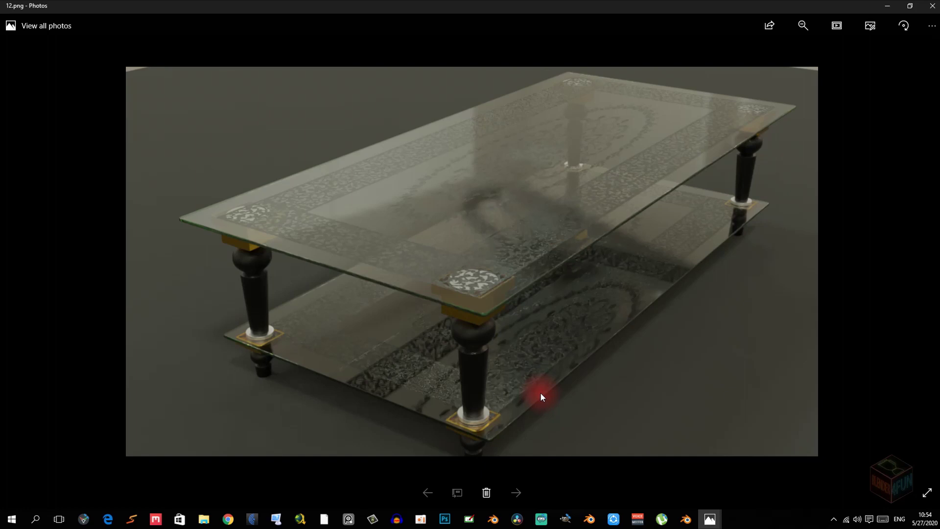
# Switch to Chrome, open the YouTube home page and return to Blender.
pyautogui.click(229, 519)
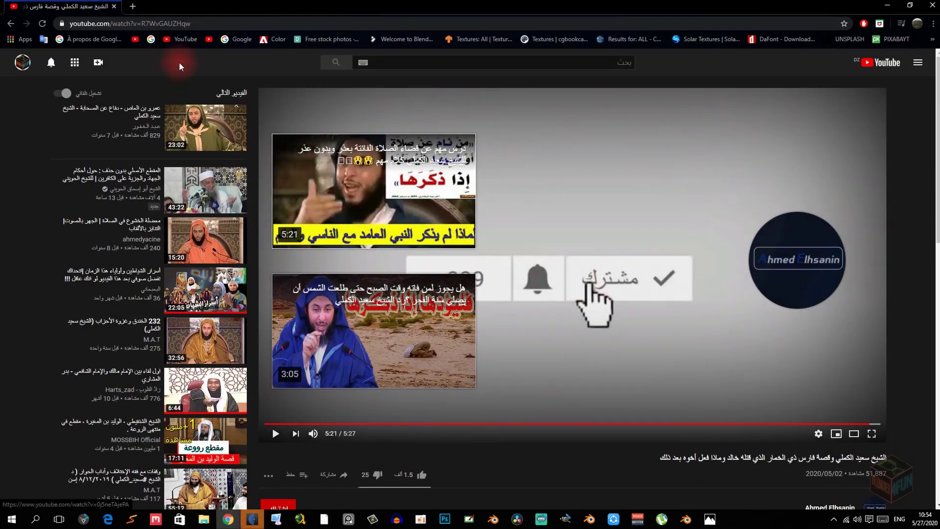
pyautogui.click(195, 40)
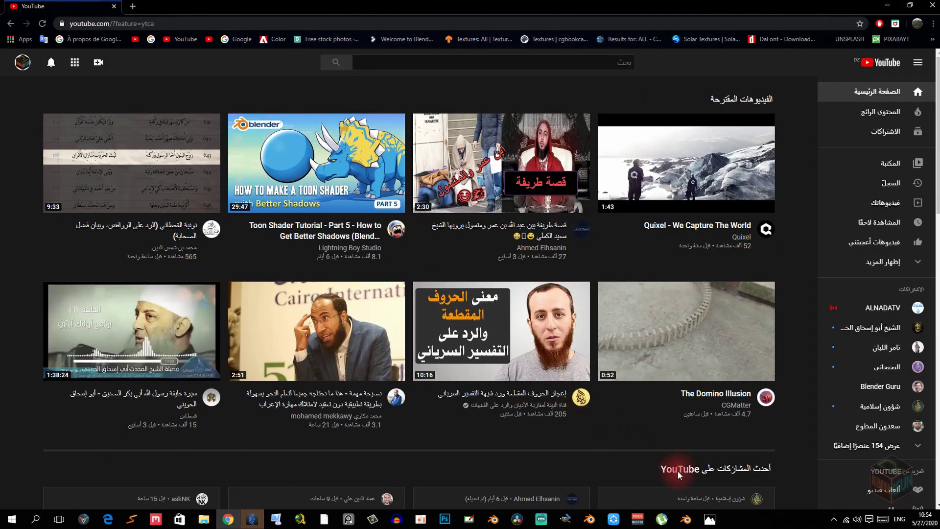
pyautogui.click(687, 520)
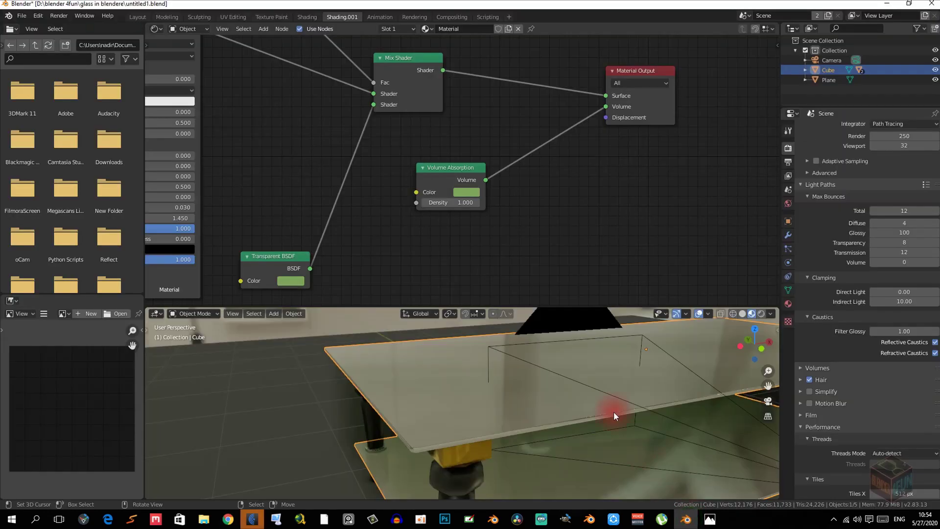
# Select the image texture, Invert and ColorRamp nodes that feed the Principled BSDF to review that part of the glass material.
pyautogui.scroll(-5, 521, 376)
pyautogui.scroll(-4, 420, 225)
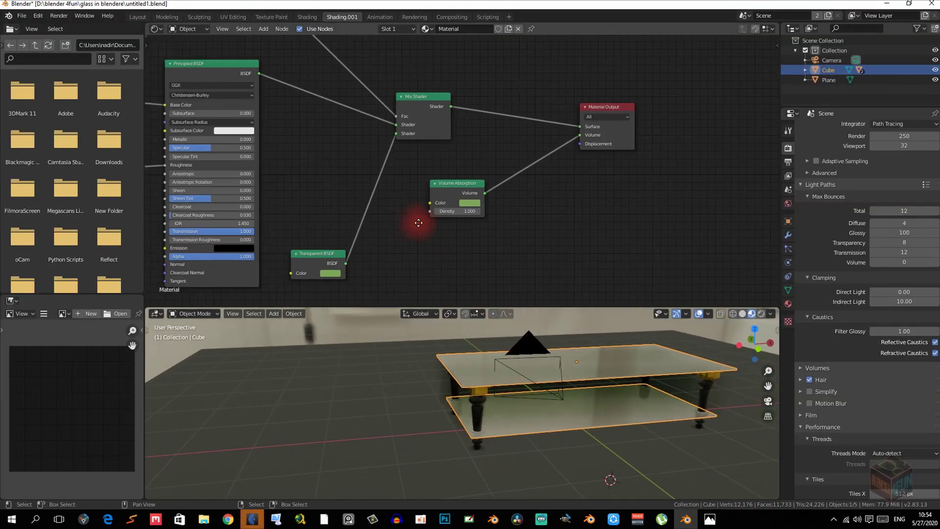
pyautogui.scroll(-3, 438, 208)
pyautogui.moveTo(479, 209); pyautogui.dragTo(632, 260, button='middle')
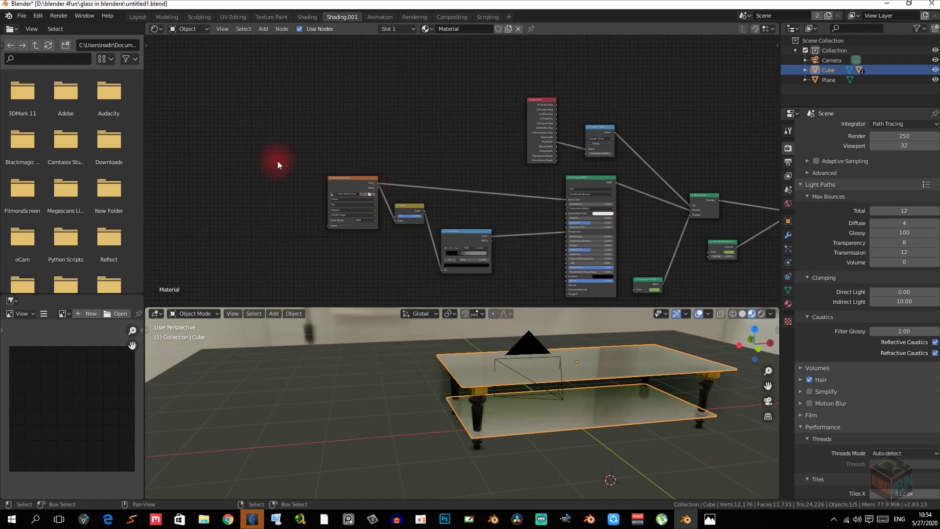
pyautogui.moveTo(267, 158); pyautogui.dragTo(450, 291)
pyautogui.moveTo(493, 264); pyautogui.dragTo(415, 248, button='middle')
pyautogui.moveTo(416, 248); pyautogui.dragTo(470, 255)
# Select the Light Path and Greater Than nodes and move them closer to the Mix Shader above the Principled BSDF.
pyautogui.scroll(3, 523, 209)
pyautogui.moveTo(523, 210); pyautogui.dragTo(420, 201, button='middle')
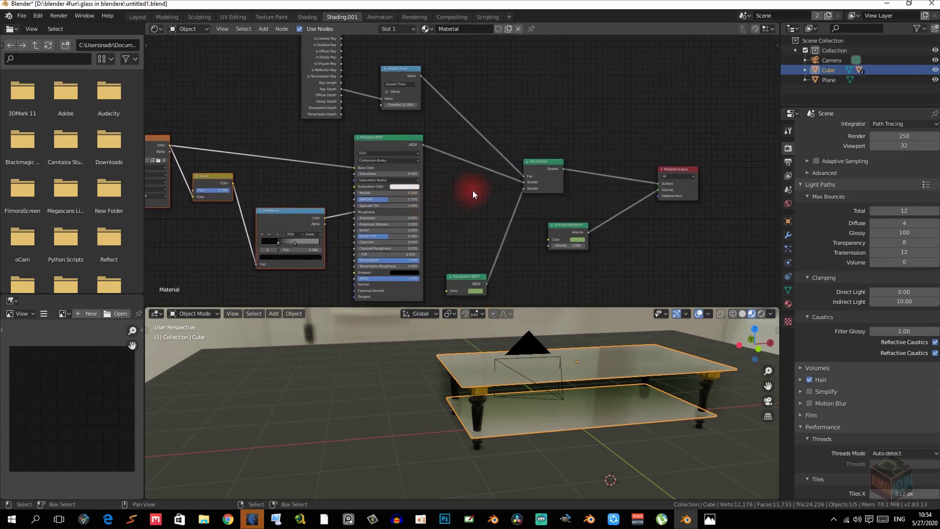
pyautogui.moveTo(472, 189); pyautogui.dragTo(436, 269, button='middle')
pyautogui.scroll(-2, 421, 195)
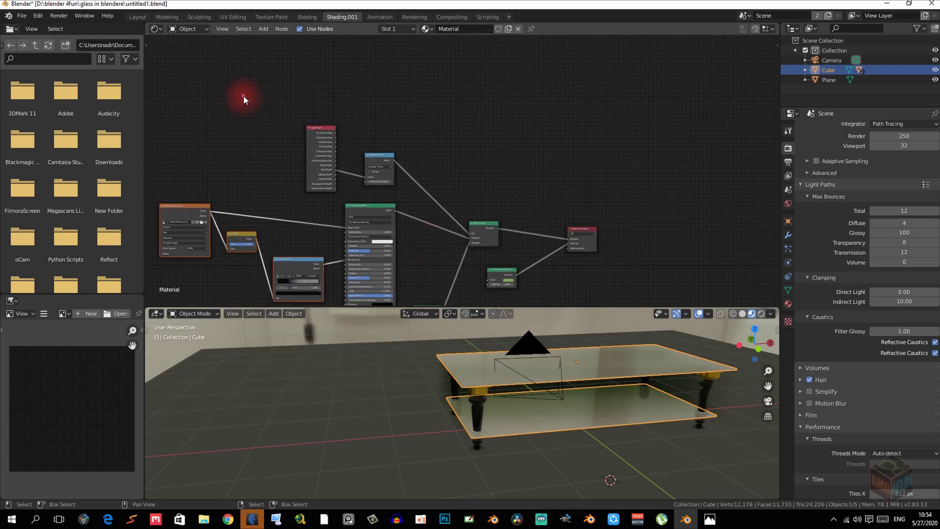
pyautogui.moveTo(243, 96); pyautogui.dragTo(446, 204)
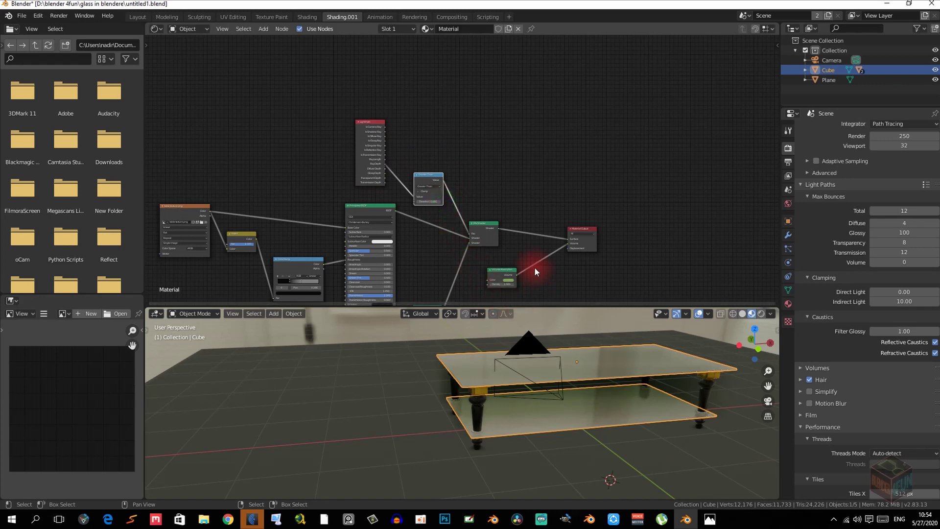
# Select the Transparent BSDF and Volume Absorption nodes together and move them down along the Y axis, farther below the Mix Shader.
pyautogui.moveTo(537, 262); pyautogui.dragTo(481, 195, button='middle')
pyautogui.moveTo(362, 206); pyautogui.dragTo(478, 307)
pyautogui.moveTo(439, 241); pyautogui.dragTo(426, 218, button='middle')
pyautogui.press('g')
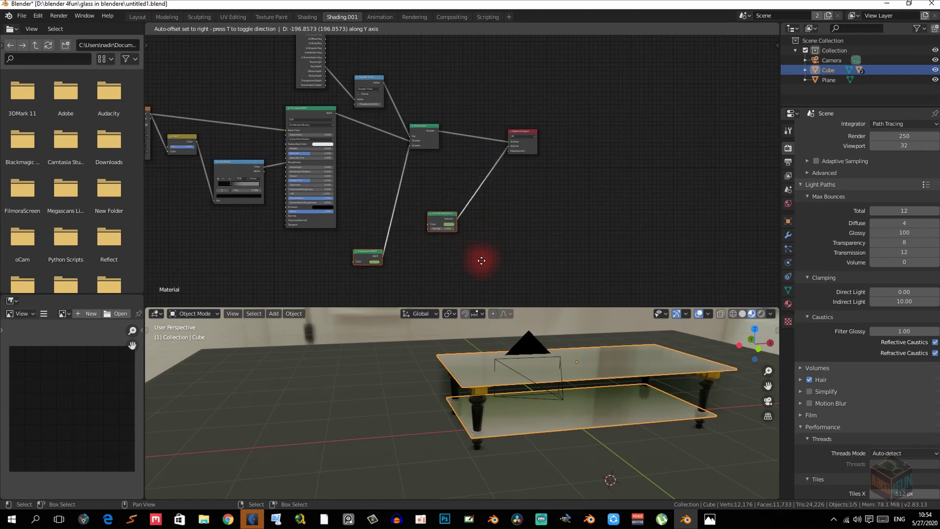
pyautogui.click(483, 264)
pyautogui.scroll(1, 482, 270)
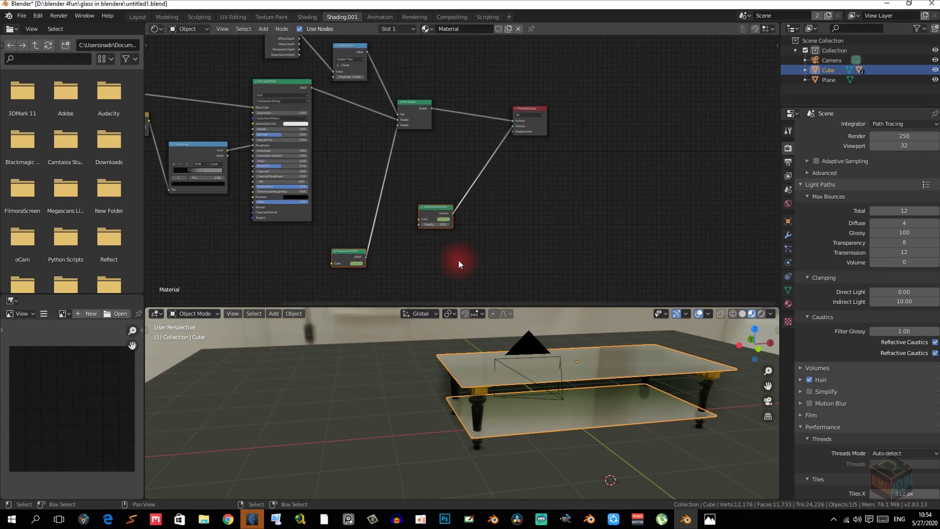
pyautogui.moveTo(460, 261); pyautogui.dragTo(474, 264, button='middle')
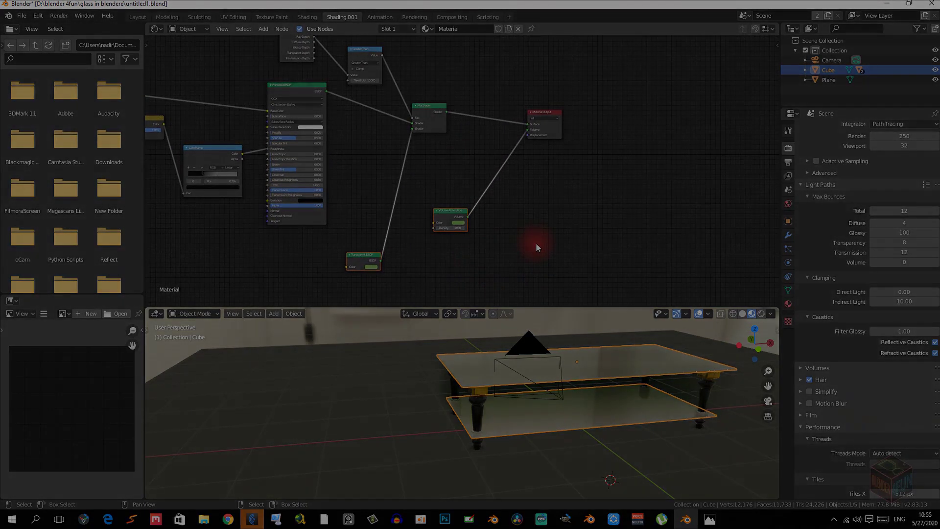